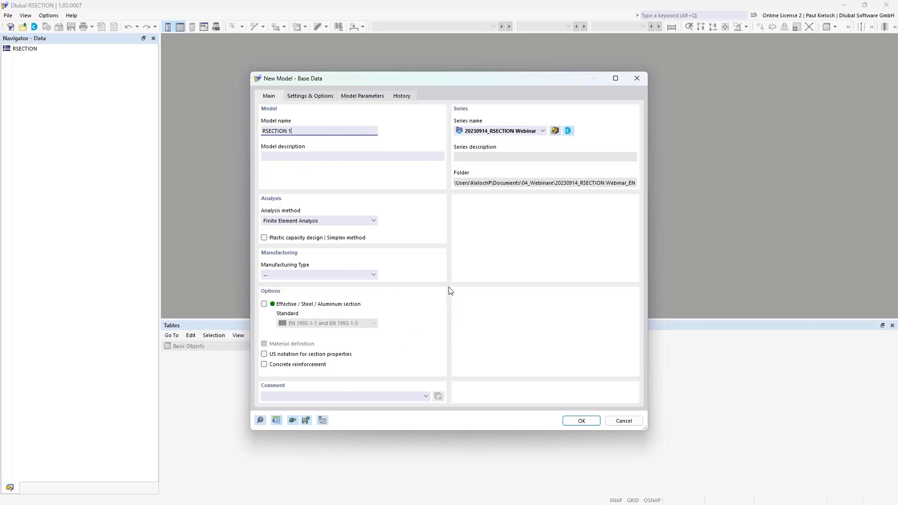
Create the model with concrete reinforcement enabled, after reviewing its reinforcement settings
left_click(266, 364)
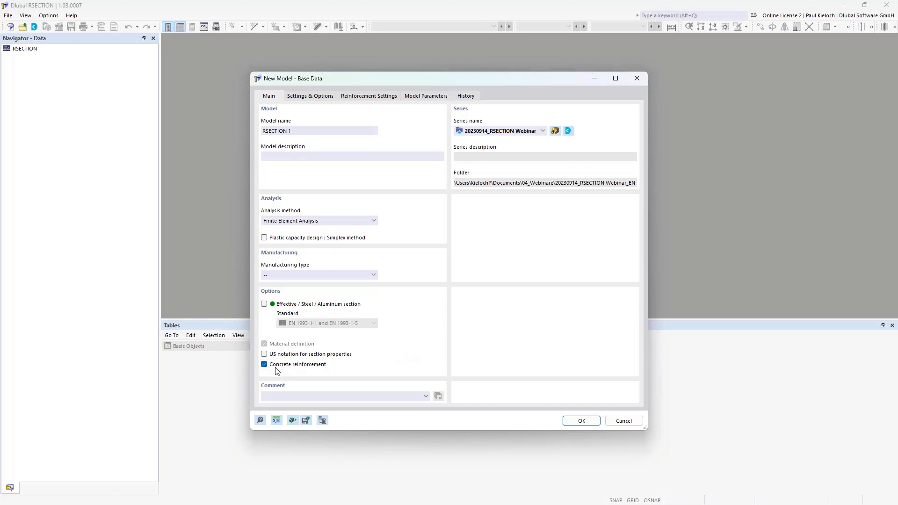
left_click(382, 96)
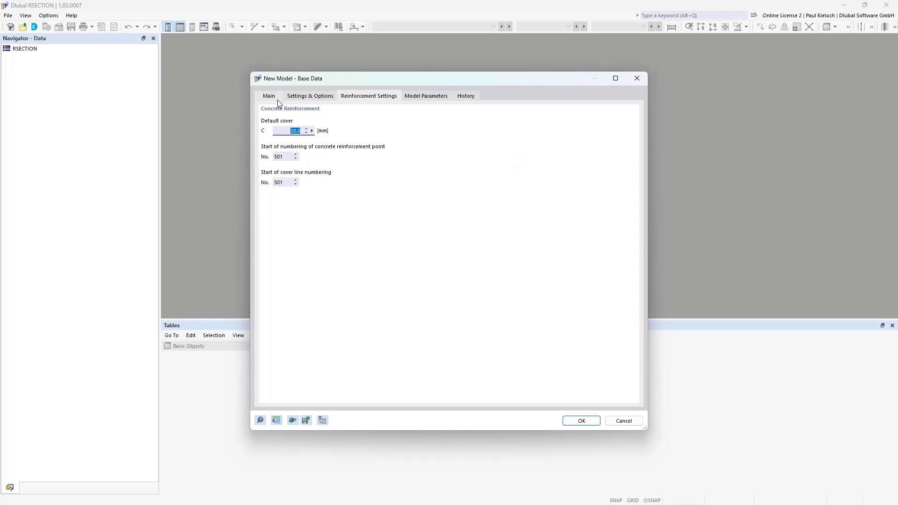
left_click(593, 423)
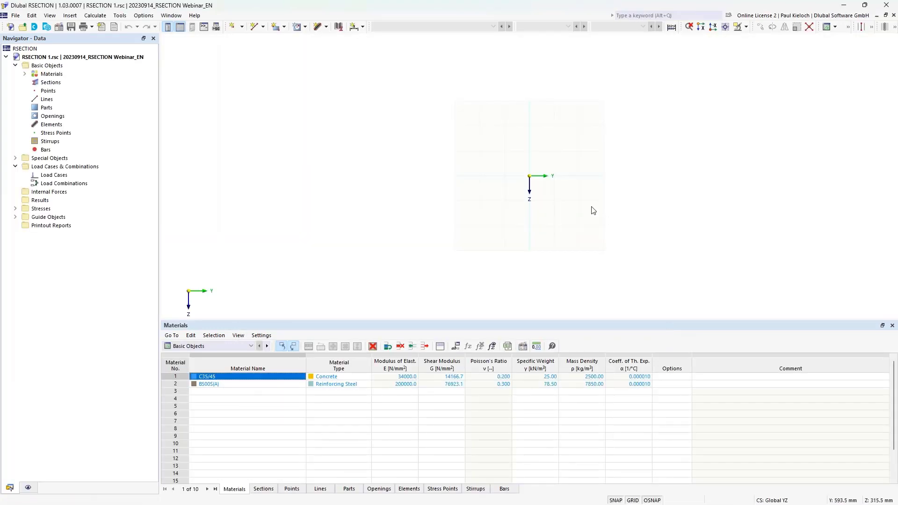
Set the work plane's grid point spacing to 100 mm for both b and h
scroll(554, 174, "up", 3)
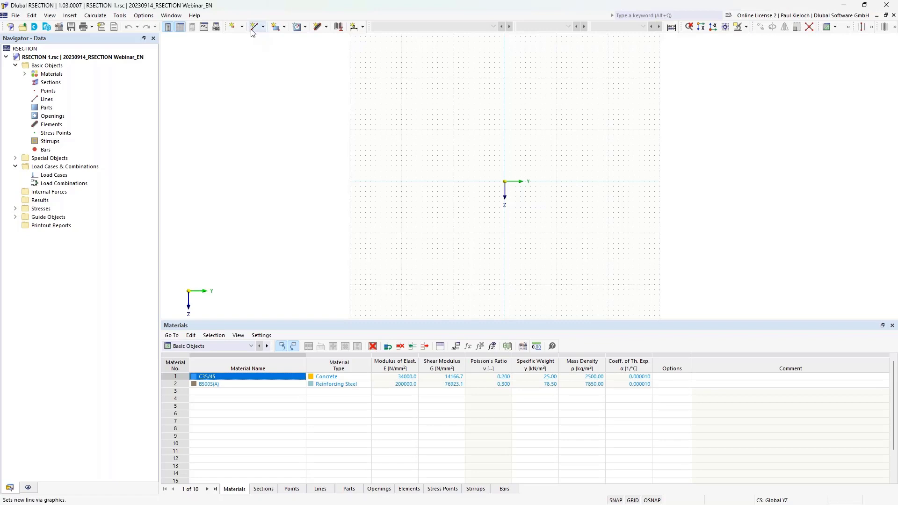
middle_click_drag(687, 160, 676, 162)
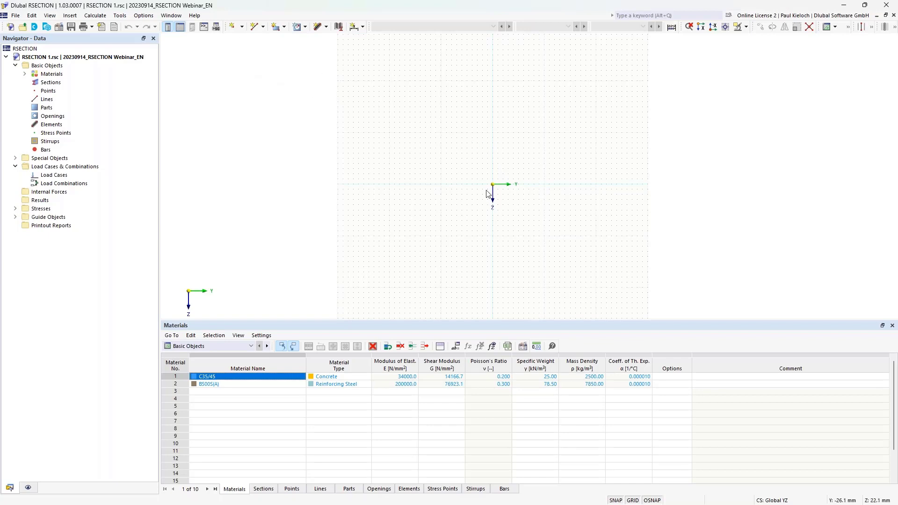
scroll(489, 195, "up", 3)
middle_click_drag(643, 192, 635, 210)
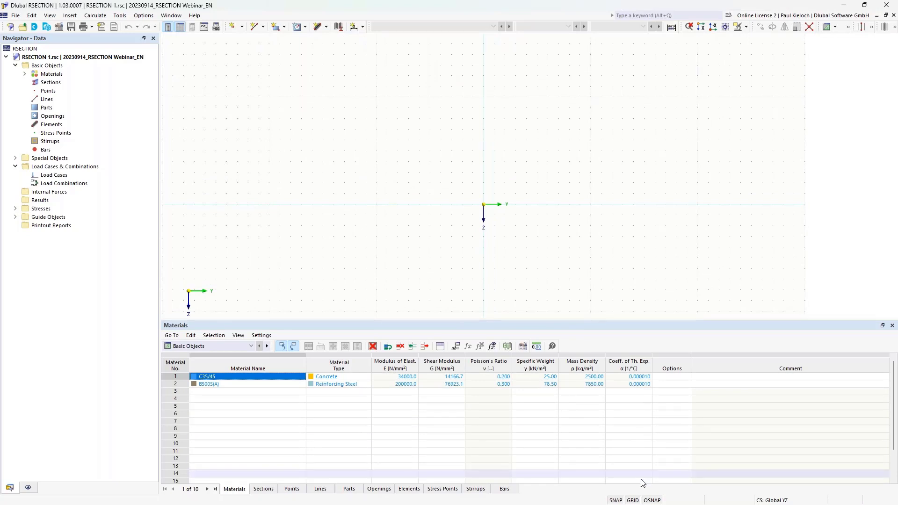
right_click(634, 501)
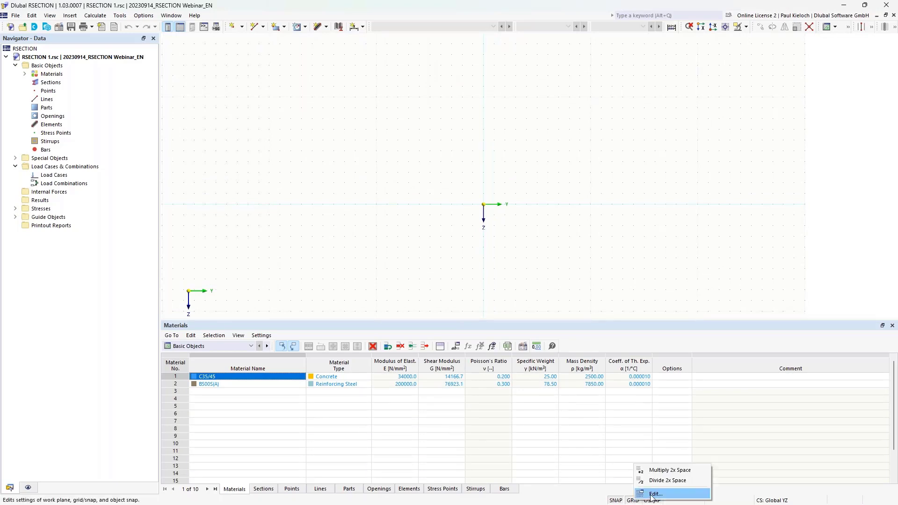
left_click(652, 493)
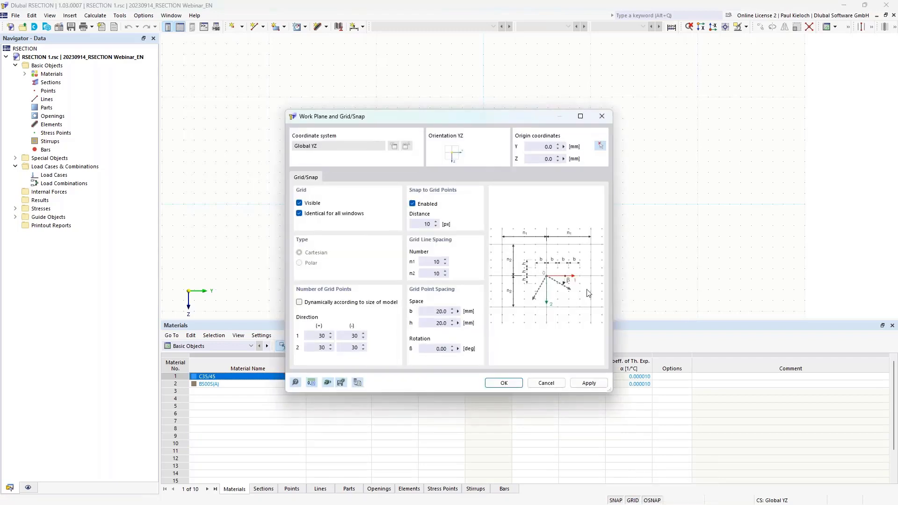
double_click(441, 311)
type("100")
left_click(441, 323)
double_click(440, 323)
type("100")
left_click(504, 382)
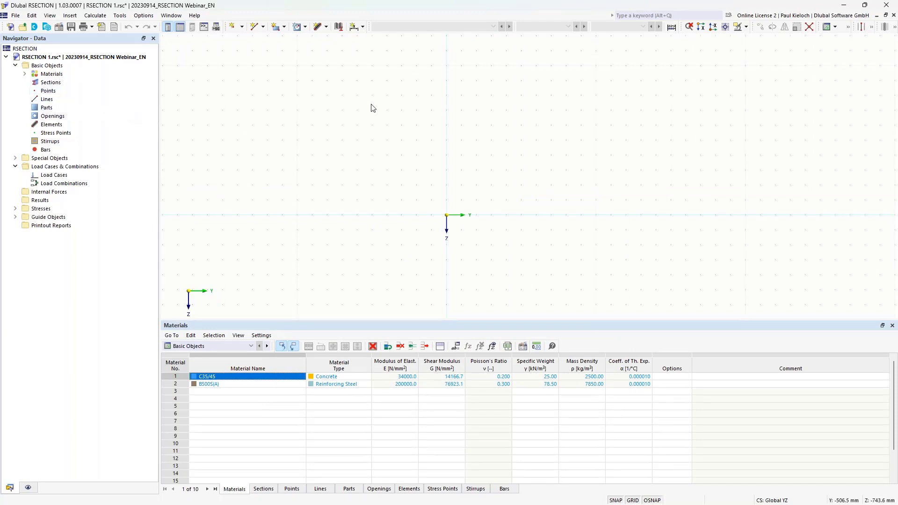
Draw connected single lines through Y/Z points (-600, -200), (-300, -200), (-300, -500), (300, -500) and (300, -200) mm
left_click(25, 74)
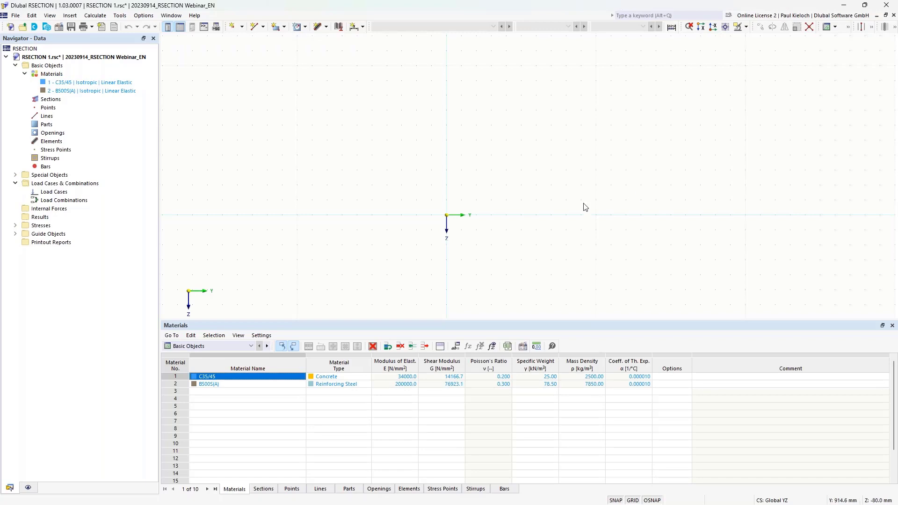
middle_click_drag(584, 186, 587, 166)
left_click(254, 26)
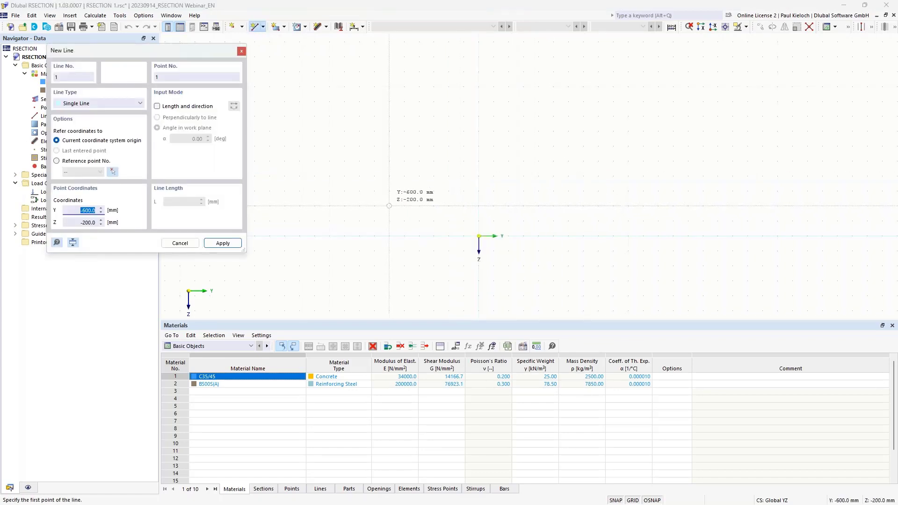
left_click(388, 205)
left_click(433, 206)
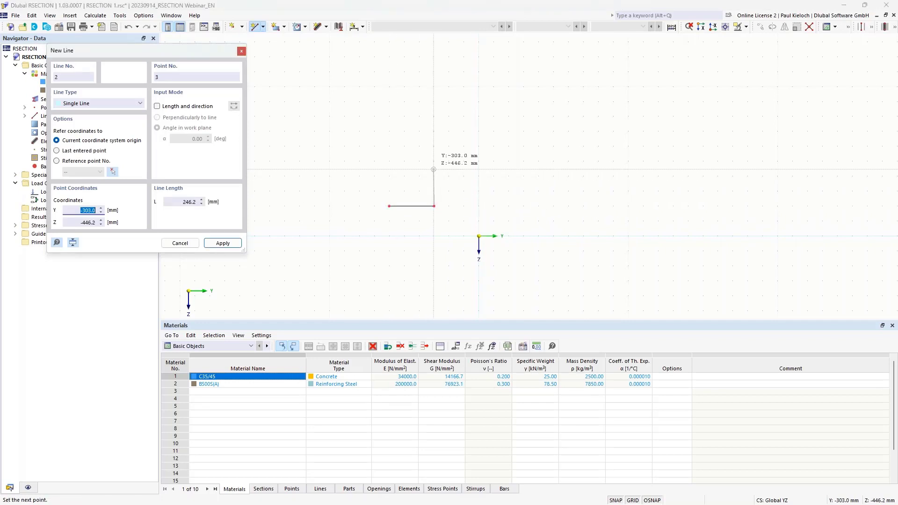
left_click(433, 161)
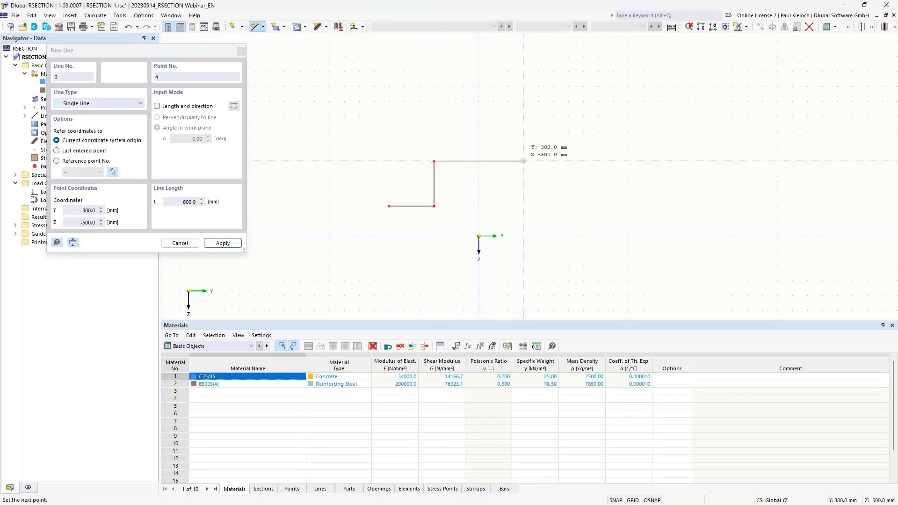
left_click(523, 161)
left_click(523, 206)
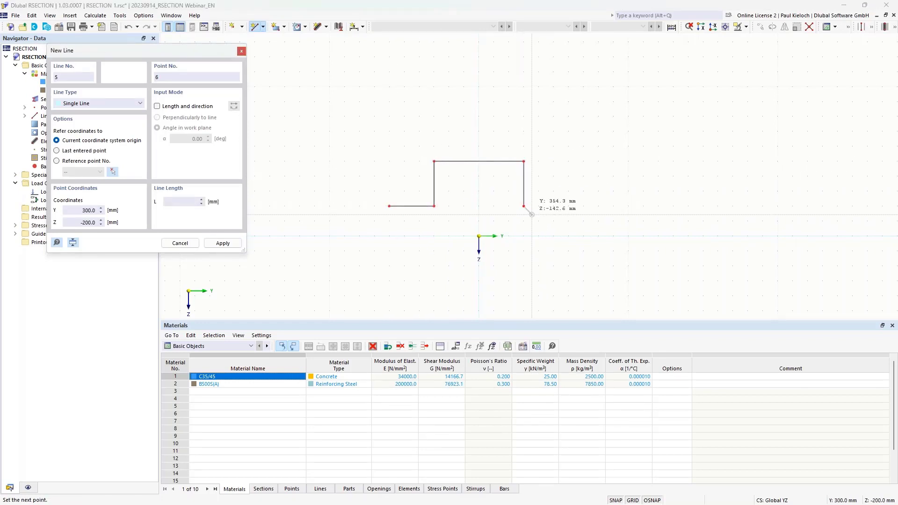
Continue the outline through Y/Z points (600, -200), (600, 200) and (-600, 200) mm, and close it at (-600, -200) mm
left_click(568, 206)
left_click(568, 266)
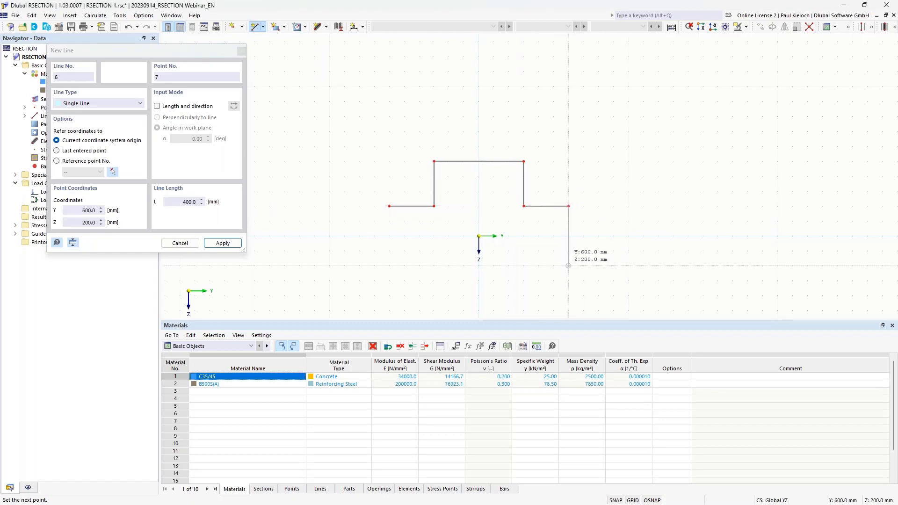
left_click(389, 265)
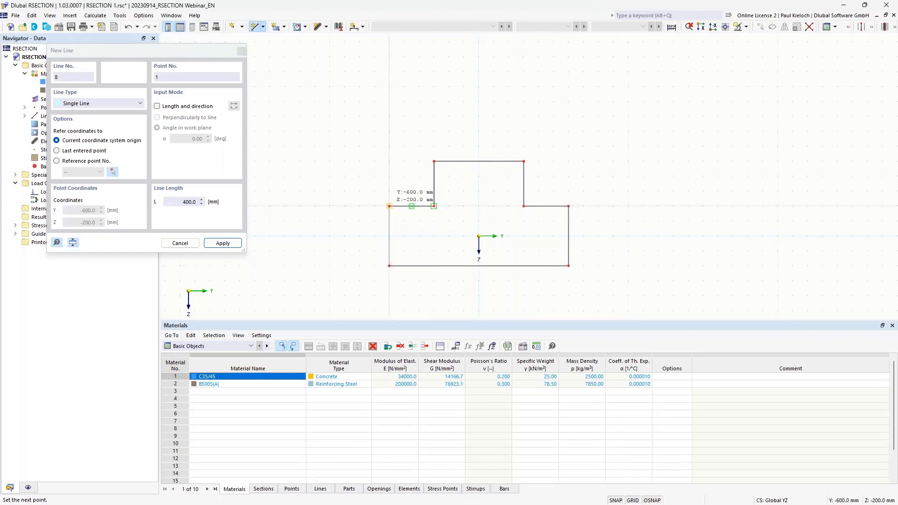
left_click(388, 206)
key("Escape")
key("Escape")
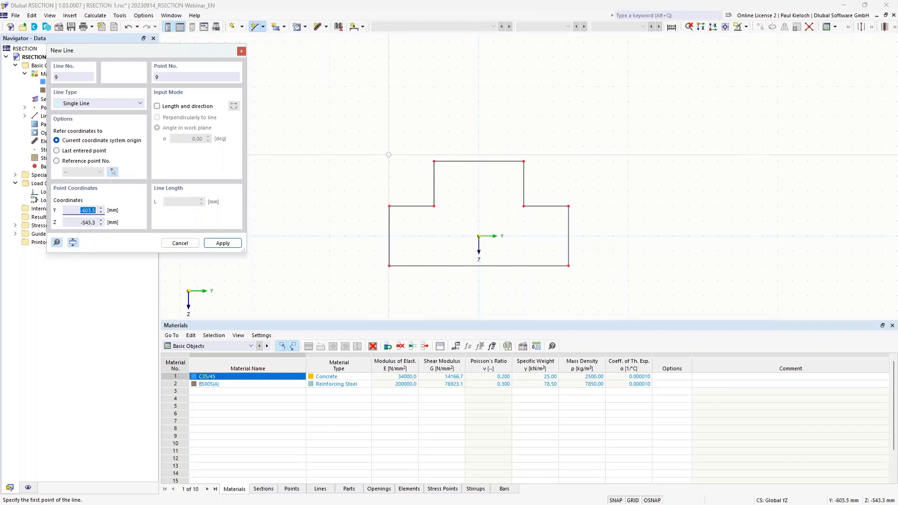
Create a part of C35/45 concrete bounded by all eight outline lines
middle_click_drag(549, 205, 540, 172)
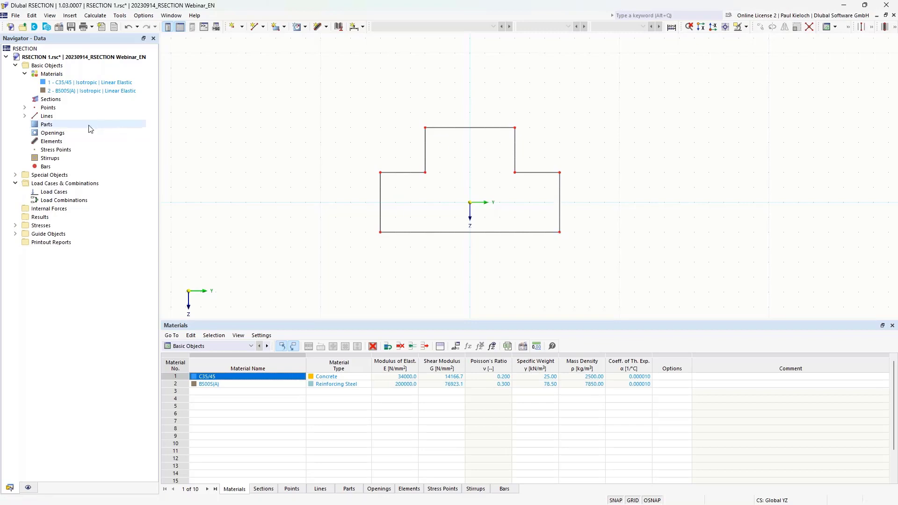
right_click(53, 127)
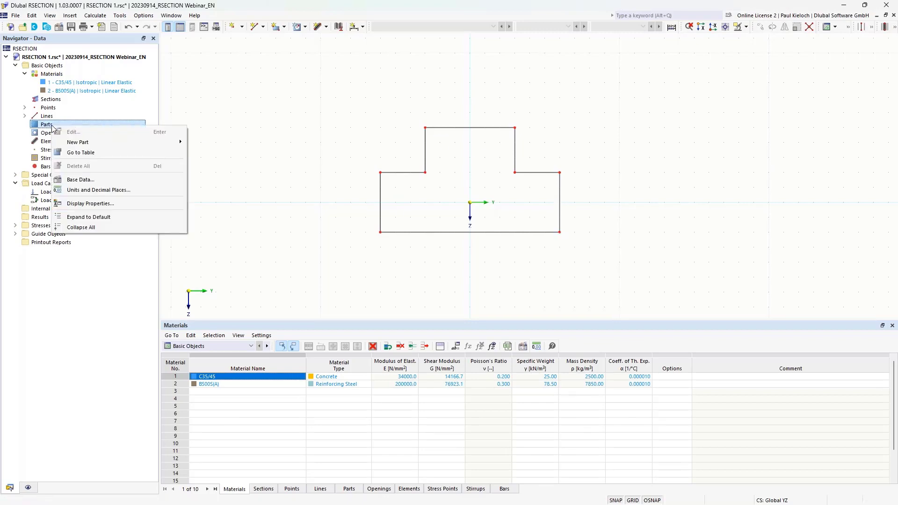
mouse_move(79, 144)
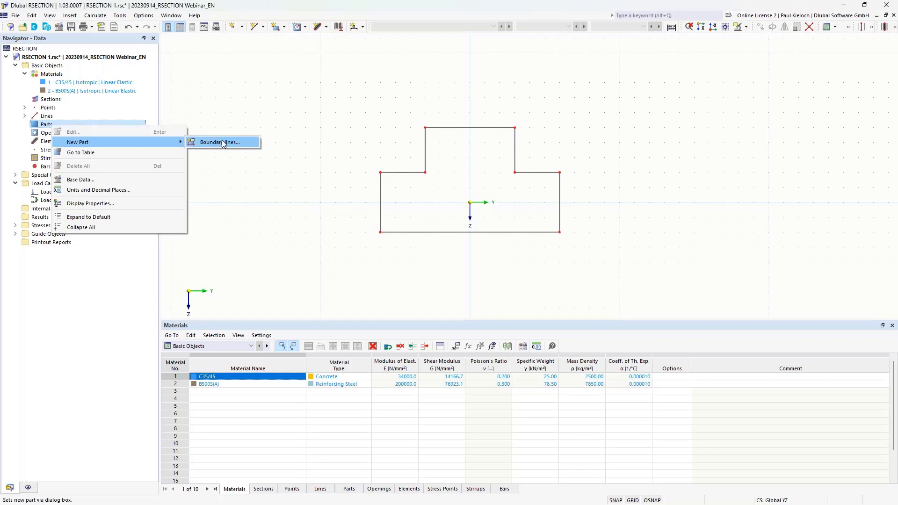
left_click(248, 145)
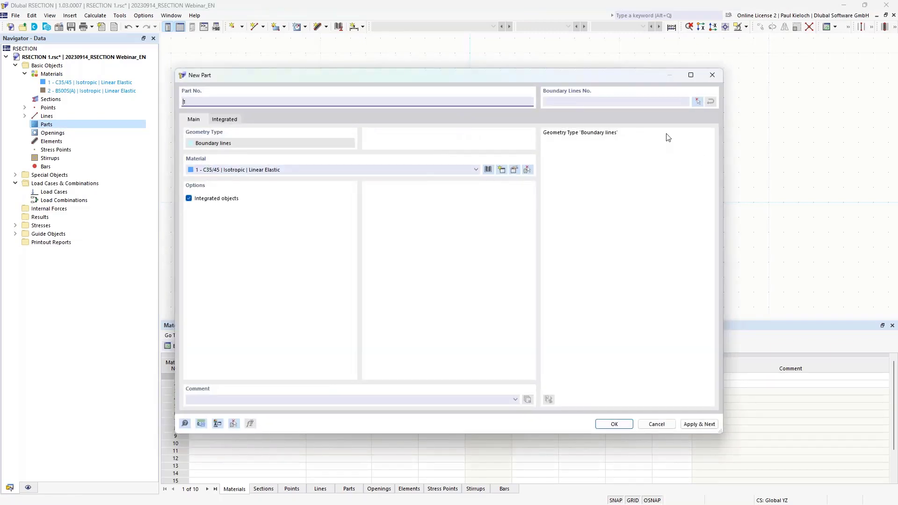
left_click(696, 102)
left_click_drag(342, 105, 652, 276)
left_click(143, 137)
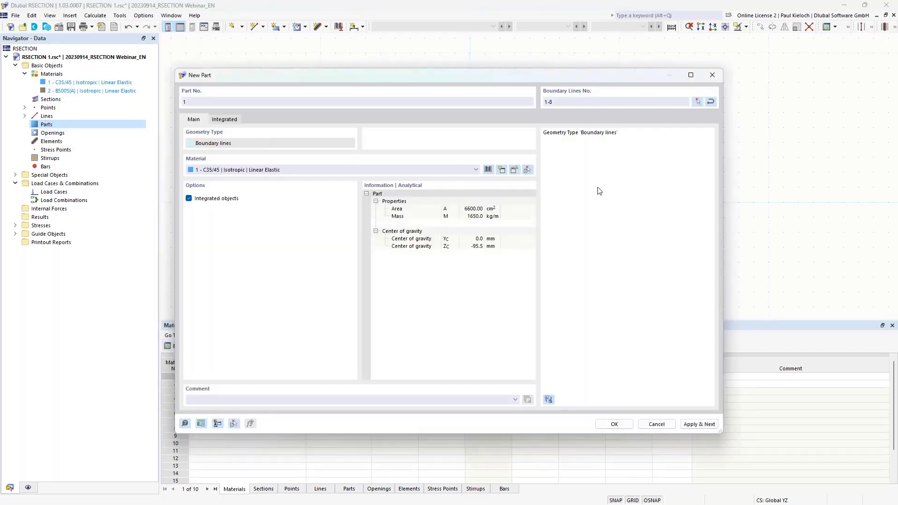
left_click(614, 424)
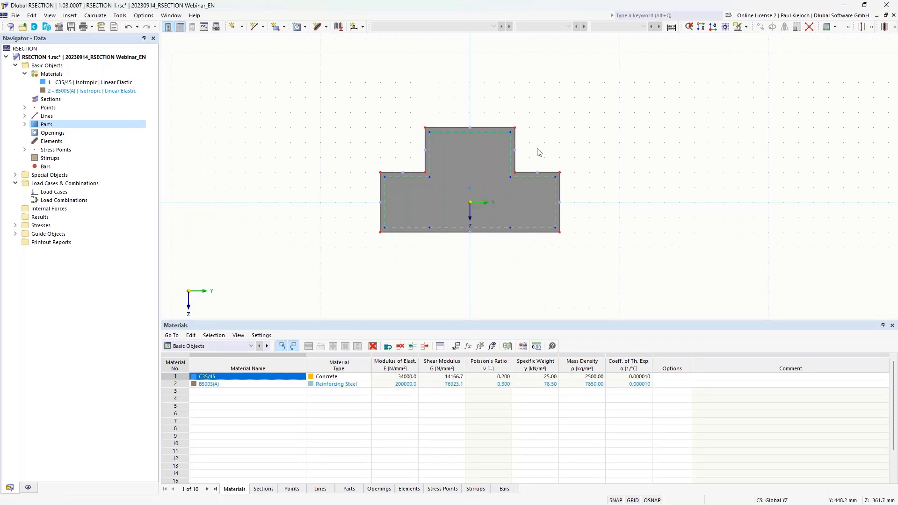
Try a rectangular opening in the part's wide base, on the negative Y side of the origin, and undo it
scroll(537, 148, "up", 1)
middle_click_drag(537, 149, 580, 143)
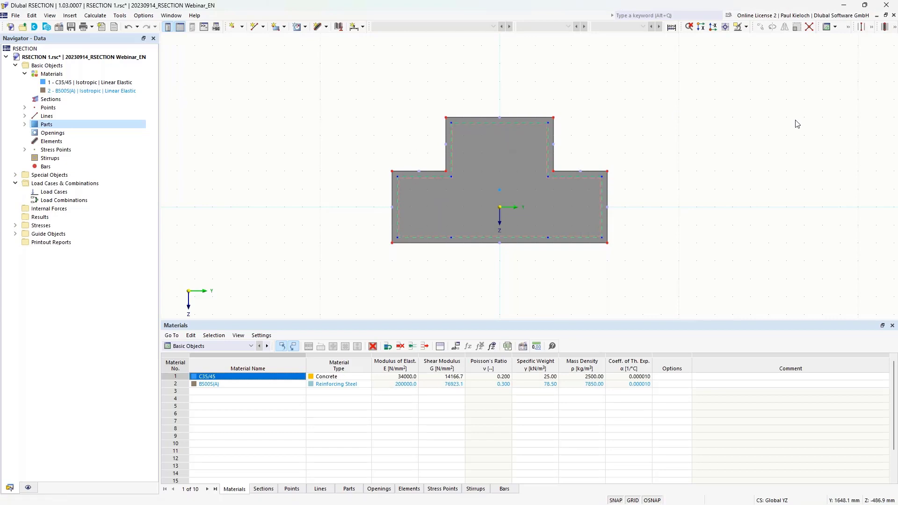
scroll(645, 157, "up", 5)
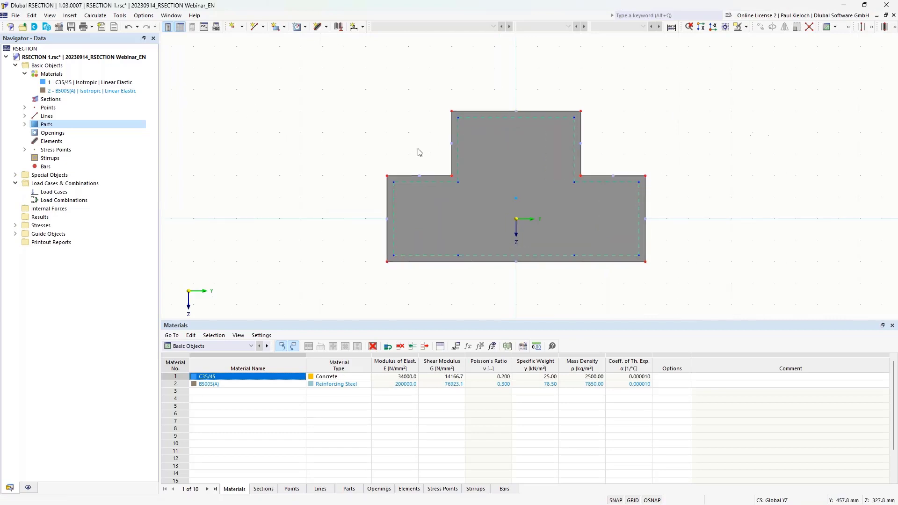
middle_click_drag(643, 128, 656, 128)
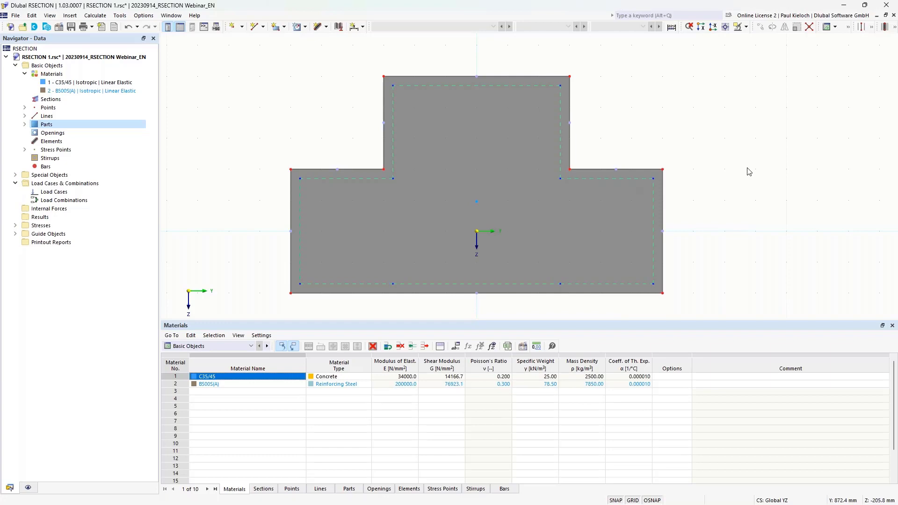
left_click(306, 27)
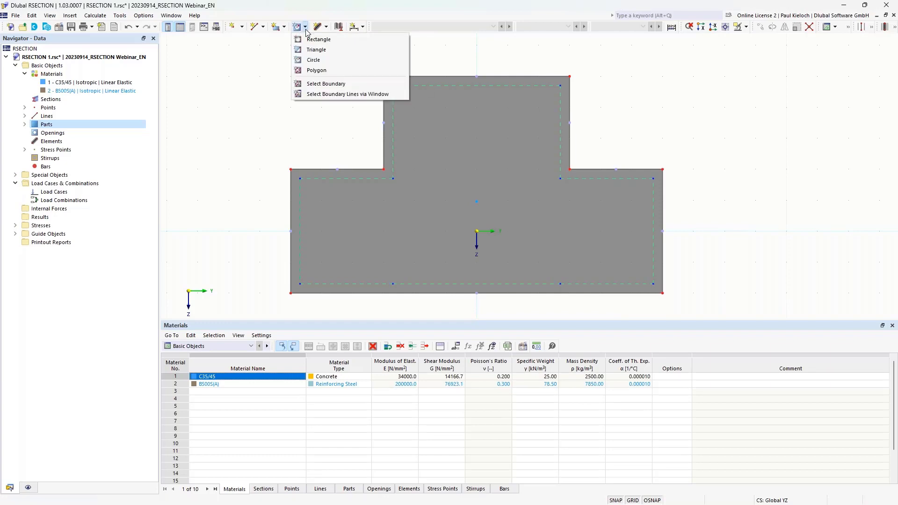
left_click(332, 40)
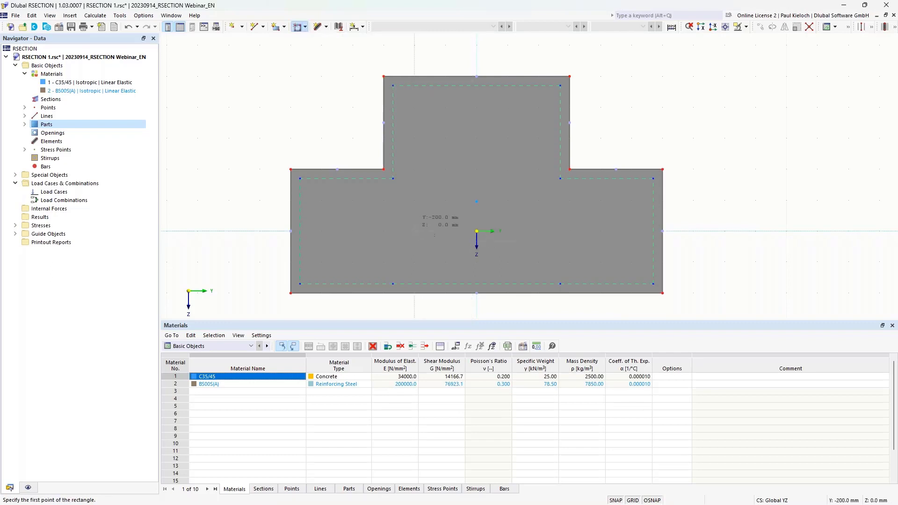
left_click(368, 214)
left_click(449, 245)
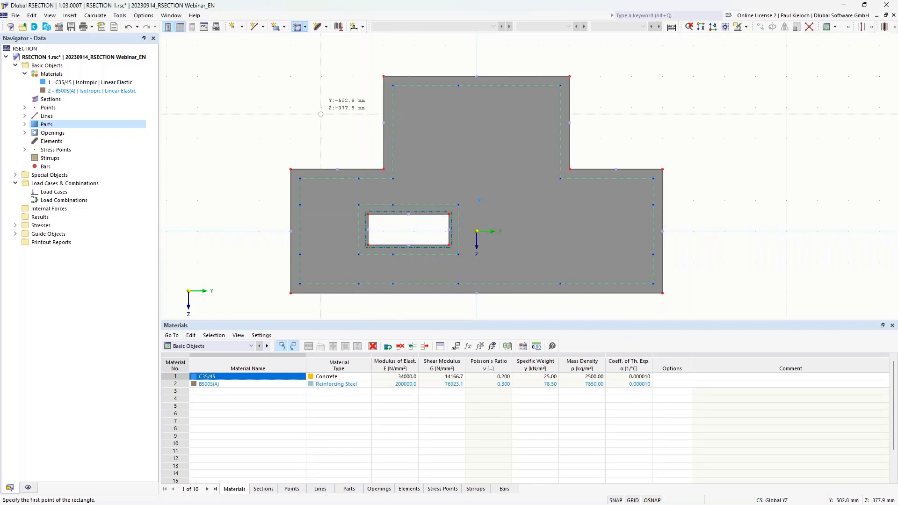
left_click(127, 27)
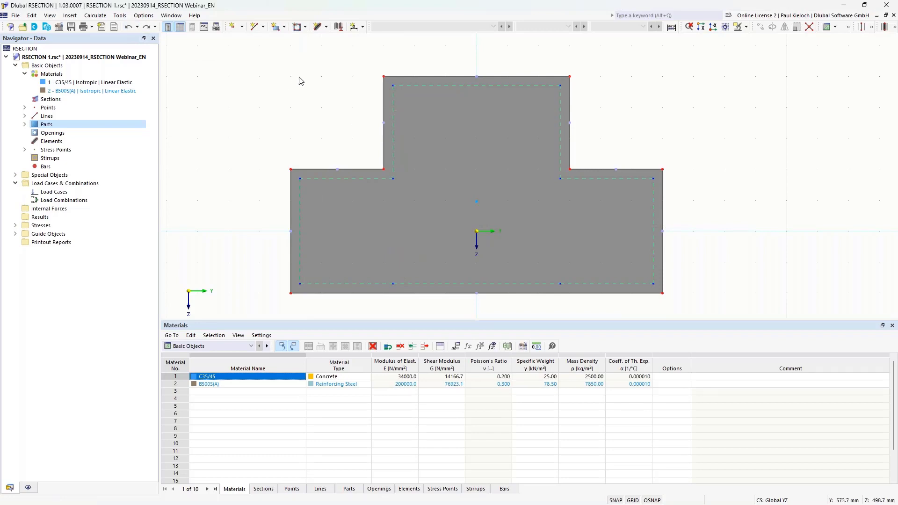
Cut a circular opening with a radius of about 117 mm, centred on the concrete part's centre of gravity
left_click(305, 27)
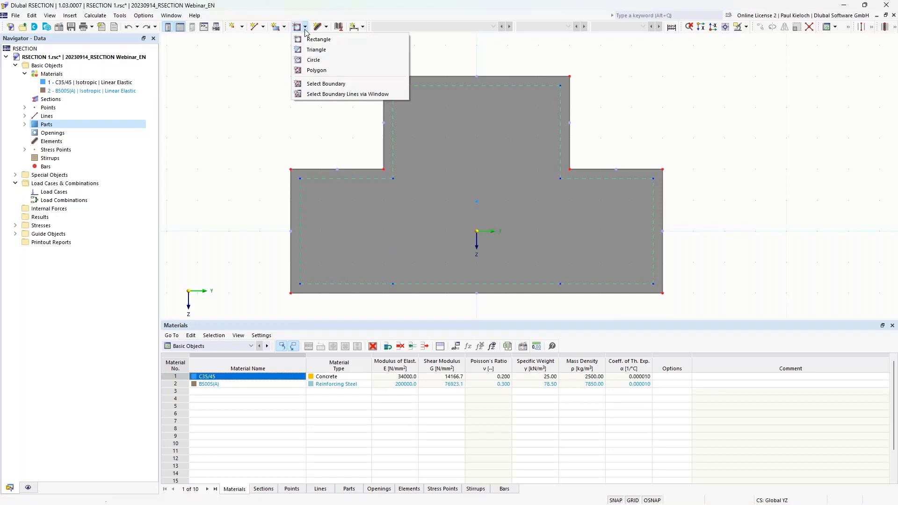
left_click(330, 61)
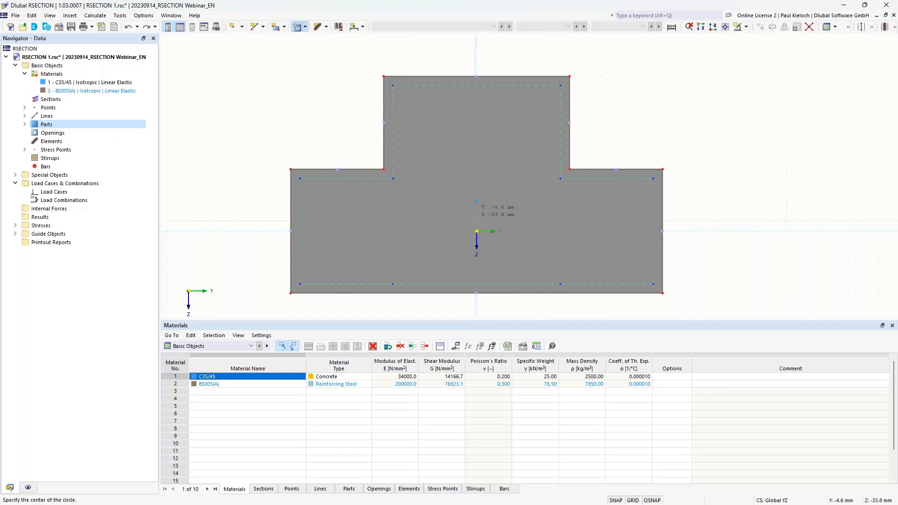
left_click(476, 201)
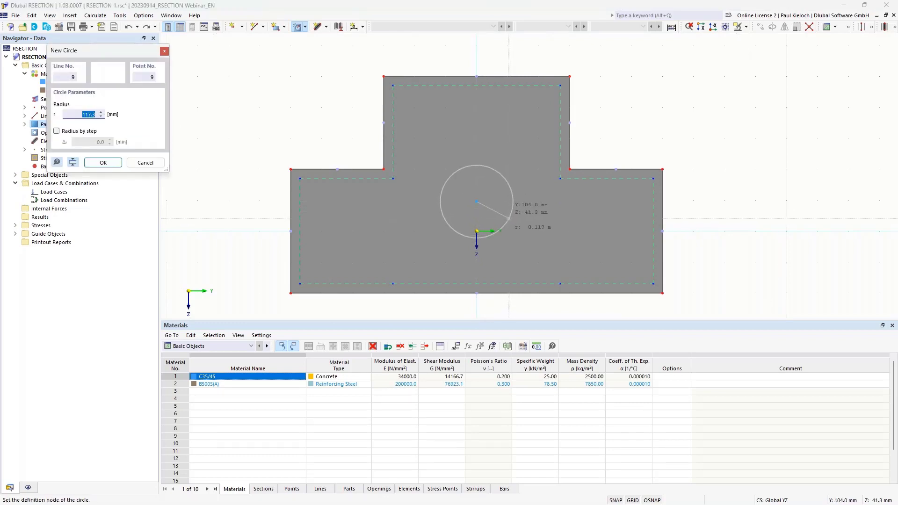
left_click(508, 218)
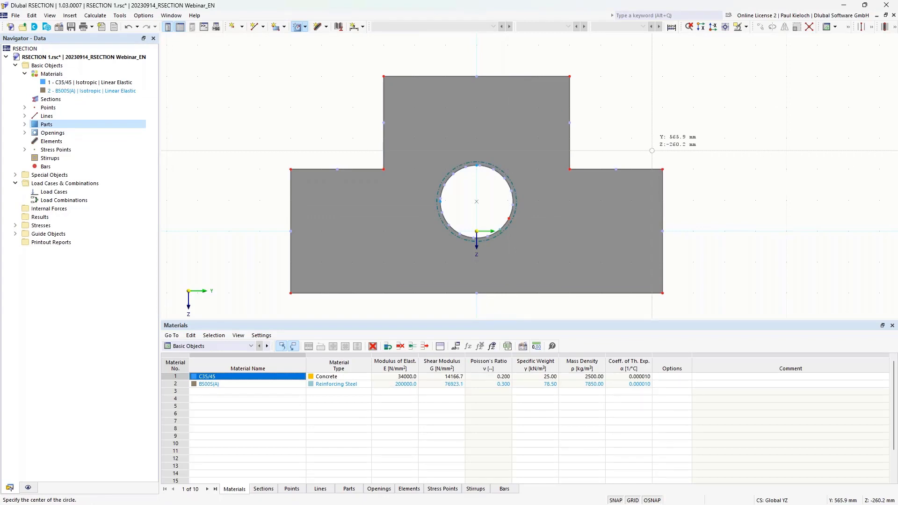
key("Escape")
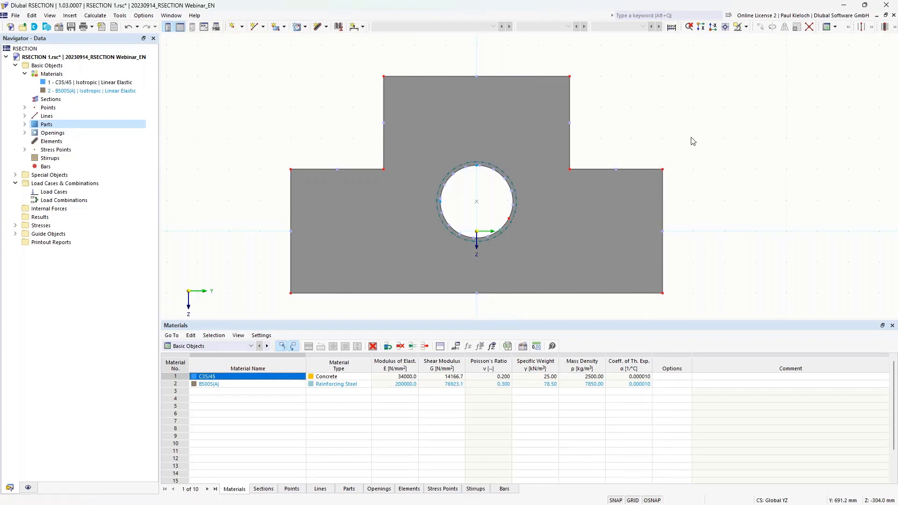
Divide the boundary line of the circular opening using 15 intermediate points
right_click(460, 173)
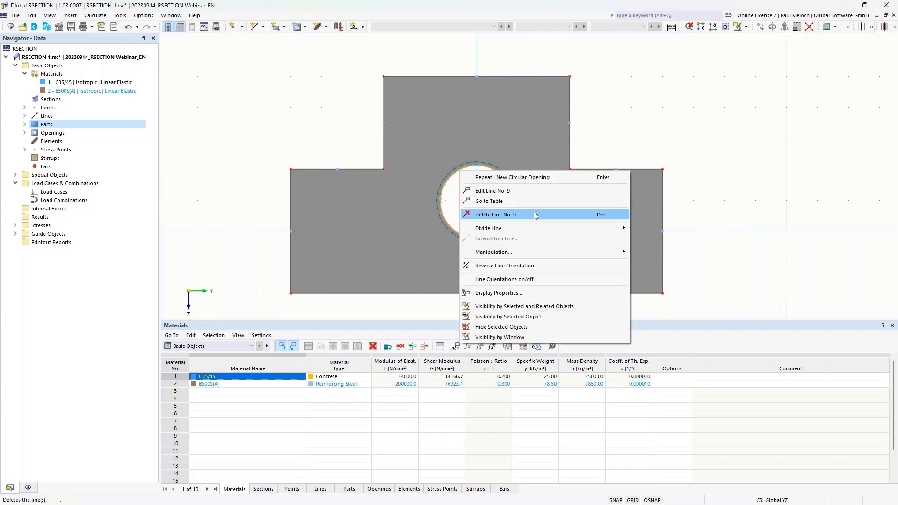
mouse_move(543, 228)
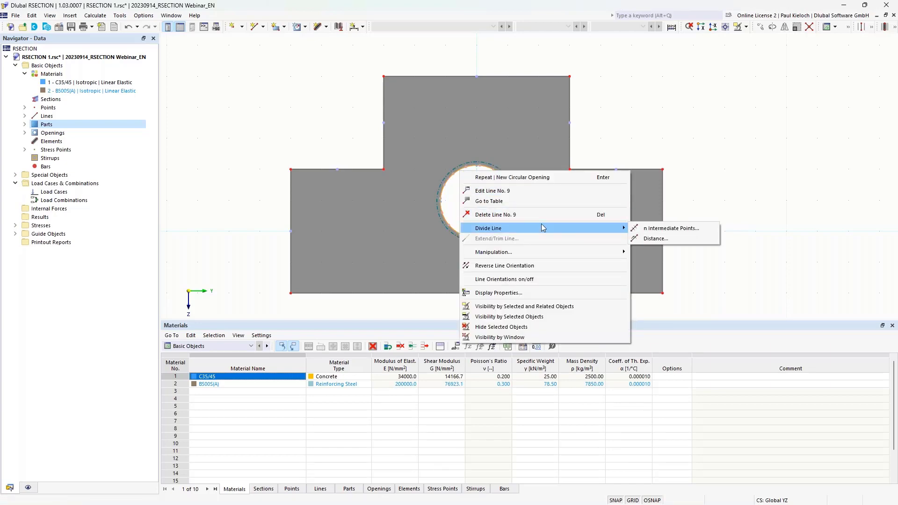
left_click(699, 229)
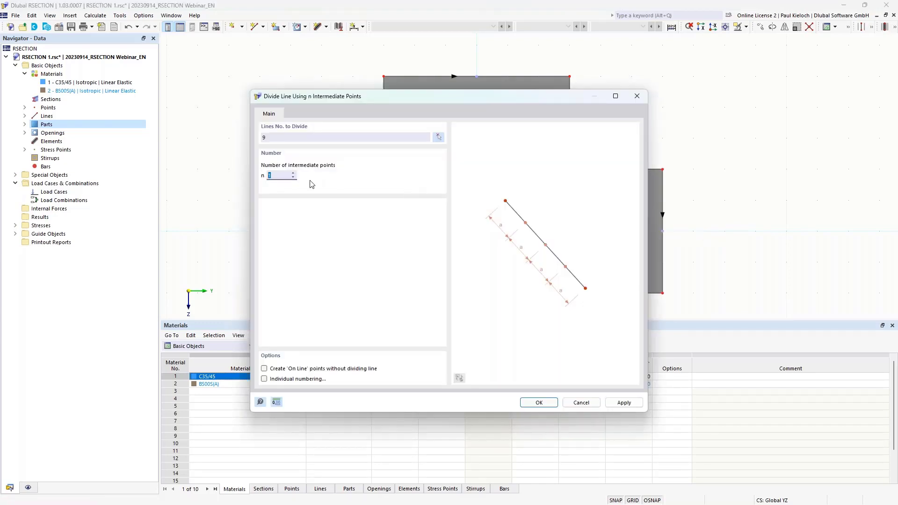
type("15")
left_click(553, 405)
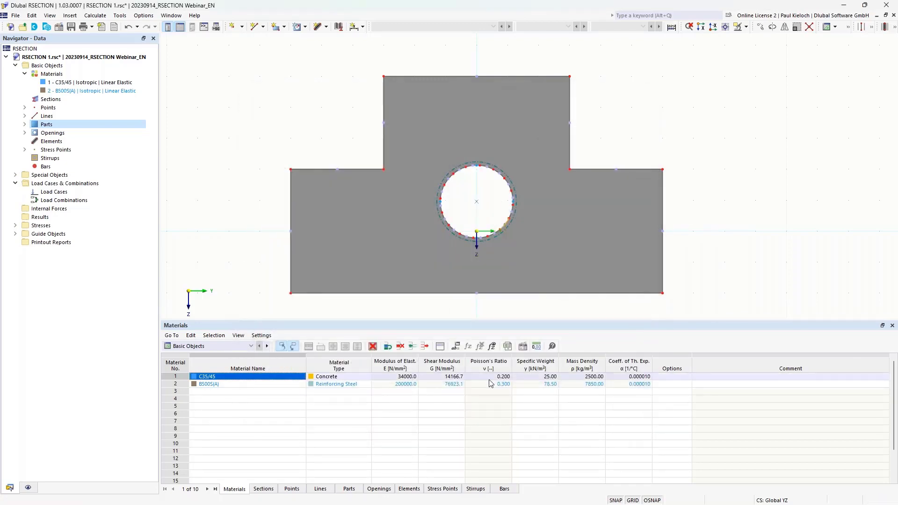
Set the line type of all the opening's boundary segments, lines 9 to 24, to Polyline
left_click(320, 488)
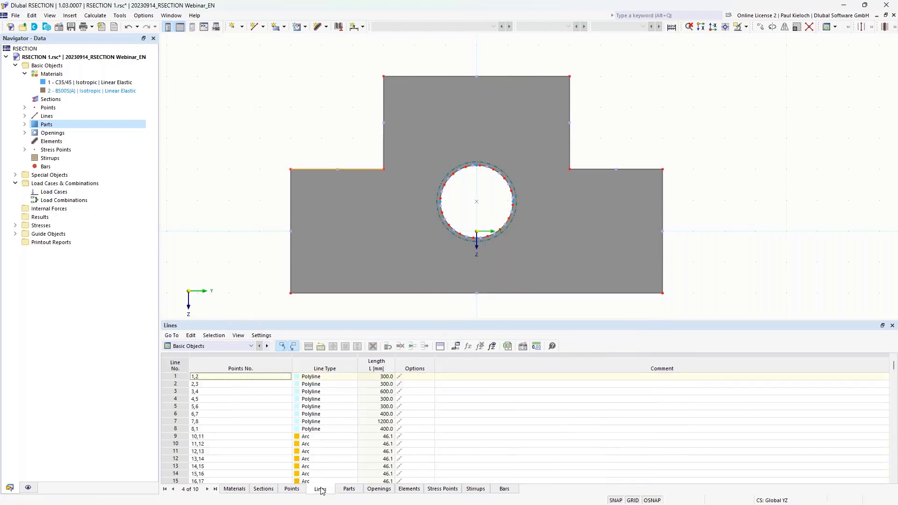
left_click(317, 436)
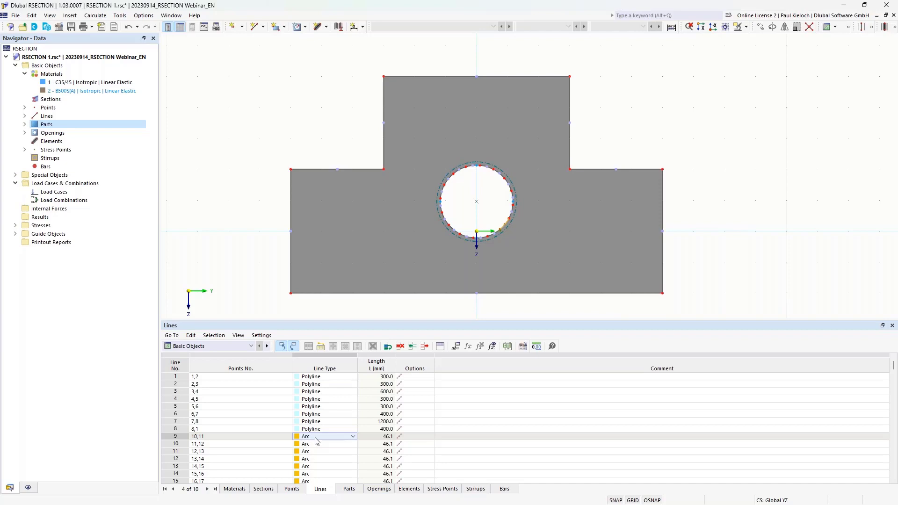
key("p")
key("Return")
key("p")
key("Return")
key("p")
key("Return")
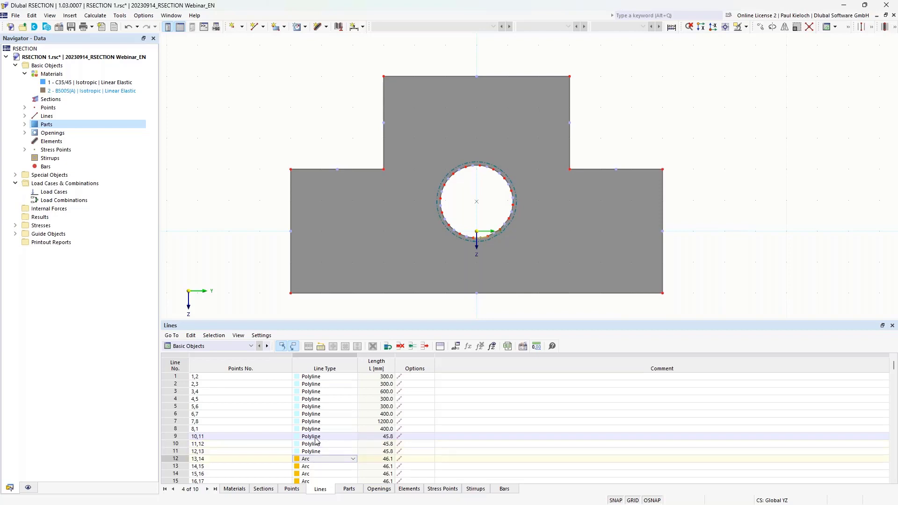
key("p")
key("Return")
key("p")
key("Return")
key("p")
key("Return")
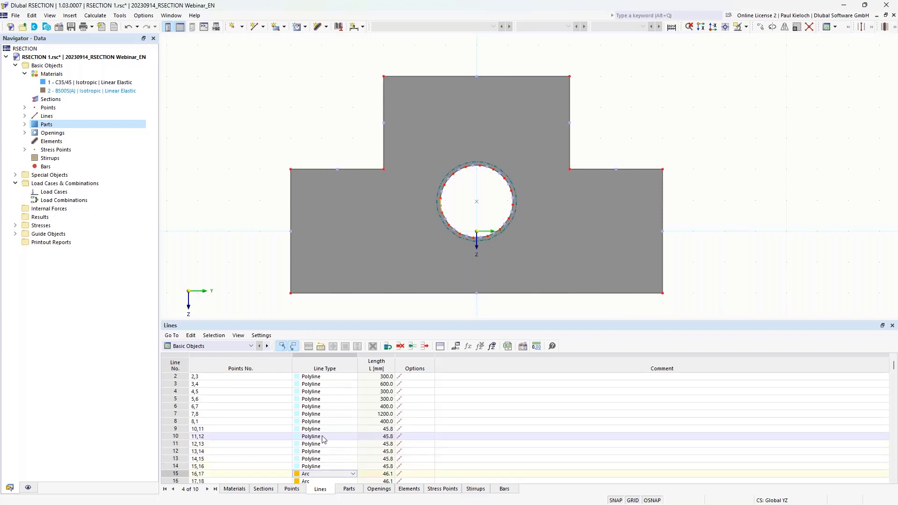
scroll(318, 440, "down", 4)
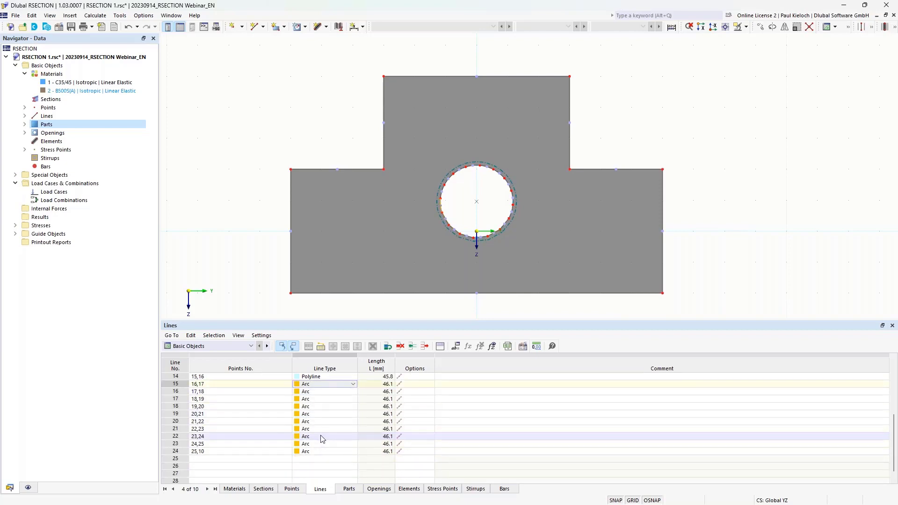
key("p")
key("Return")
key("p")
key("Return")
key("p")
key("Return")
key("p")
key("Return")
key("p")
key("Return")
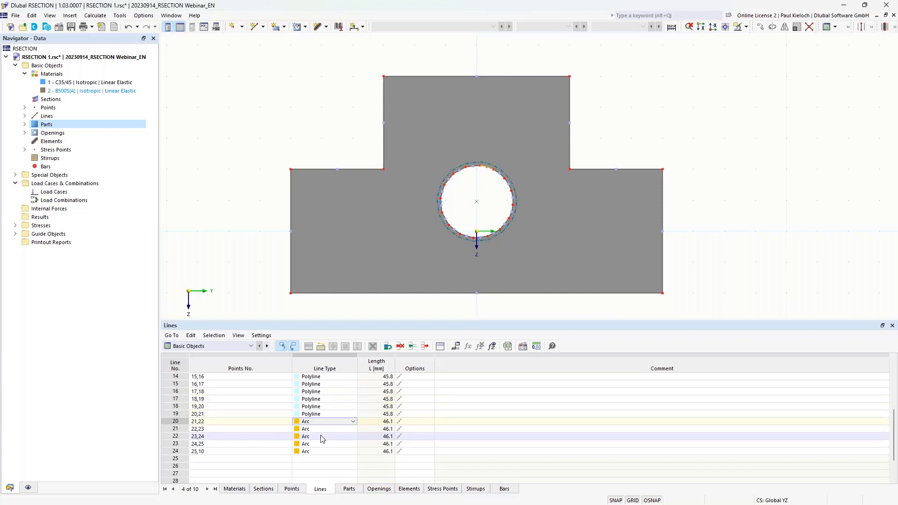
key("p")
key("Return")
key("p")
key("Return")
key("p")
key("Return")
key("p")
key("Return")
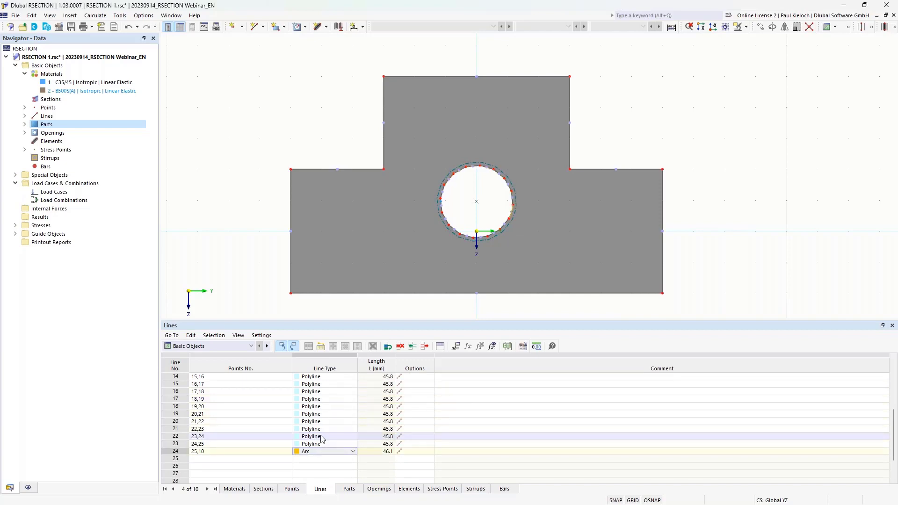
key("p")
key("Return")
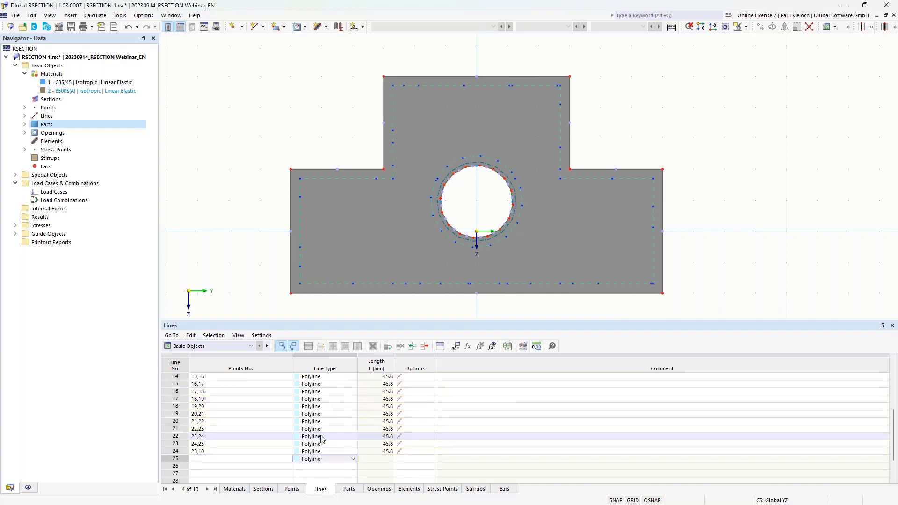
left_click(668, 121)
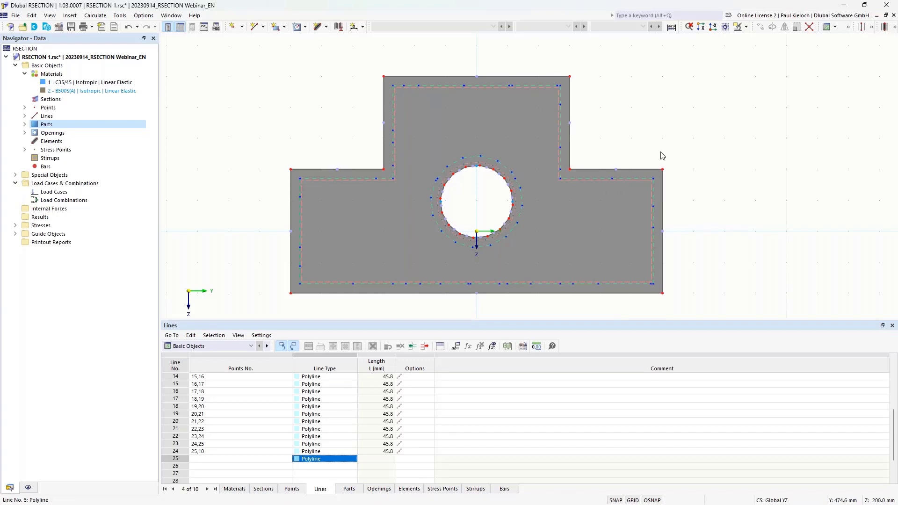
Save the stepped section model and close it
middle_click_drag(728, 187, 731, 178)
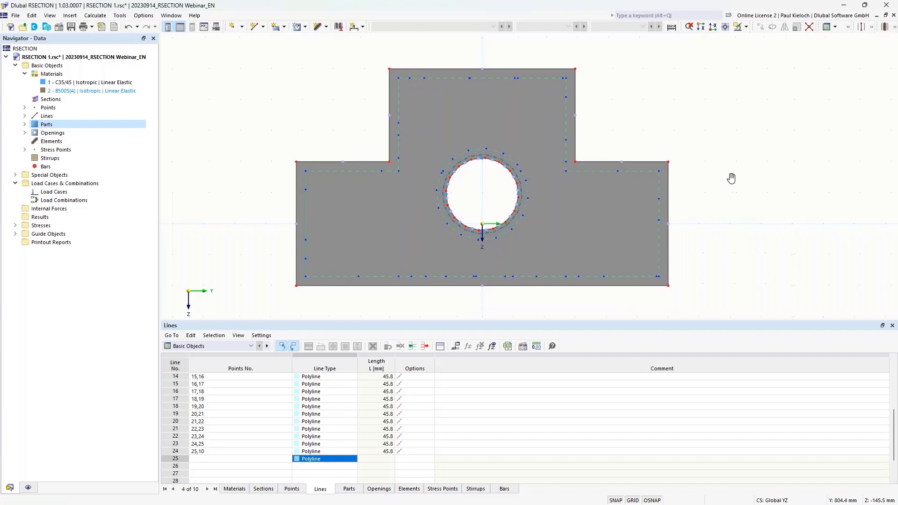
middle_click_drag(314, 98, 286, 102)
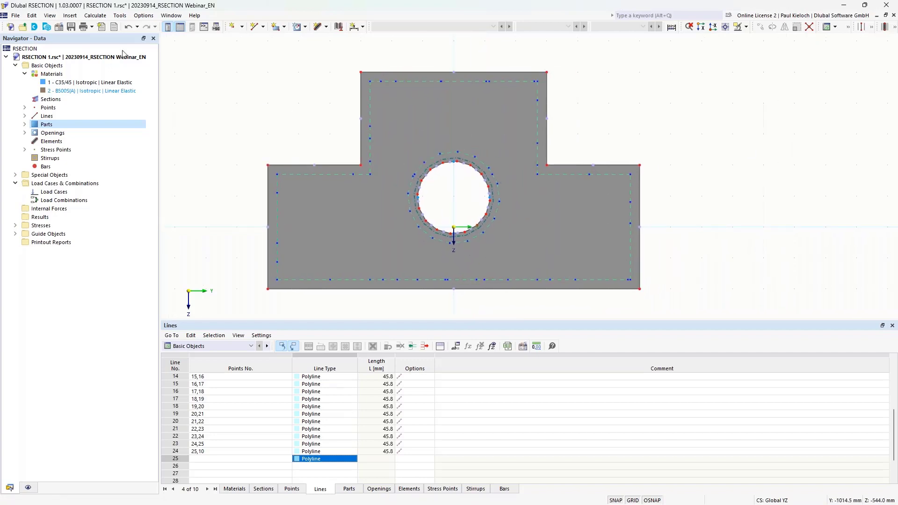
left_click(71, 27)
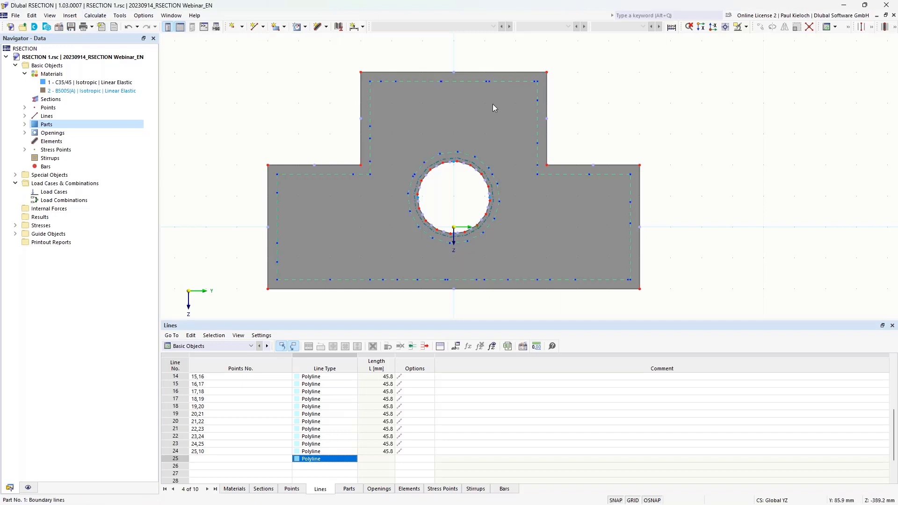
left_click(893, 16)
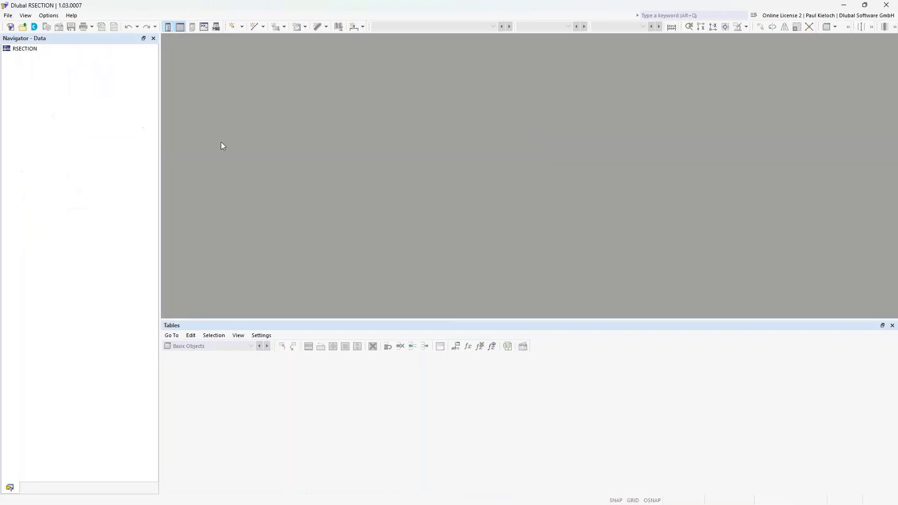
Import the DXF file Bridge-Cross-Section as a new model
left_click(9, 16)
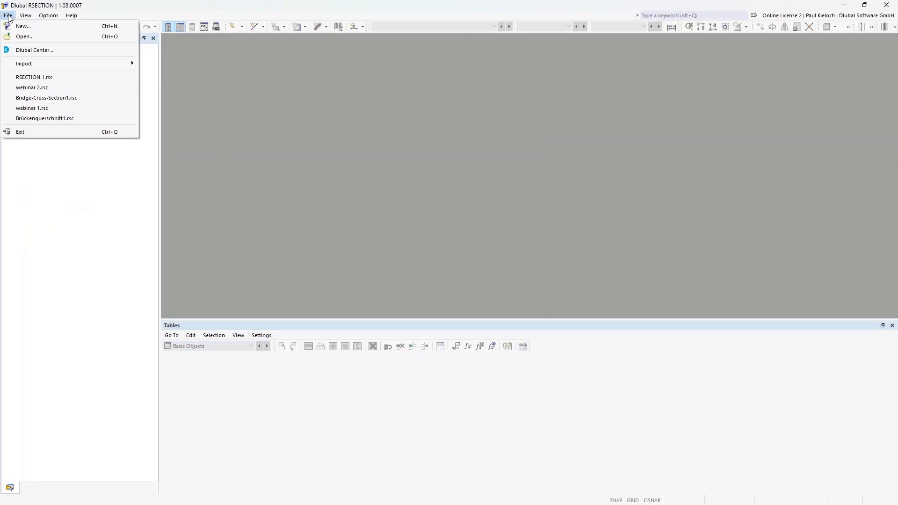
mouse_move(43, 63)
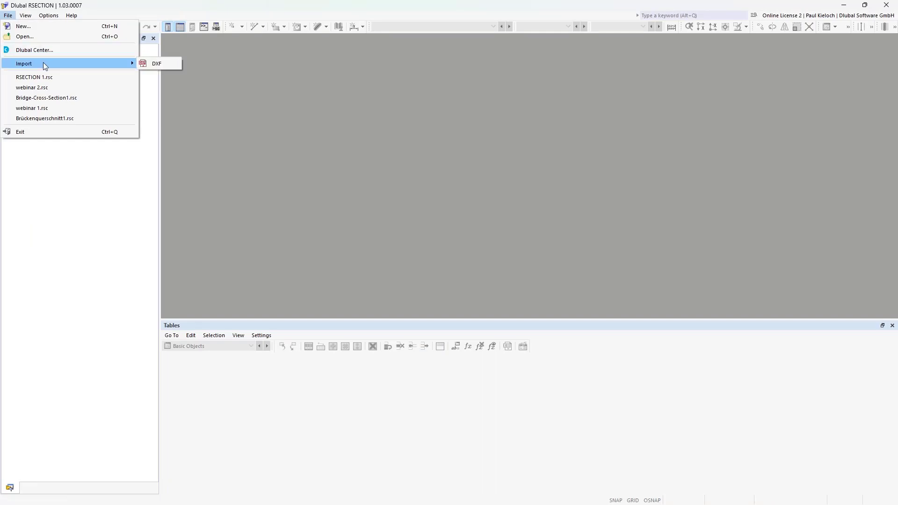
left_click(167, 64)
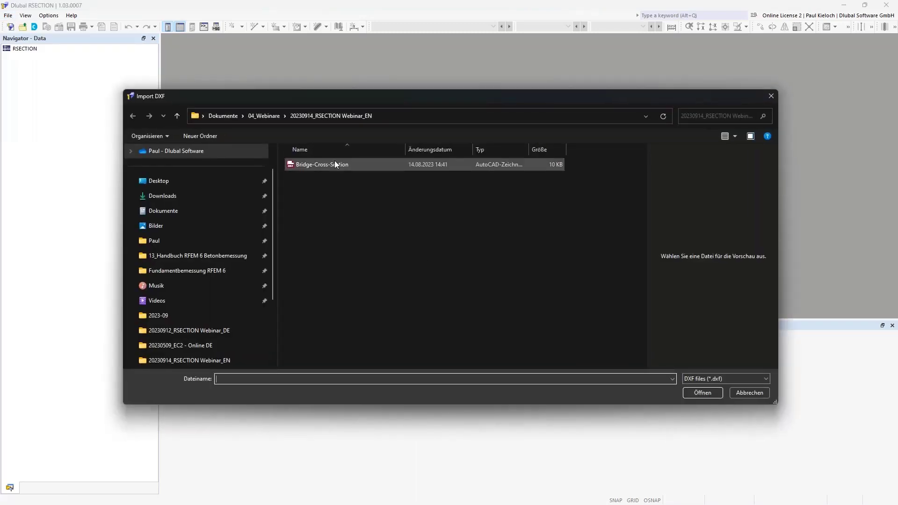
left_click(336, 165)
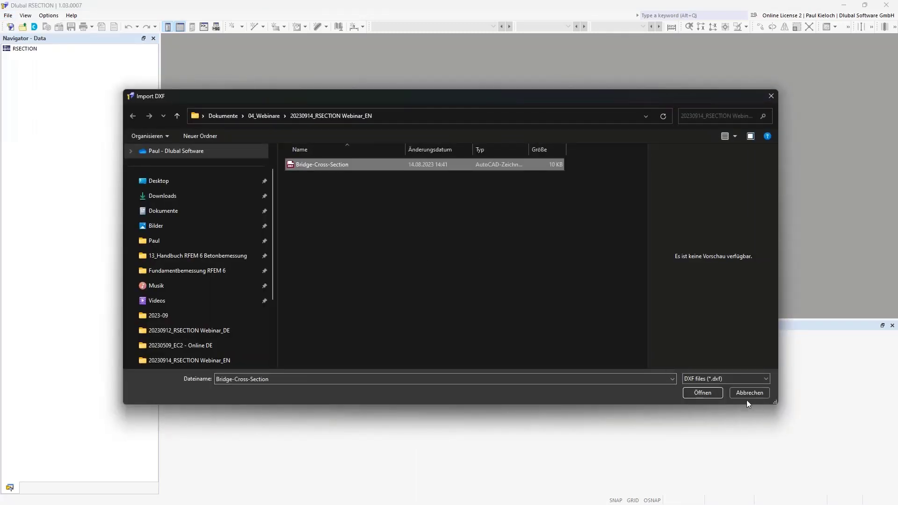
left_click(702, 393)
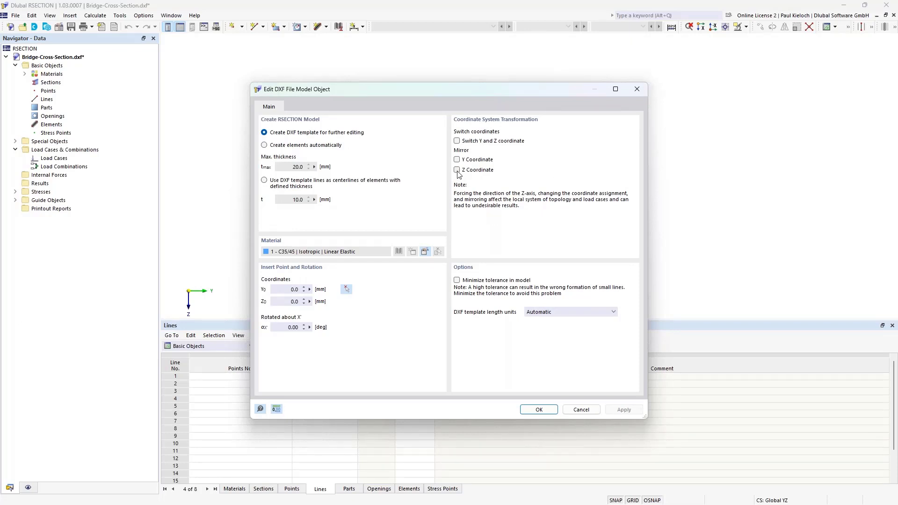
Mirror the Z coordinate, set the DXF template length units to m, and complete the import by dismissing its log
left_click(488, 175)
left_click(581, 312)
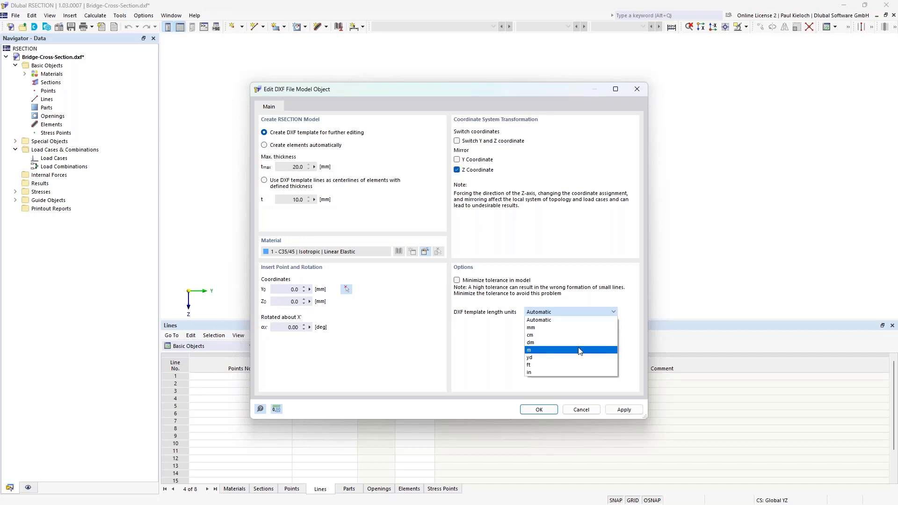
left_click(580, 350)
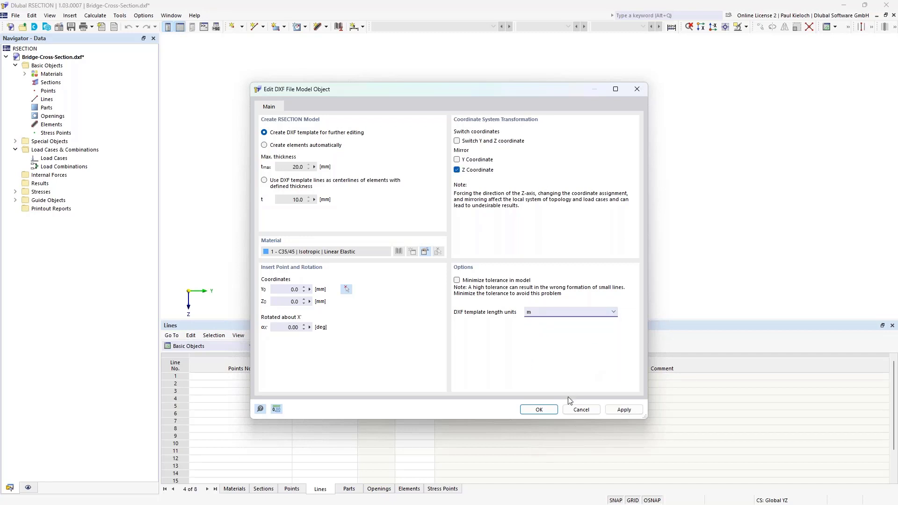
left_click(548, 410)
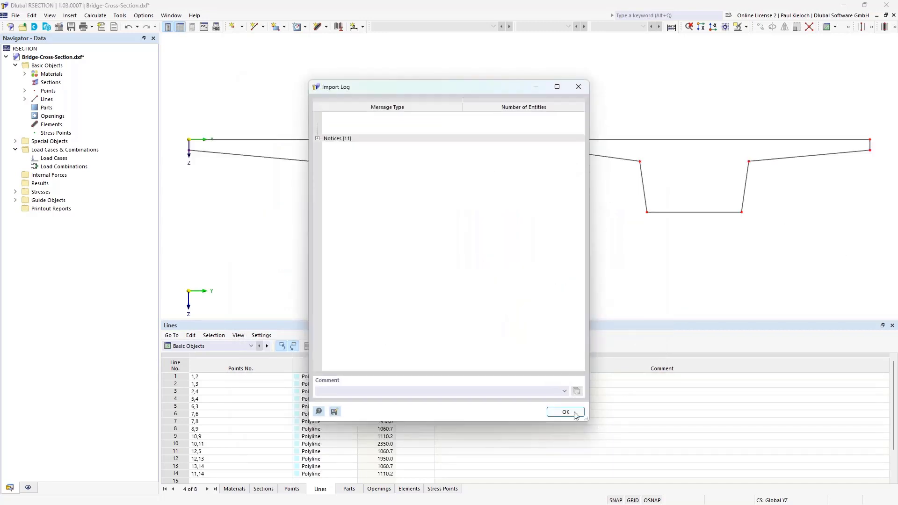
left_click(579, 85)
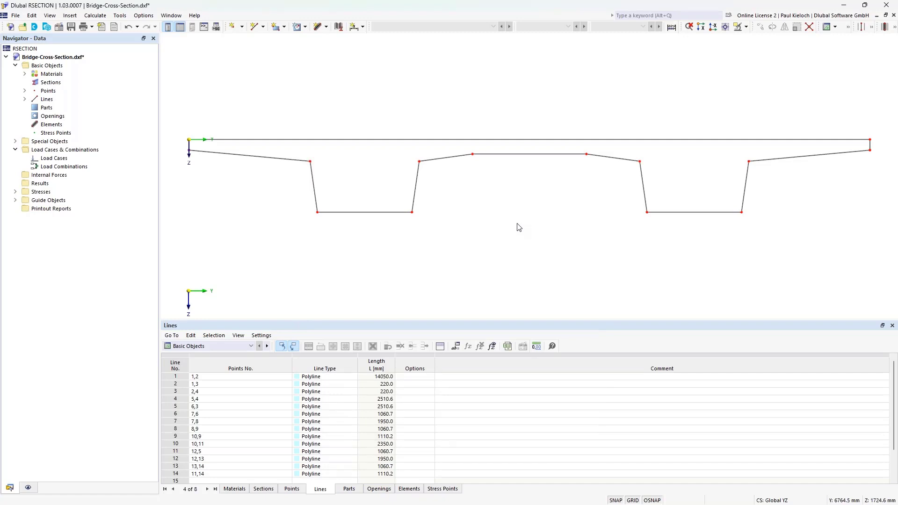
Create a part of C35/45 concrete bounded by all the imported outline lines of the bridge section
scroll(519, 228, "down", 2)
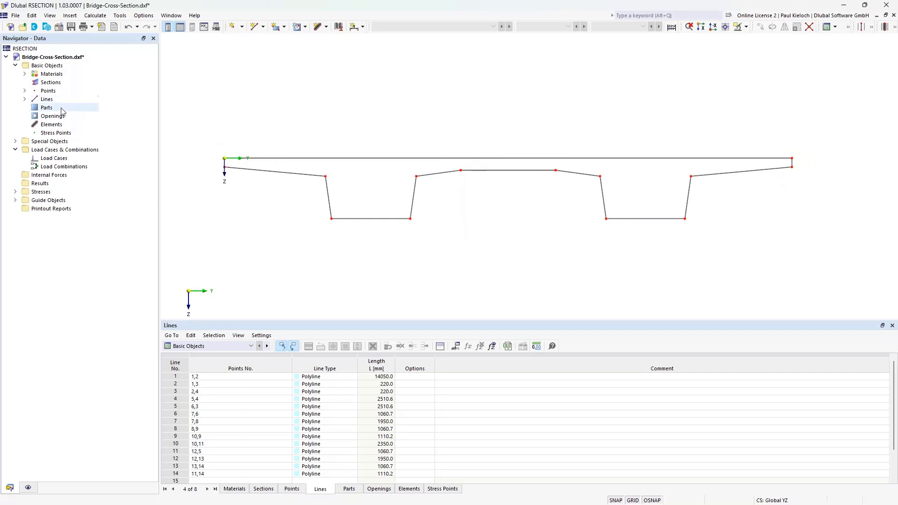
right_click(47, 108)
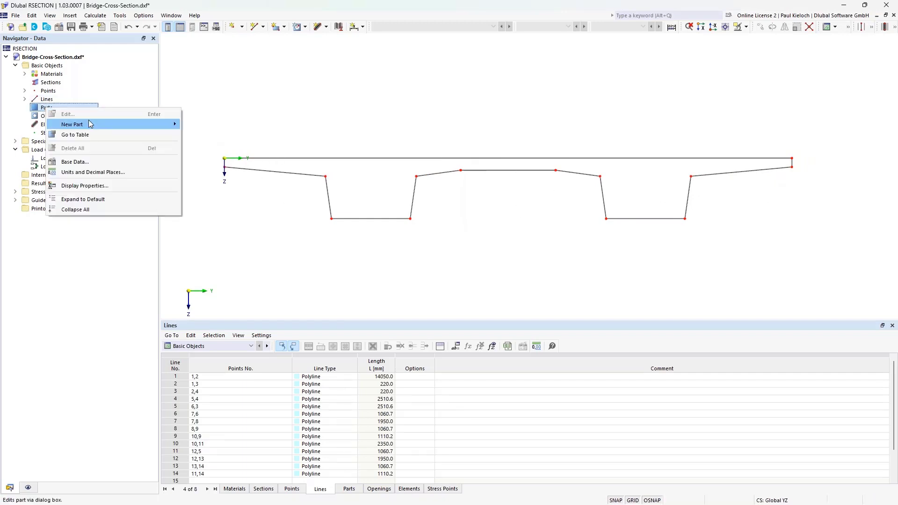
mouse_move(106, 124)
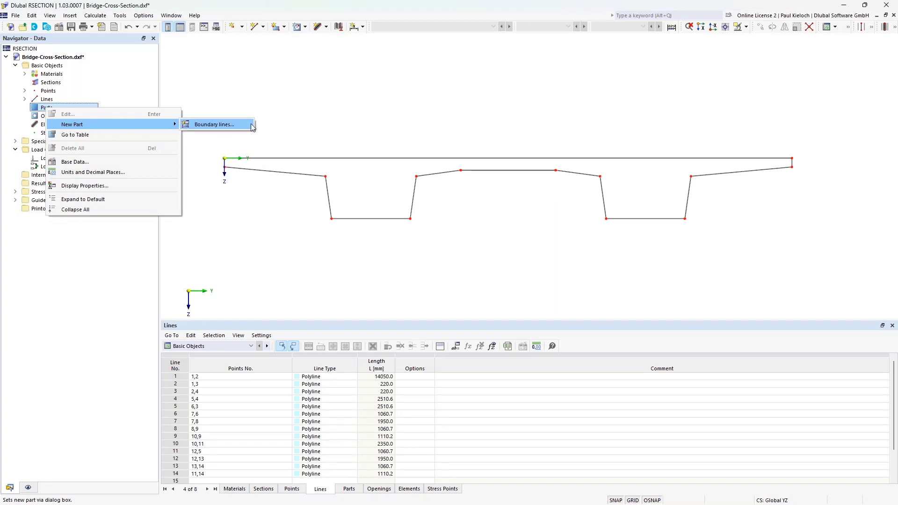
left_click(251, 126)
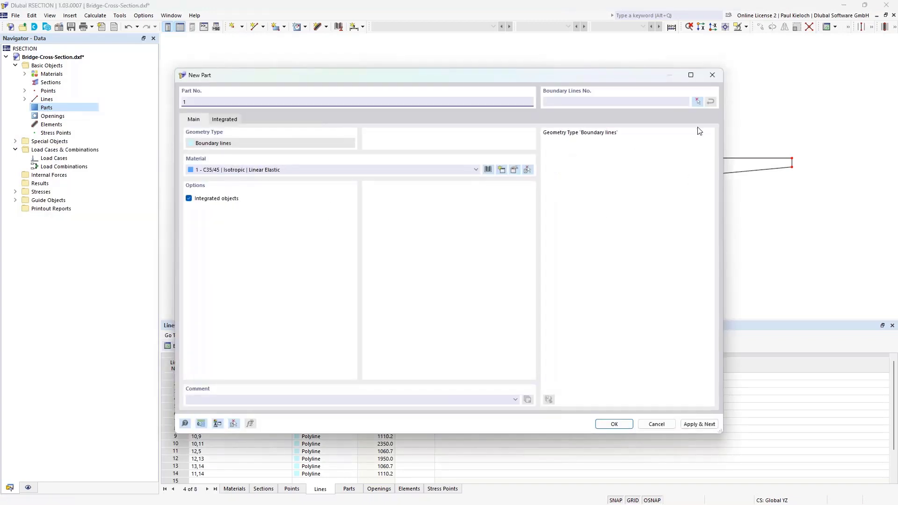
left_click(697, 102)
left_click_drag(219, 135, 846, 248)
left_click(139, 136)
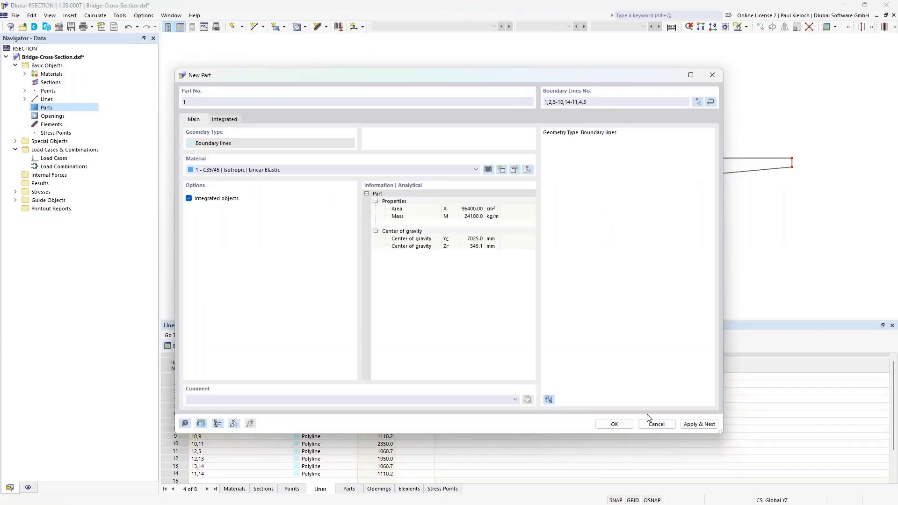
left_click(620, 423)
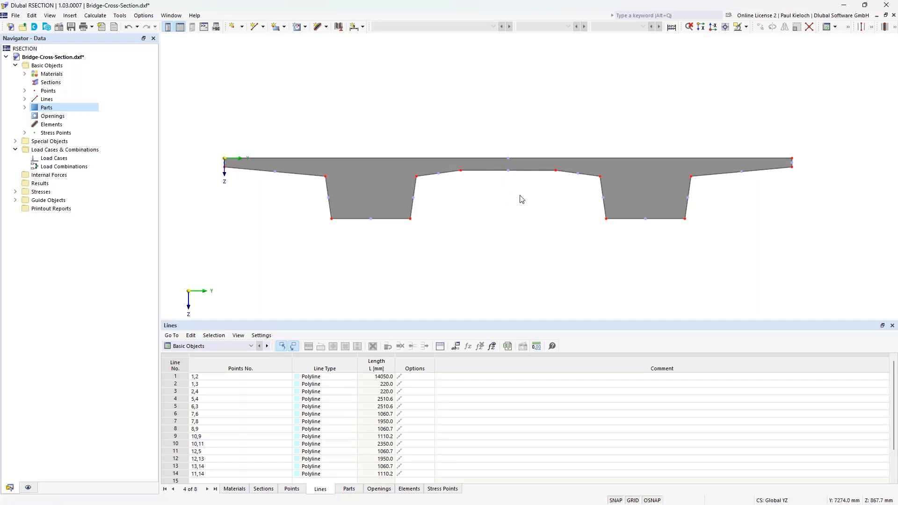
Save the bridge section model as RSECTION 2 in the 20230914_RSECTION Webinar_EN folder
left_click(17, 16)
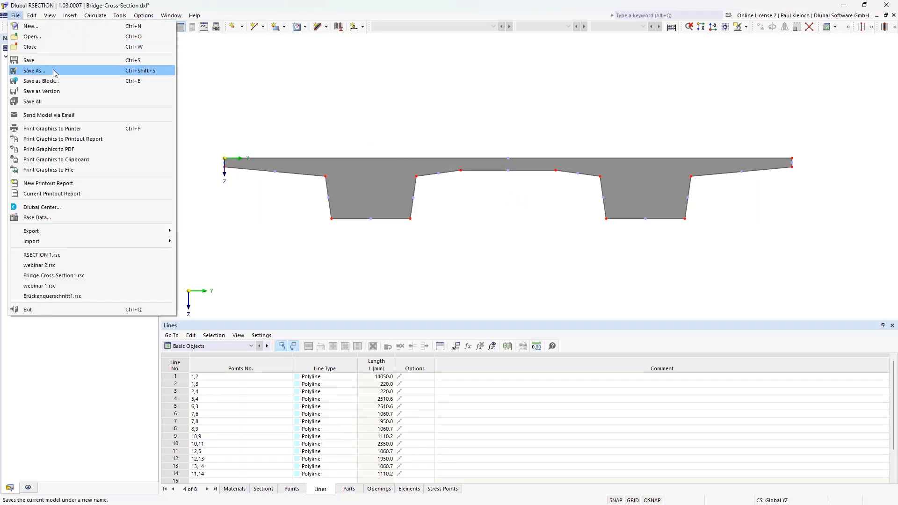
left_click(33, 64)
left_click(496, 335)
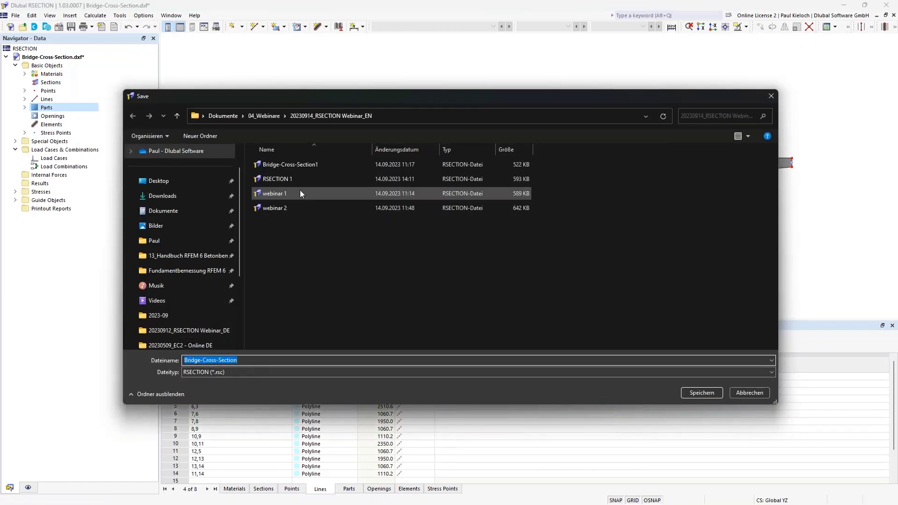
left_click(281, 179)
left_click(265, 359)
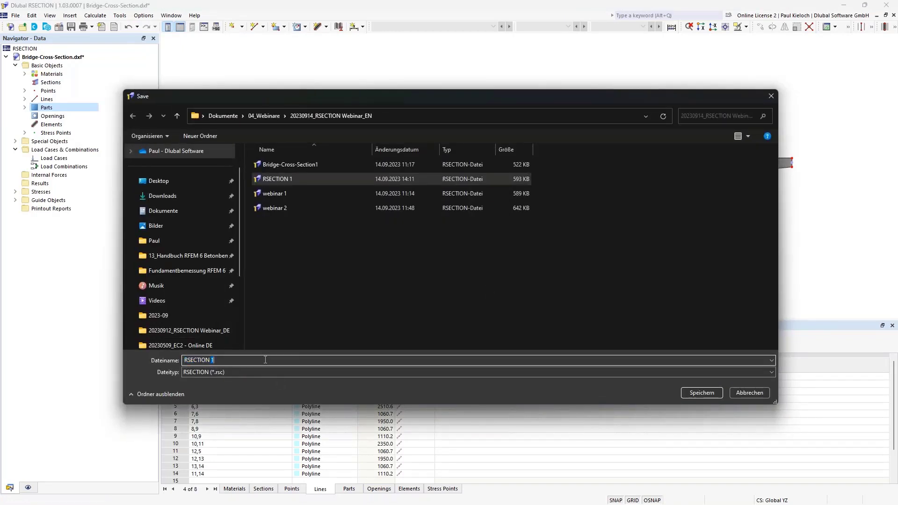
key("BackSpace")
type("2")
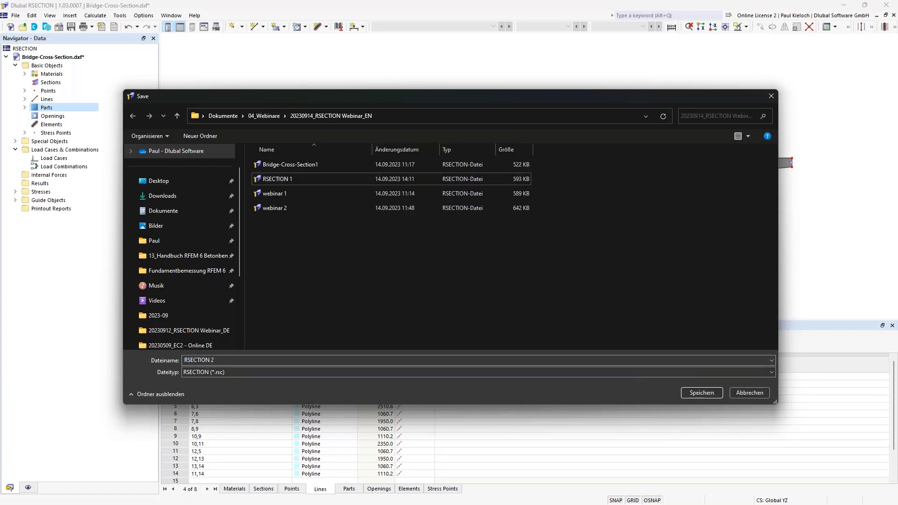
left_click(714, 392)
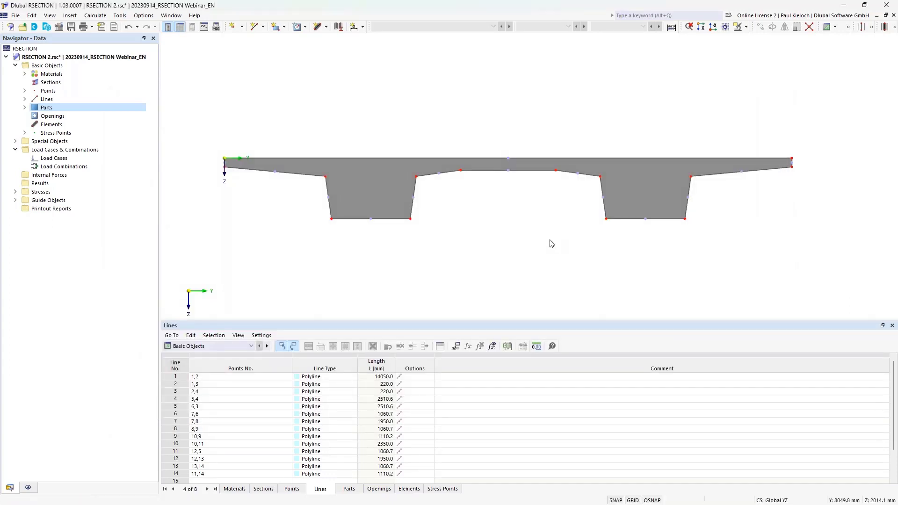
Activate concrete reinforcement in the model's base data and set the default concrete cover to 55 mm
right_click(89, 57)
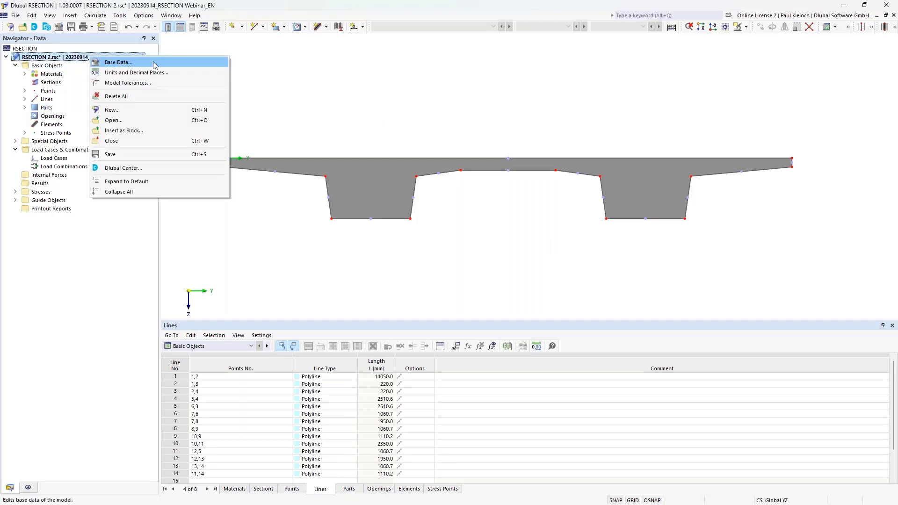
left_click(127, 66)
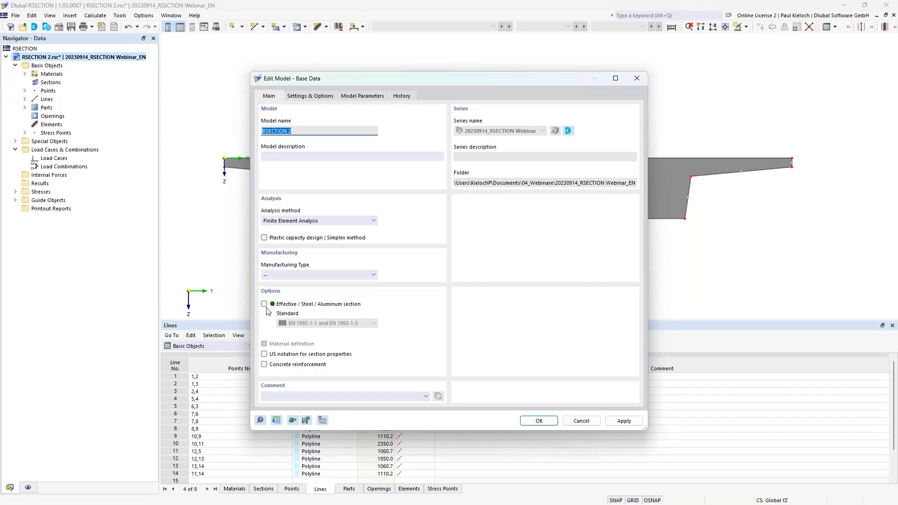
left_click(291, 365)
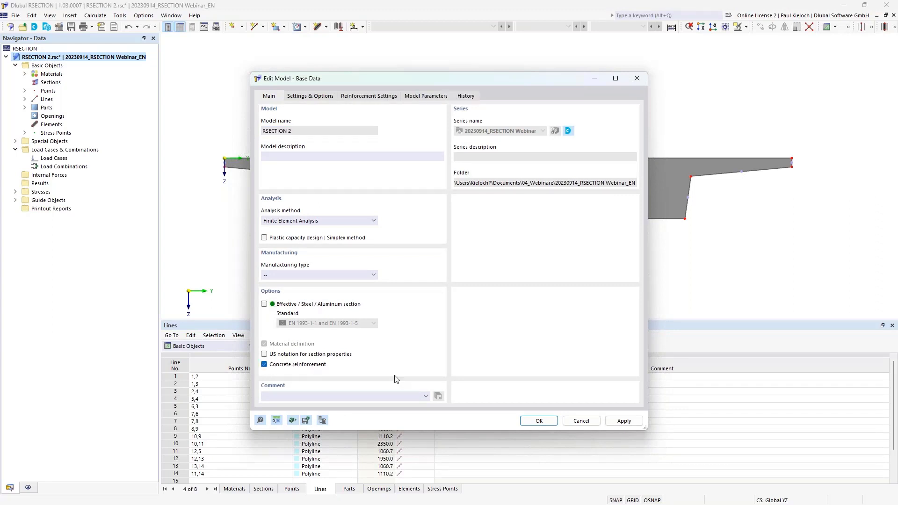
left_click(369, 96)
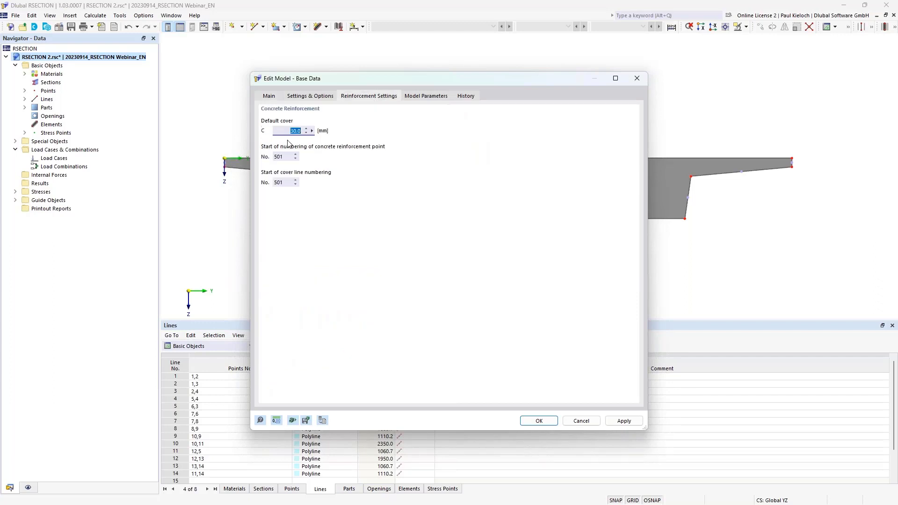
type("55")
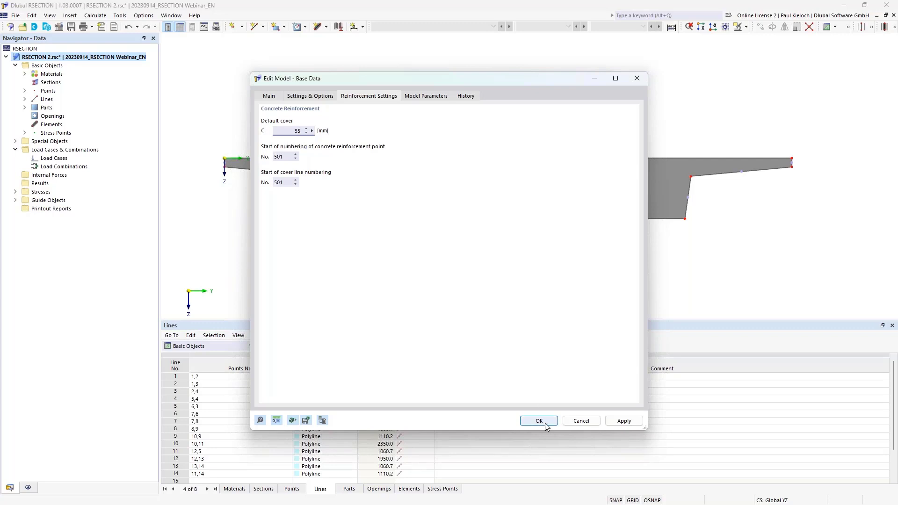
left_click(542, 422)
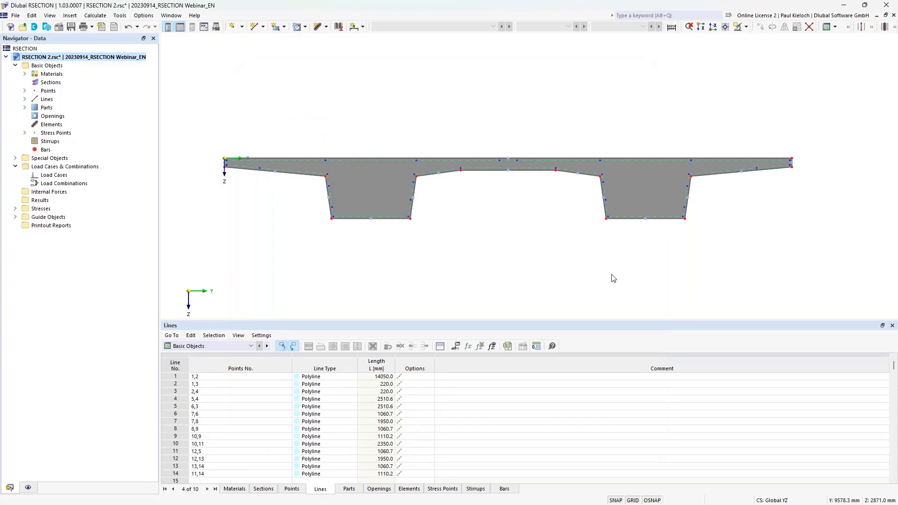
Save the bridge section model with its cover lines and close it
scroll(337, 184, "up", 5)
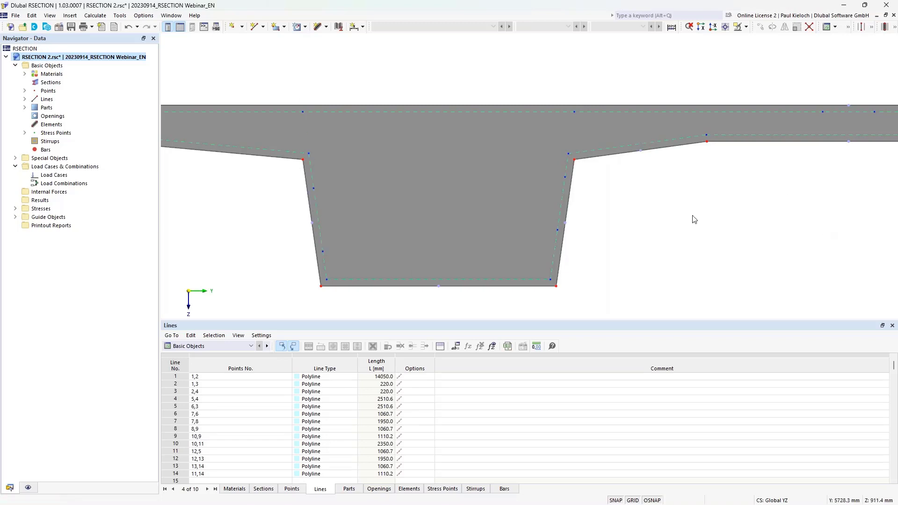
scroll(691, 217, "down", 1)
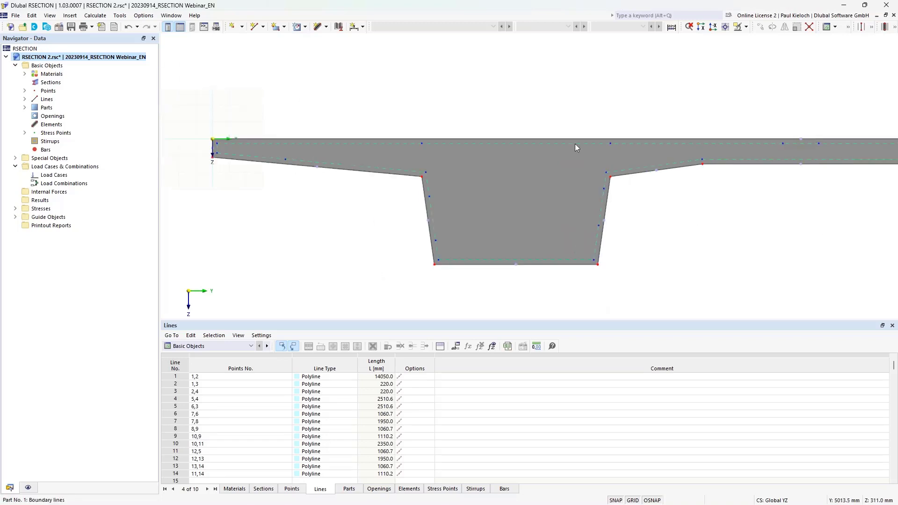
left_click(71, 29)
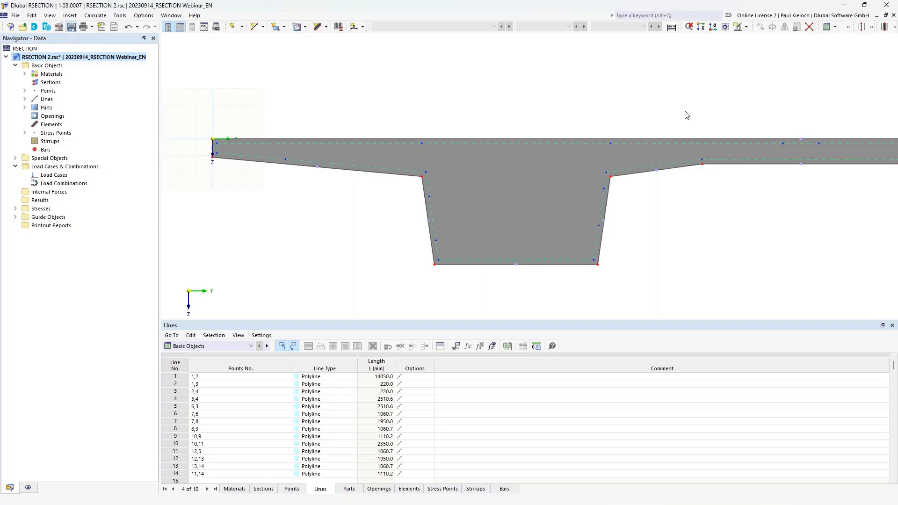
left_click(893, 15)
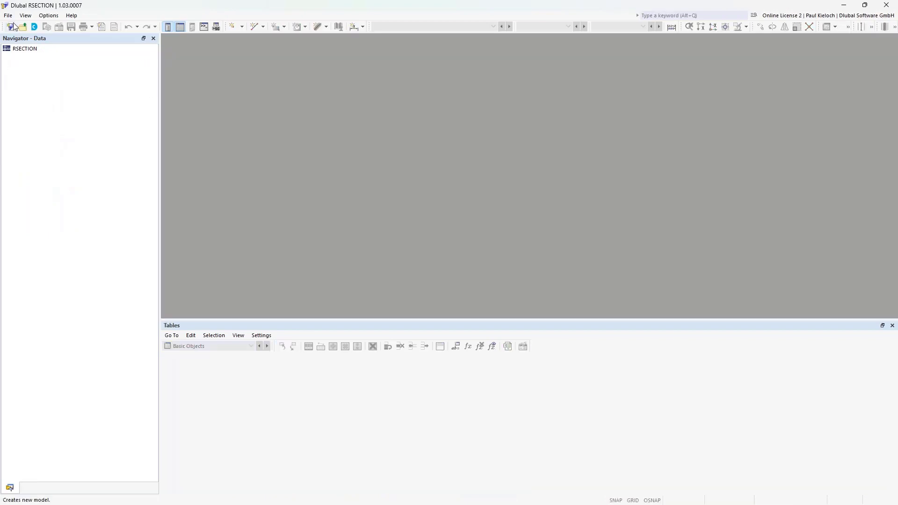
Create a new model named RSECTION 3 with concrete reinforcement activated
key("ctrl+n")
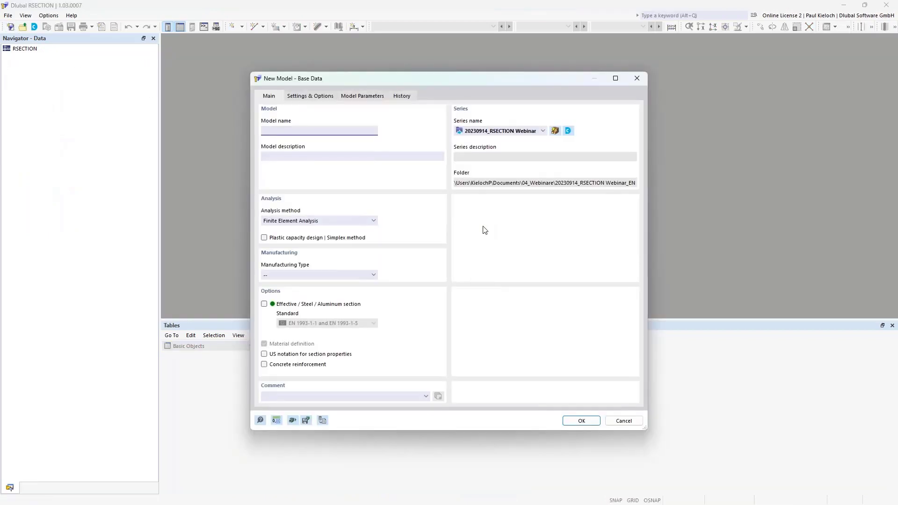
type("RSECTION 3")
left_click(264, 365)
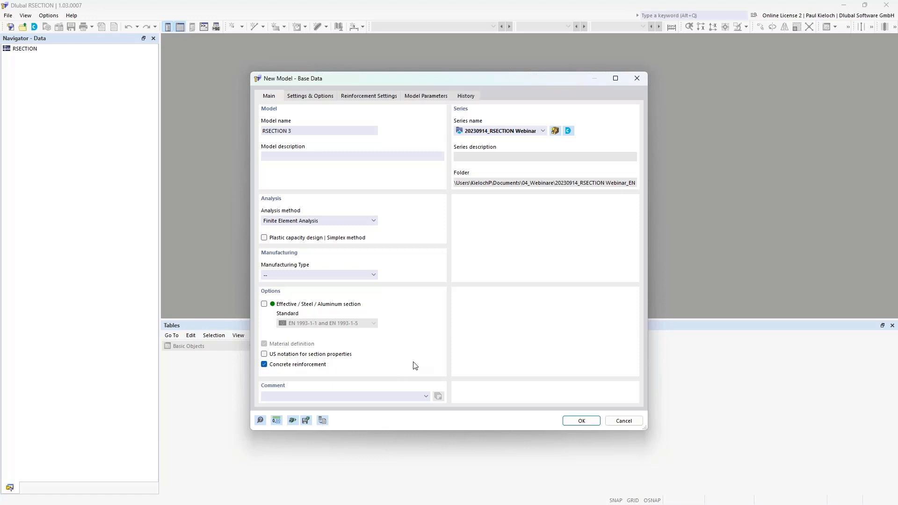
left_click(372, 96)
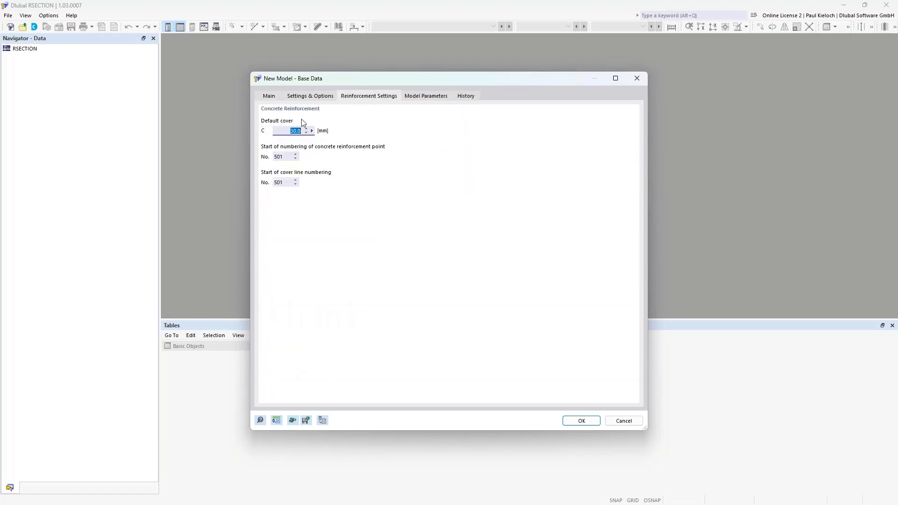
left_click(269, 97)
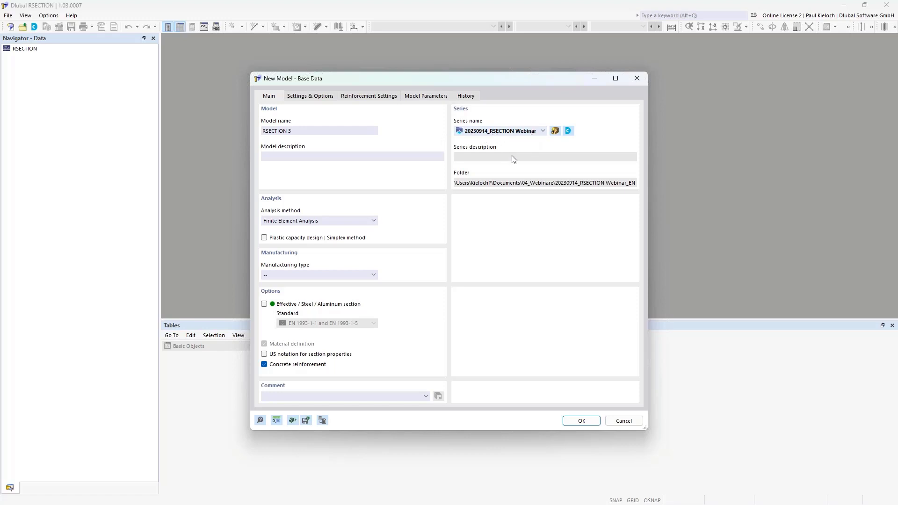
left_click(581, 420)
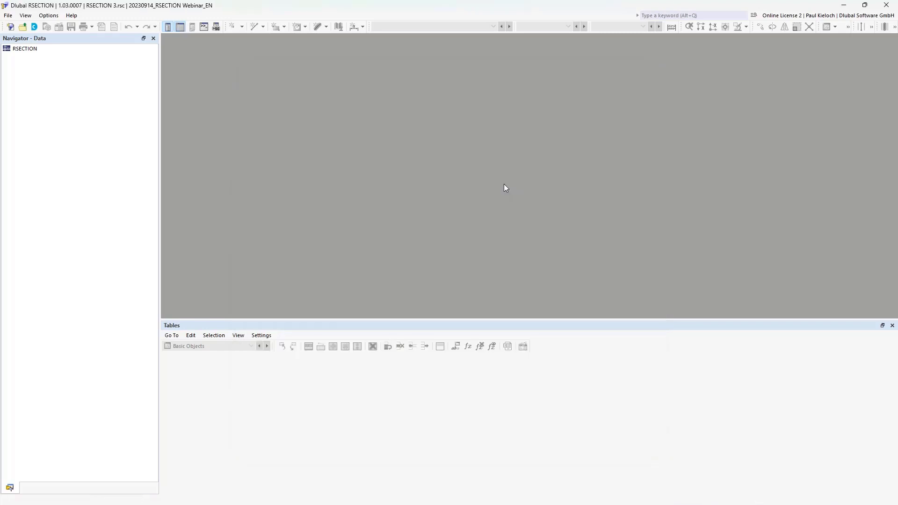
Start a new section and choose the massive double T-section with chamfered inner corners from the section library
scroll(528, 173, "up", 7)
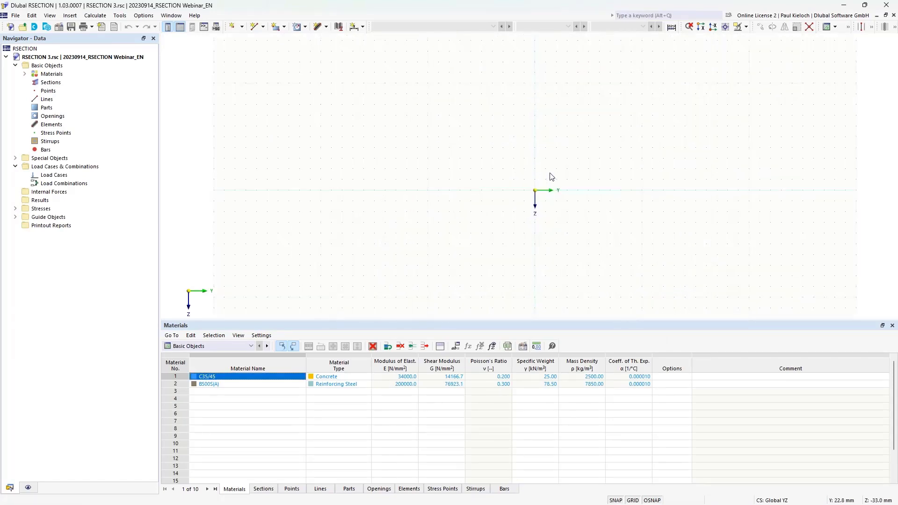
middle_click_drag(550, 172, 507, 177)
right_click(46, 82)
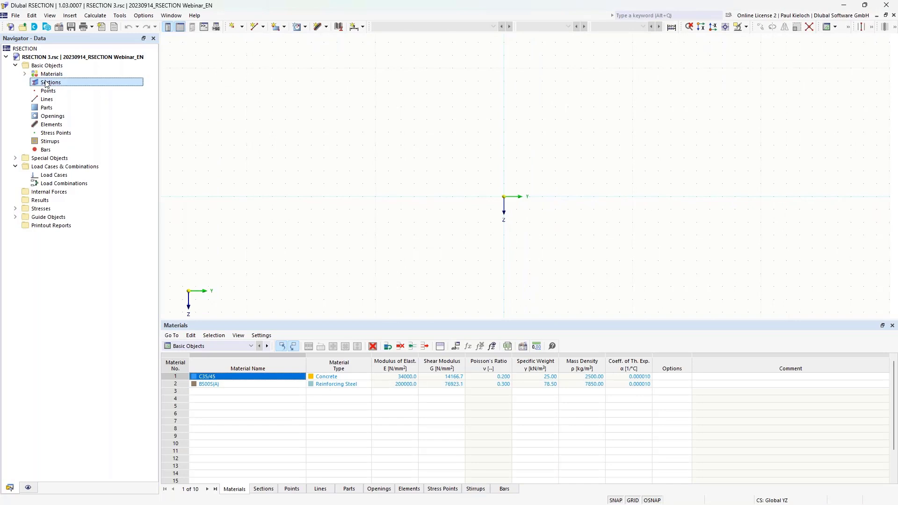
left_click(114, 99)
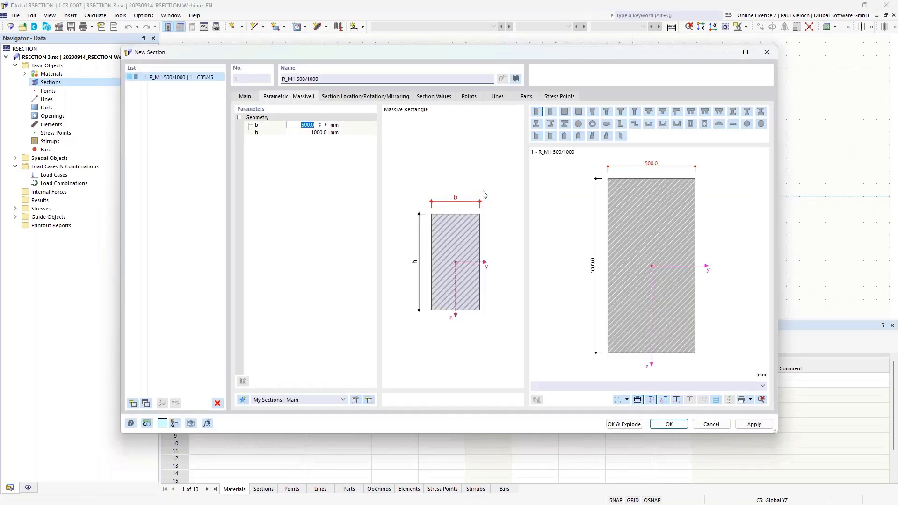
left_click(515, 80)
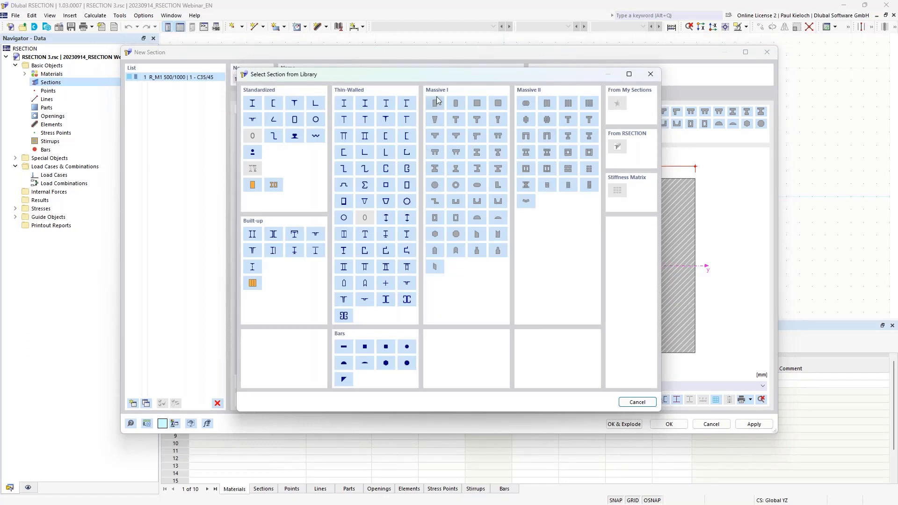
left_click(435, 154)
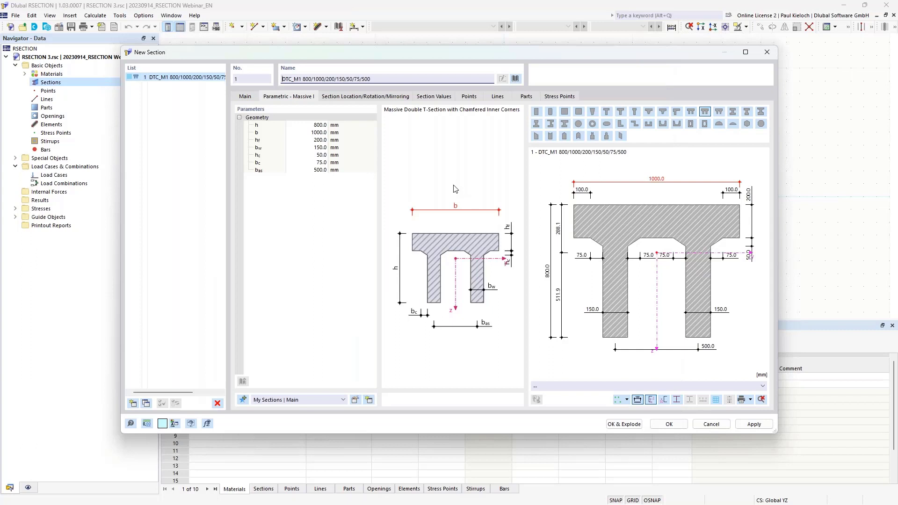
Define the double T-section with b 1200 mm, bw 200 mm, bc 50 mm and bas 600 mm, and add it to the model
left_click(319, 81)
key("Delete")
type("2")
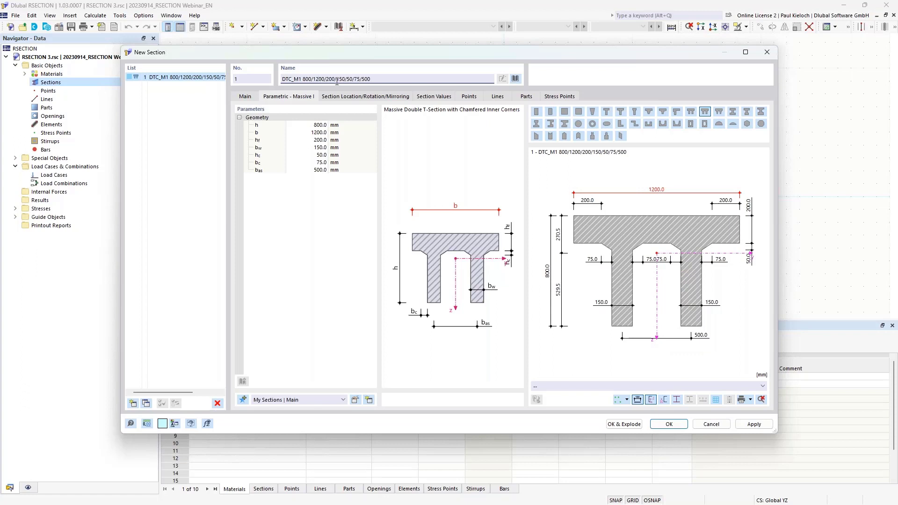
left_click_drag(336, 79, 343, 79)
type("20")
left_click_drag(354, 78, 360, 79)
type("50")
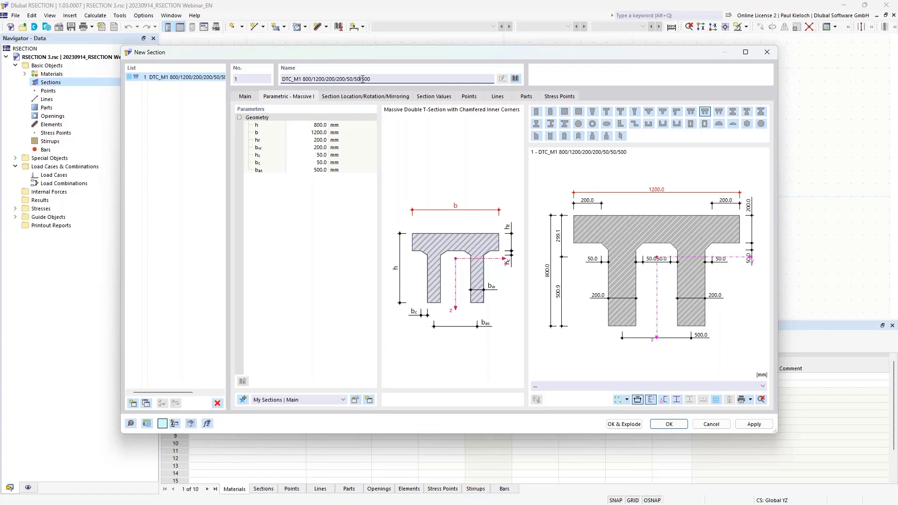
left_click_drag(361, 79, 410, 82)
type("600")
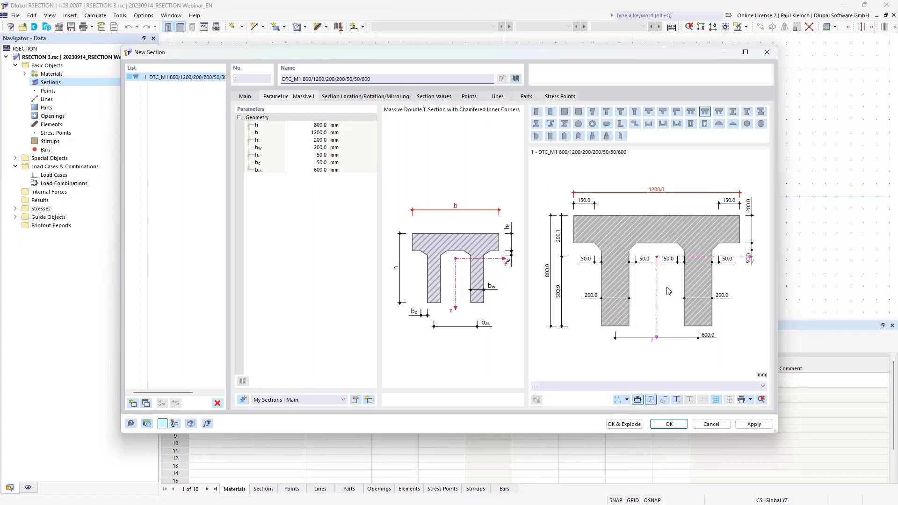
left_click(674, 429)
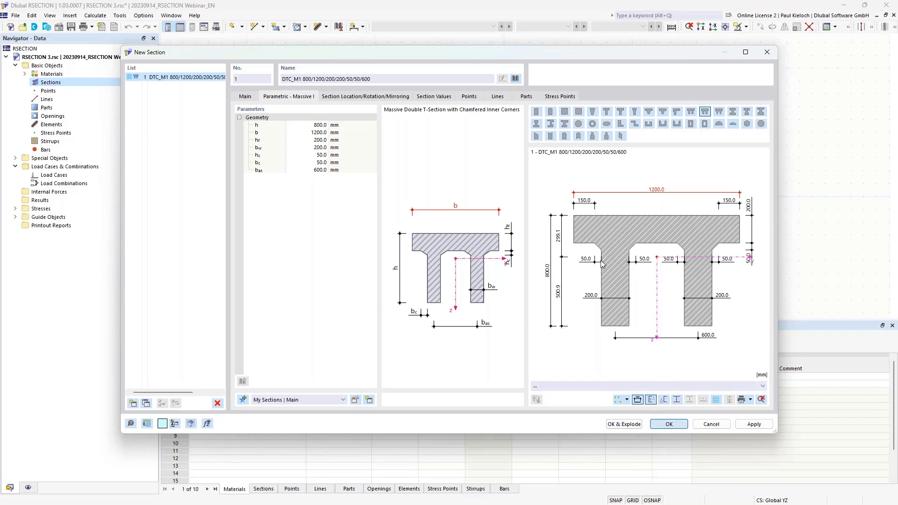
Start a new stirrup in reinforcing steel B500S(A) with a stirrup diameter of 10 mm
scroll(502, 210, "down", 4)
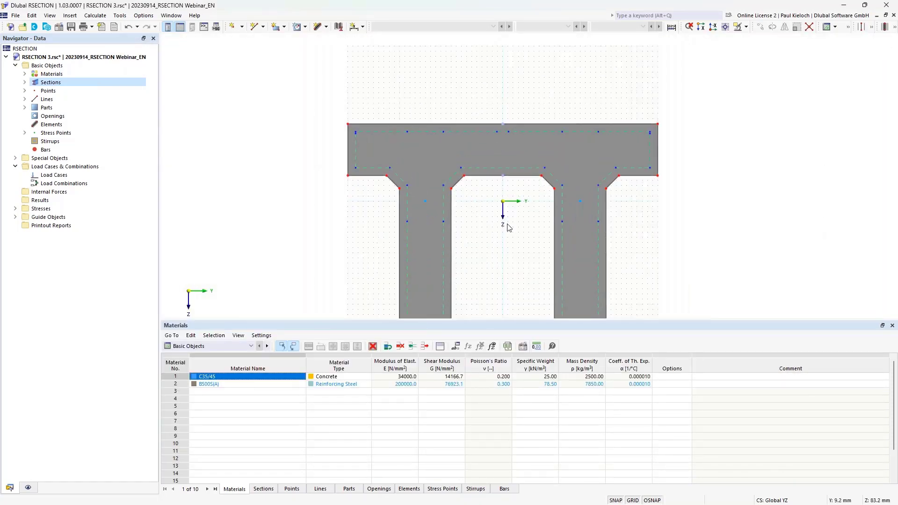
middle_click_drag(509, 223, 497, 181)
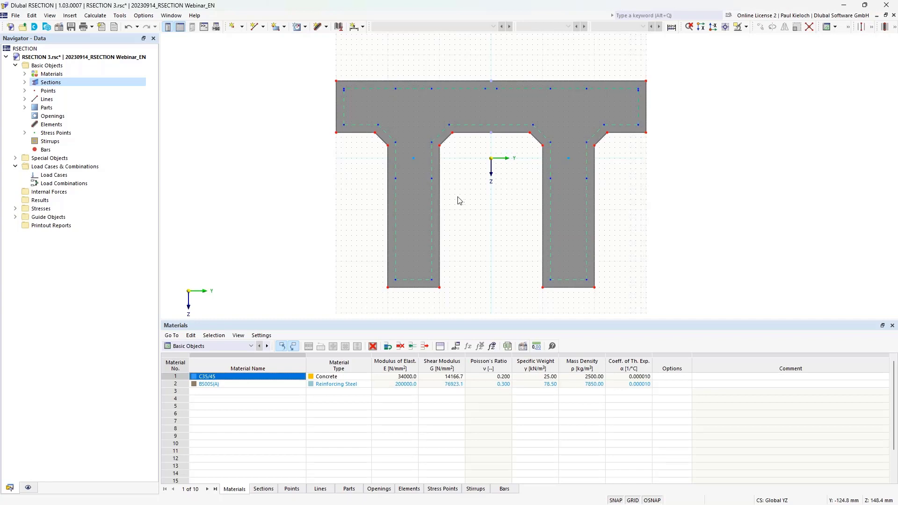
left_click(25, 74)
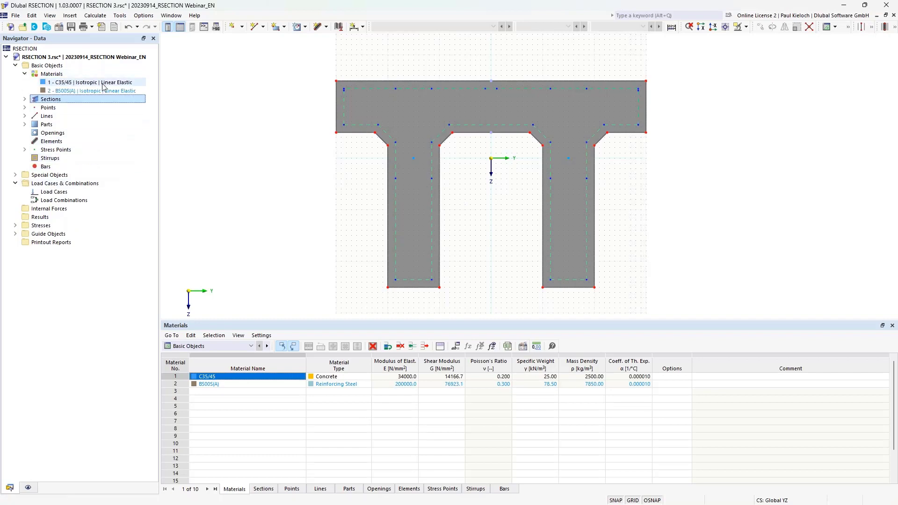
left_click(141, 91)
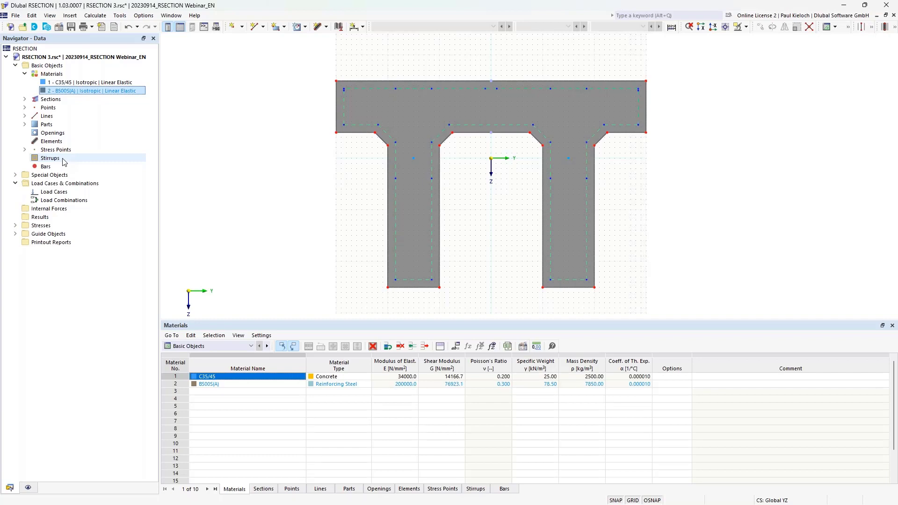
right_click(62, 159)
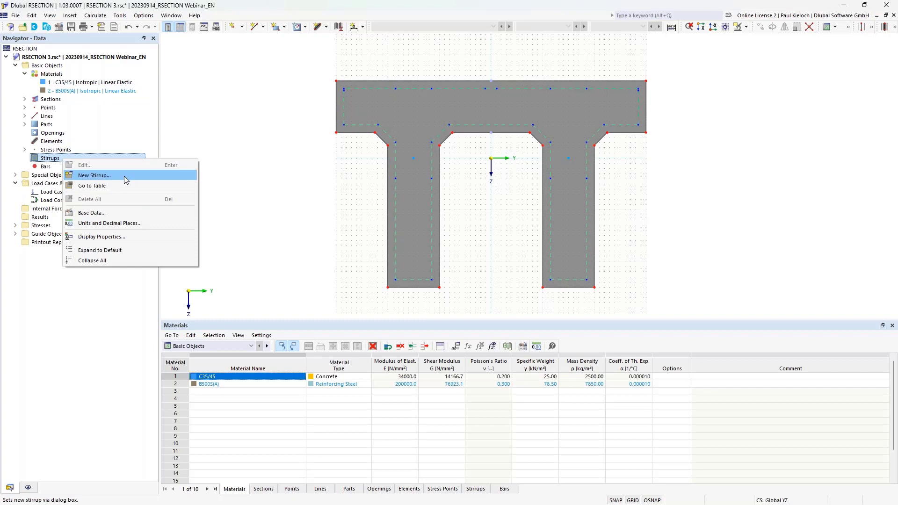
left_click(117, 175)
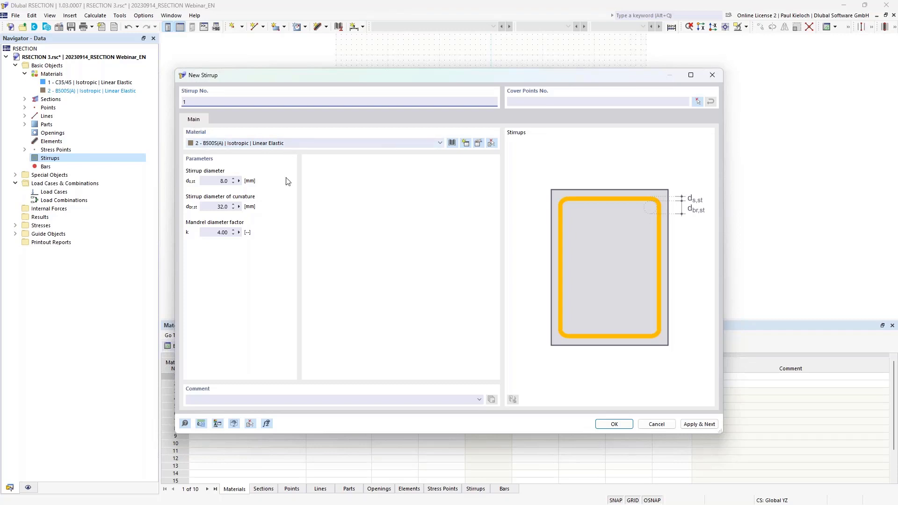
left_click(221, 181)
type("10")
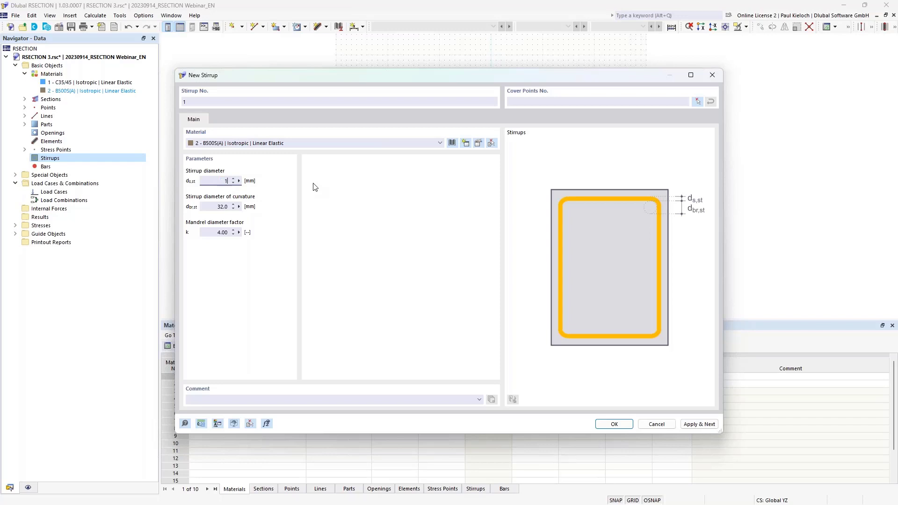
left_click(211, 207)
Assign the four outer cover points of the flange as a closed loop and create the flange stirrup
left_click(698, 101)
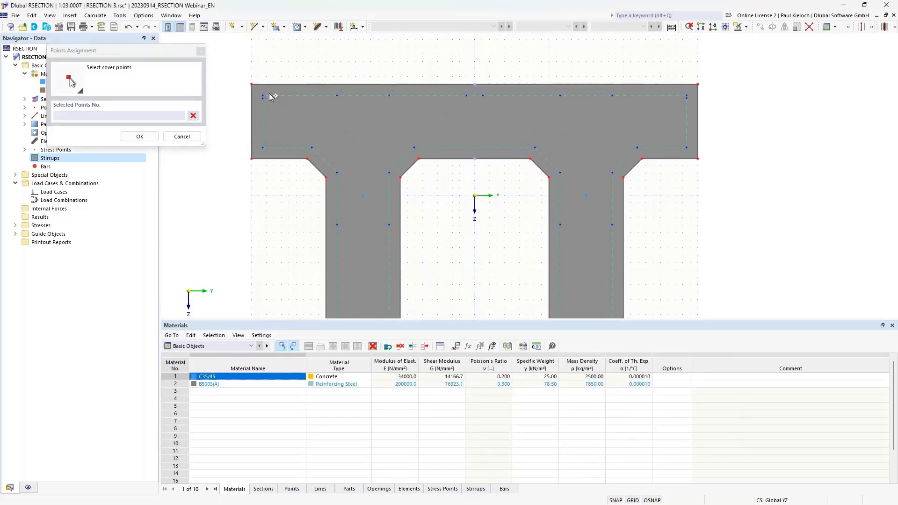
left_click(262, 95)
left_click(687, 95)
left_click(686, 147)
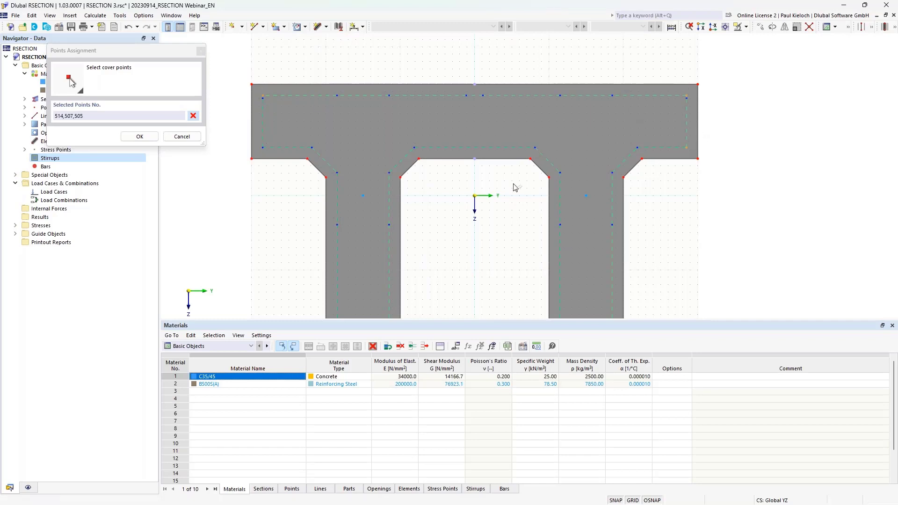
left_click(262, 147)
left_click(262, 98)
left_click(140, 137)
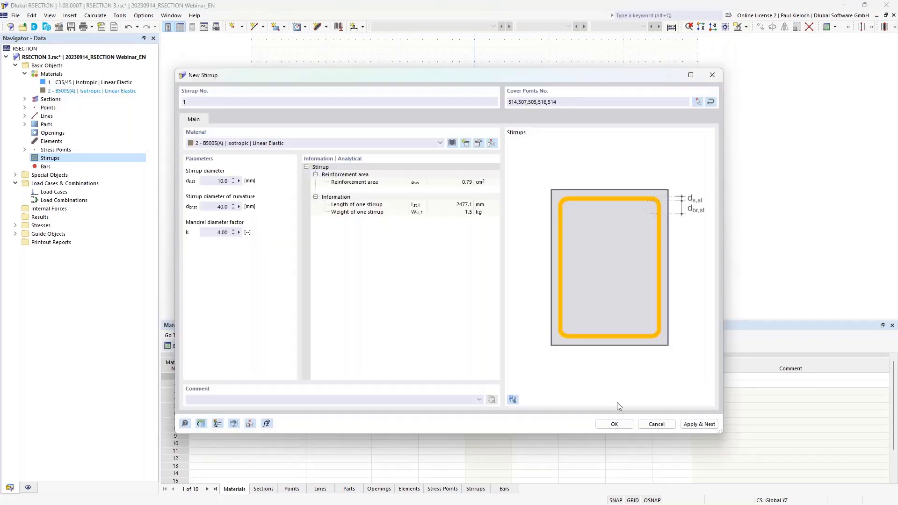
left_click(624, 424)
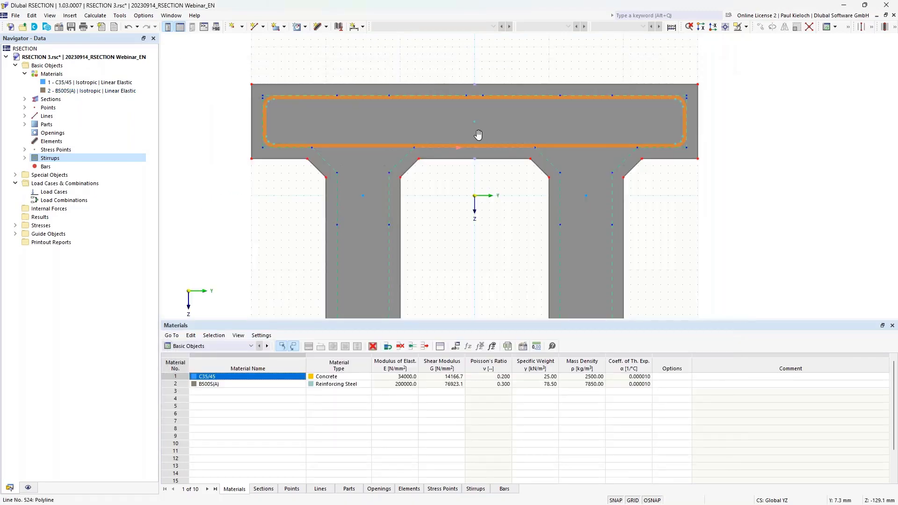
Add a second 10 mm stirrup looping from the flange's upper cover points to the lower cover points of the left web
middle_click_drag(478, 135, 475, 68)
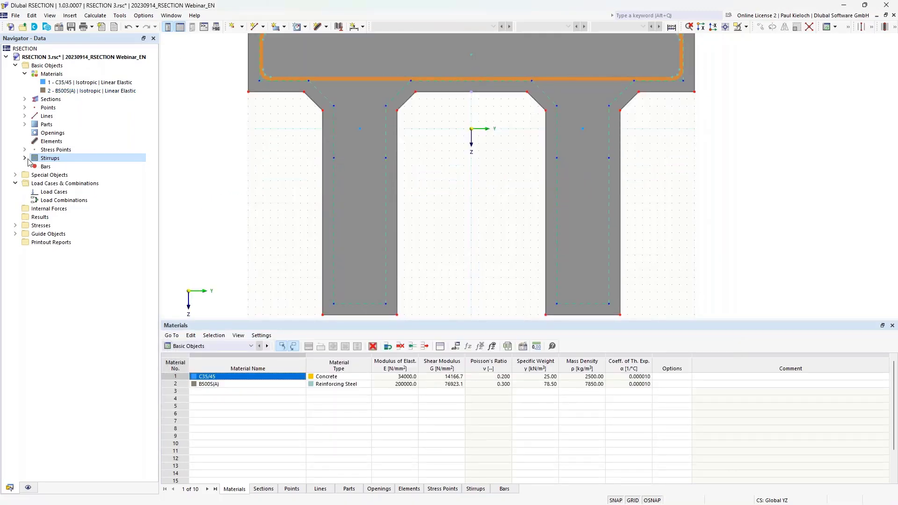
left_click(25, 159)
scroll(302, 146, "down", 2)
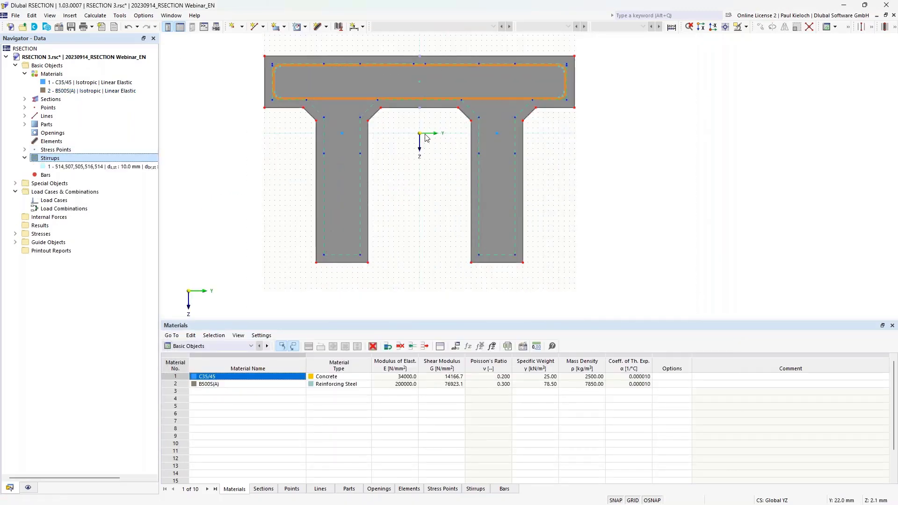
right_click(92, 159)
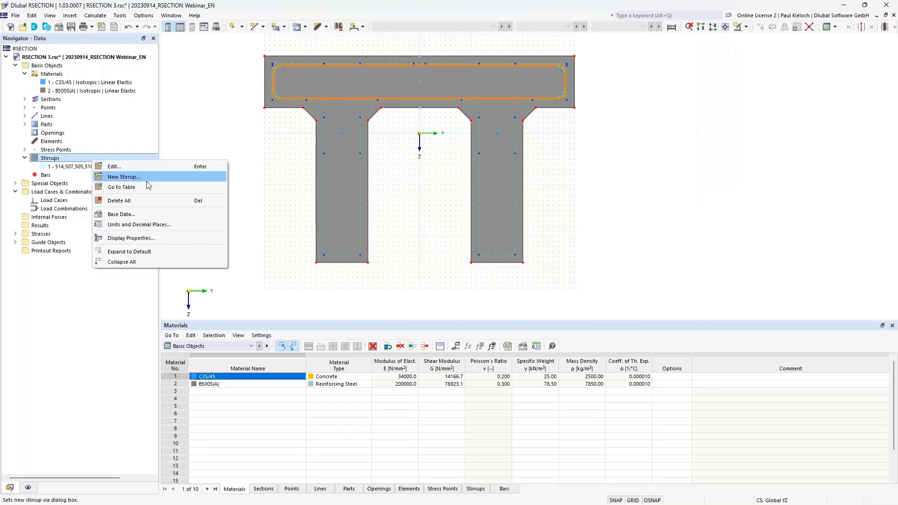
left_click(153, 177)
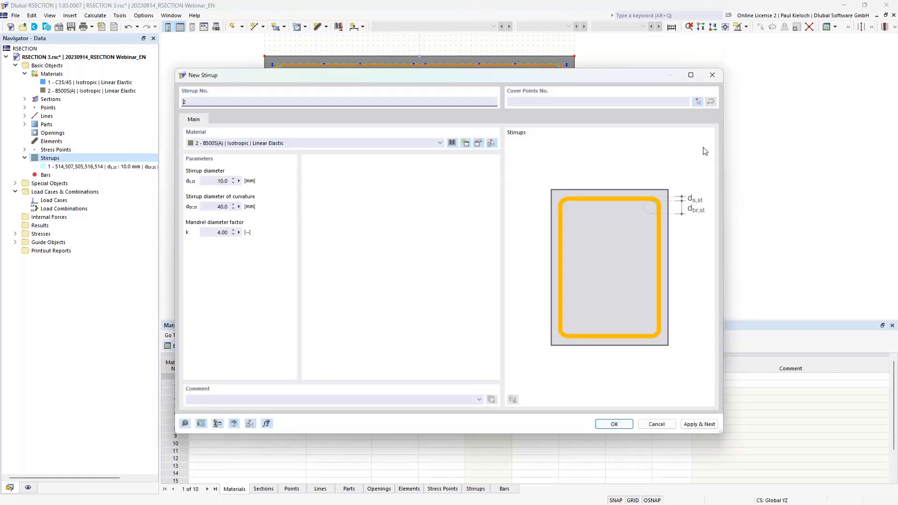
left_click(697, 102)
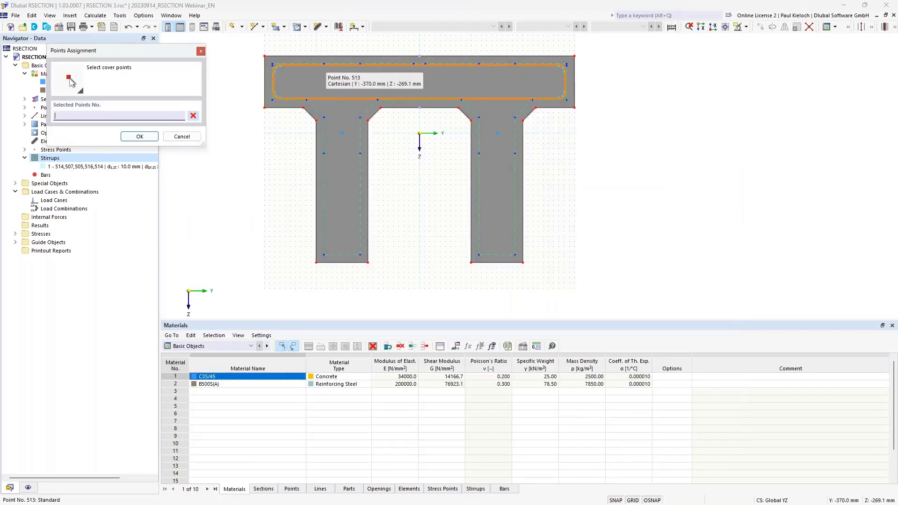
left_click(360, 64)
left_click(360, 255)
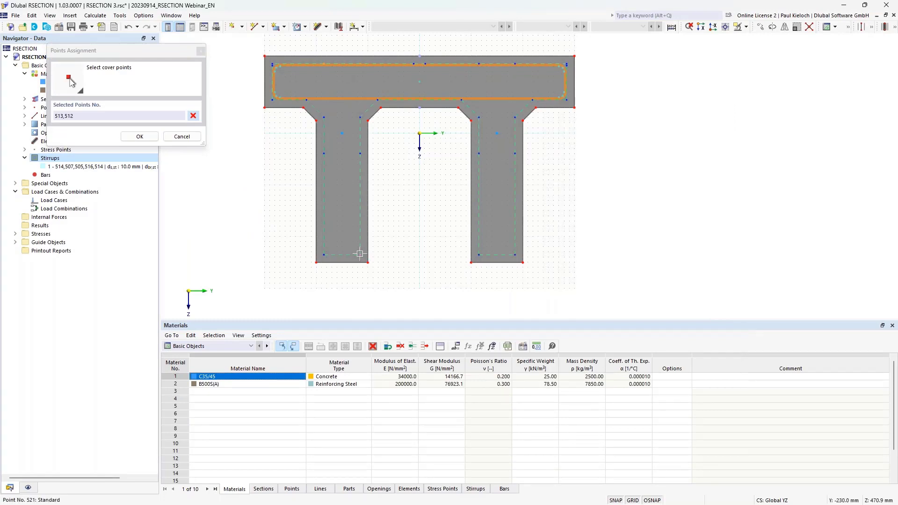
left_click(324, 255)
left_click(323, 117)
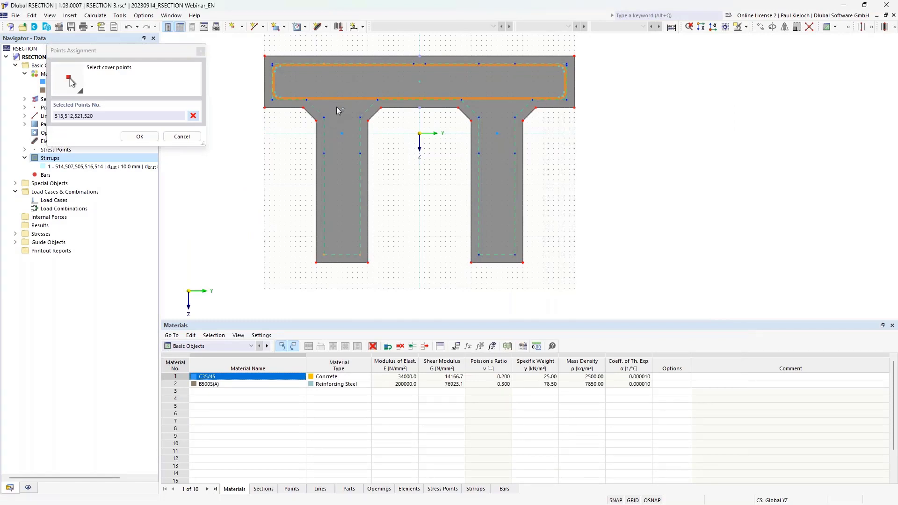
left_click(324, 63)
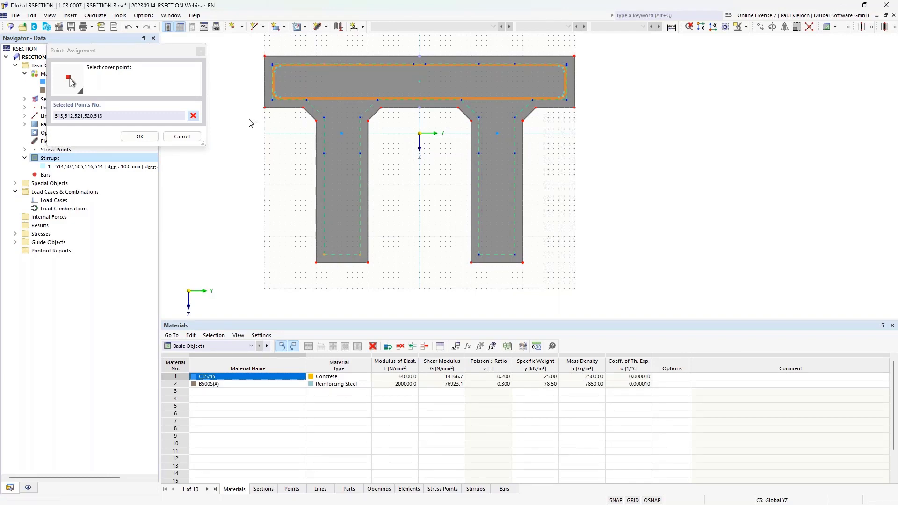
left_click(139, 136)
left_click(620, 425)
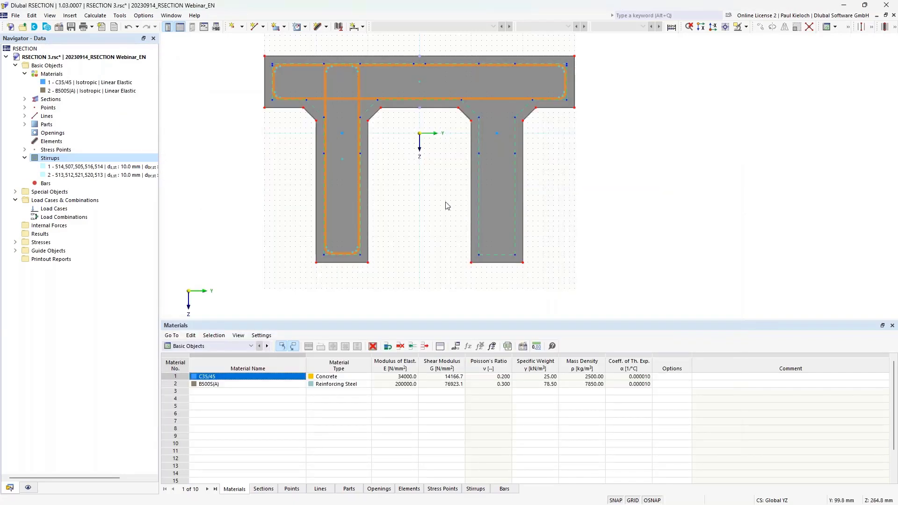
Add a third 10 mm stirrup around the four corner cover points of the right web and save the model
right_click(95, 159)
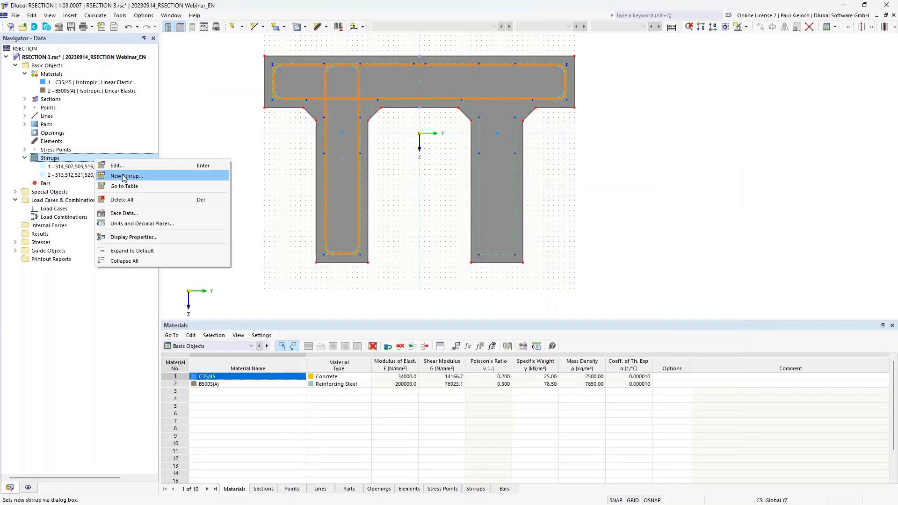
left_click(121, 174)
left_click(697, 102)
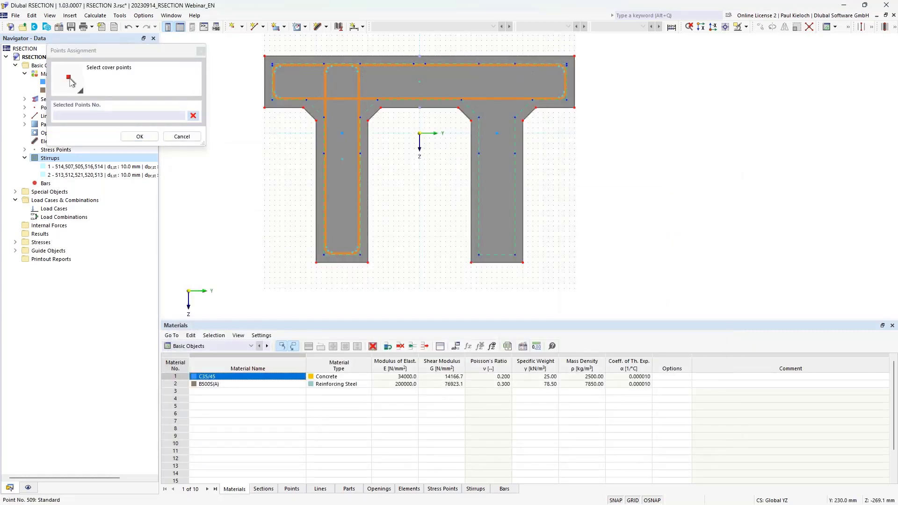
left_click(479, 64)
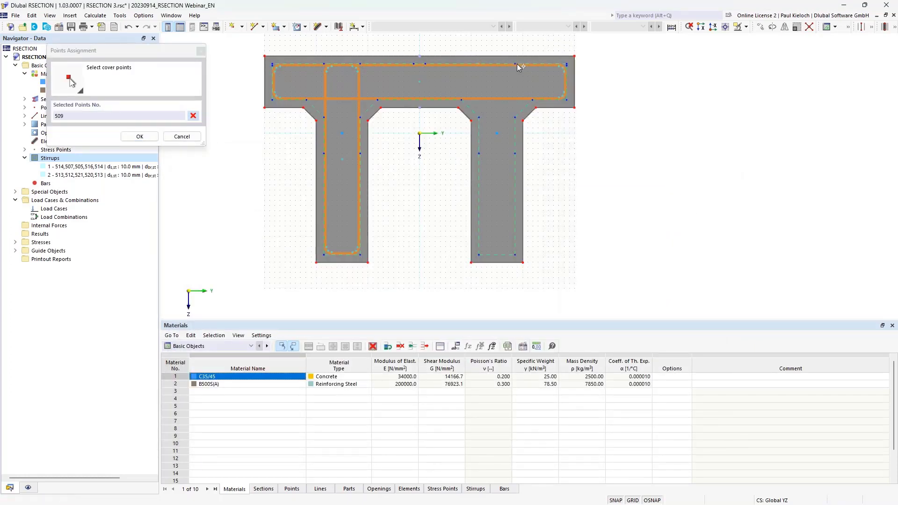
left_click(514, 64)
left_click(515, 255)
left_click(478, 255)
left_click(479, 64)
left_click(139, 136)
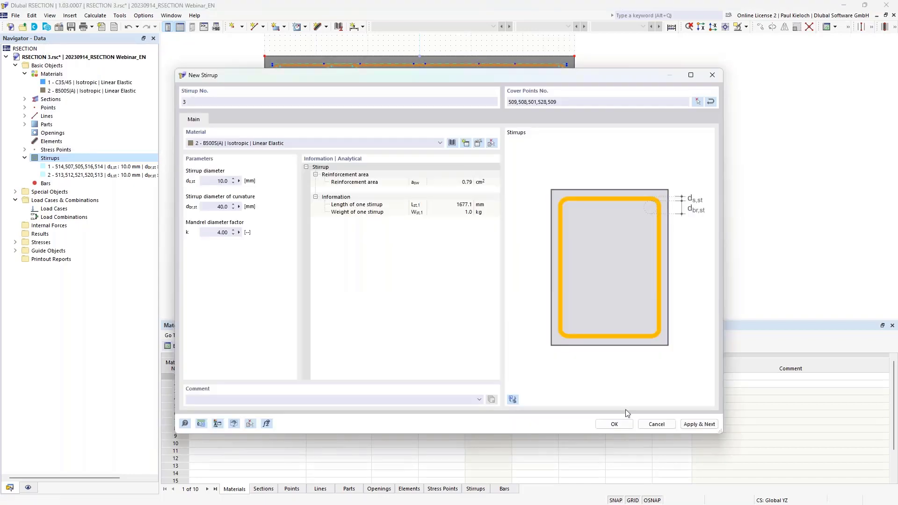
left_click(625, 424)
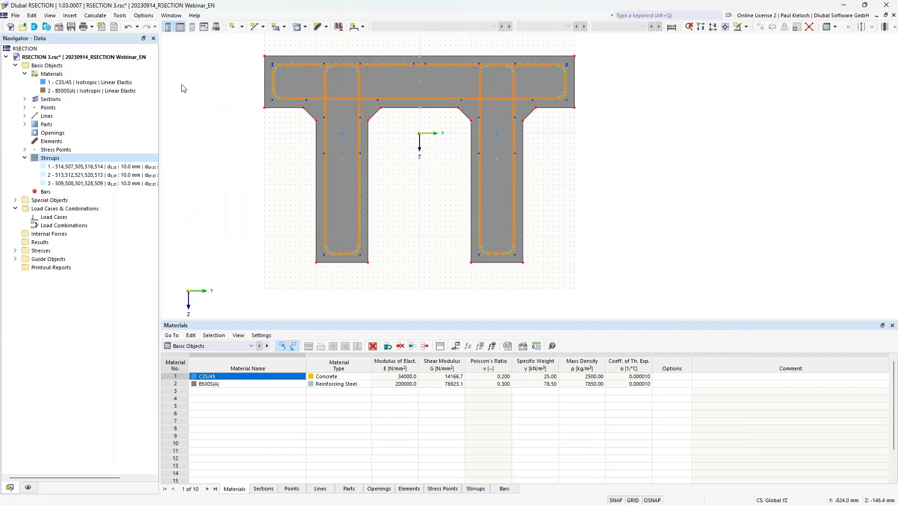
left_click(71, 27)
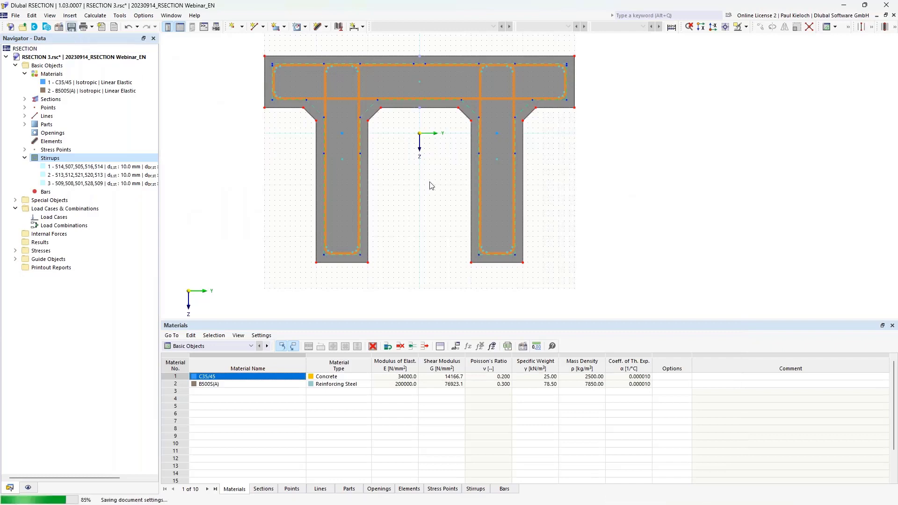
Start a new reinforcing bar with the definition type Single | Point
scroll(423, 176, "up", 3)
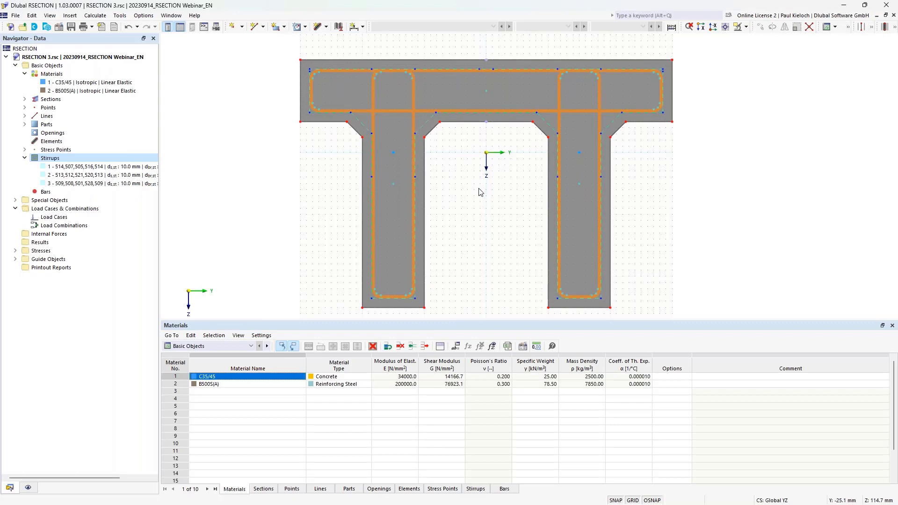
left_click(51, 193)
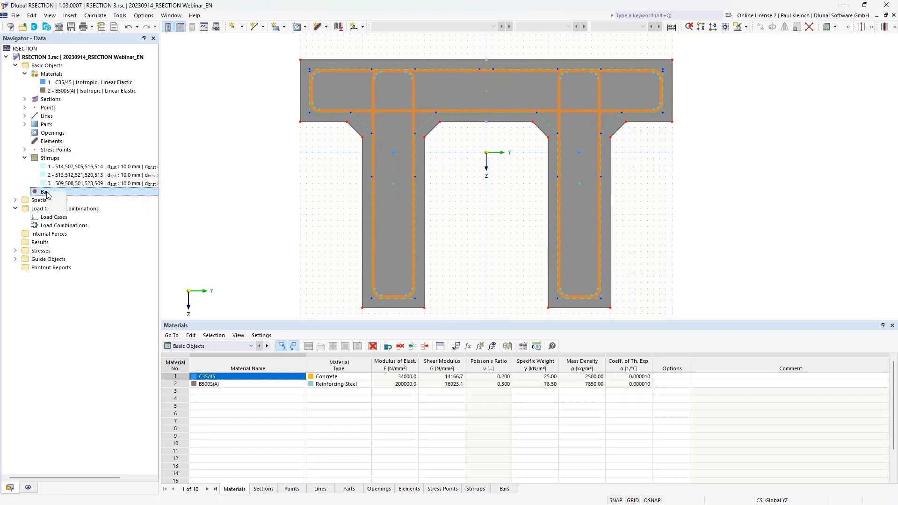
right_click(48, 193)
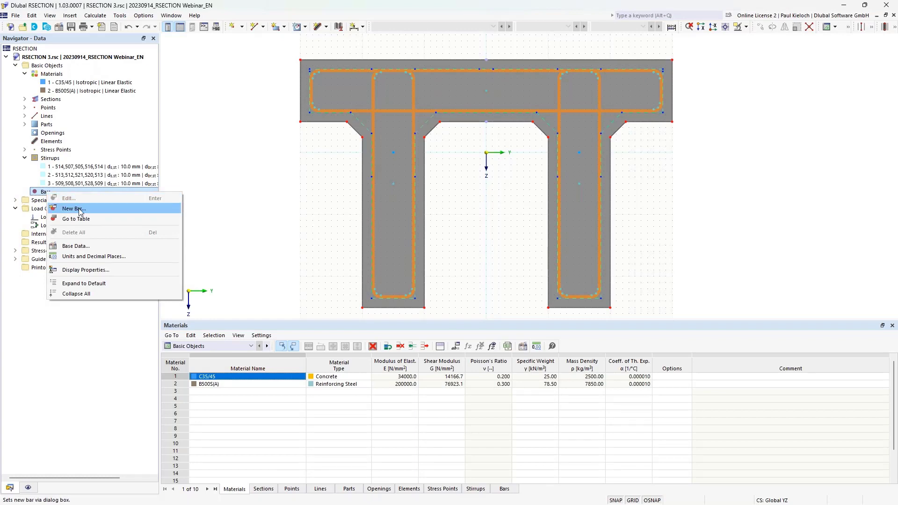
left_click(80, 210)
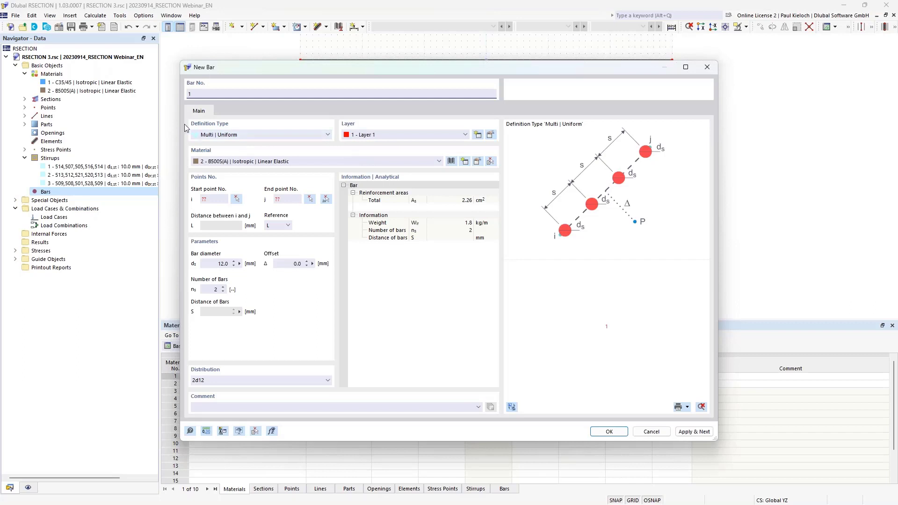
left_click(268, 135)
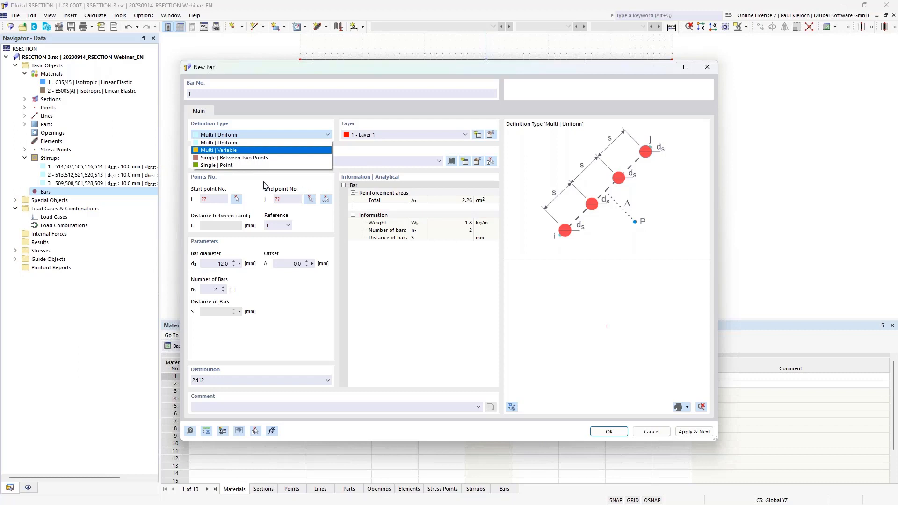
left_click(230, 166)
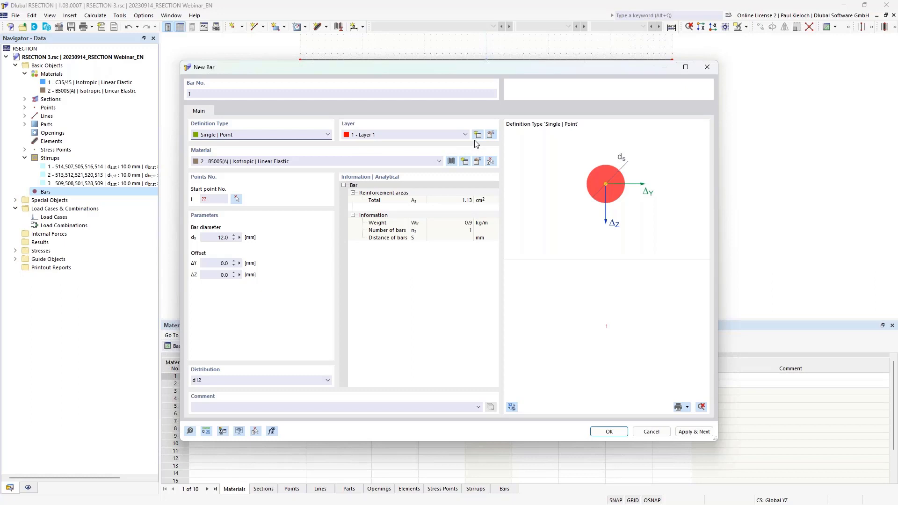
Rename the existing reinforcement Layer 1 as "top" and add a second layer named "bottom"
left_click(490, 135)
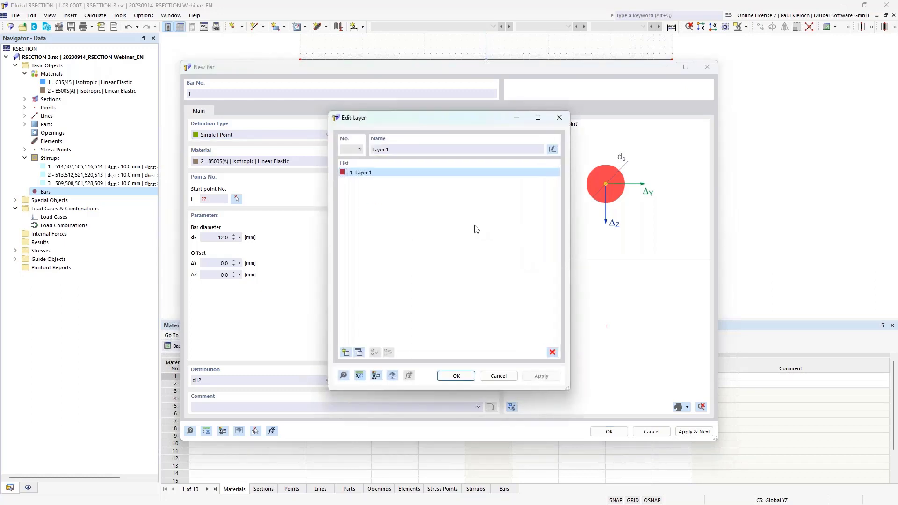
left_click_drag(406, 150, 369, 150)
type("top")
left_click(345, 352)
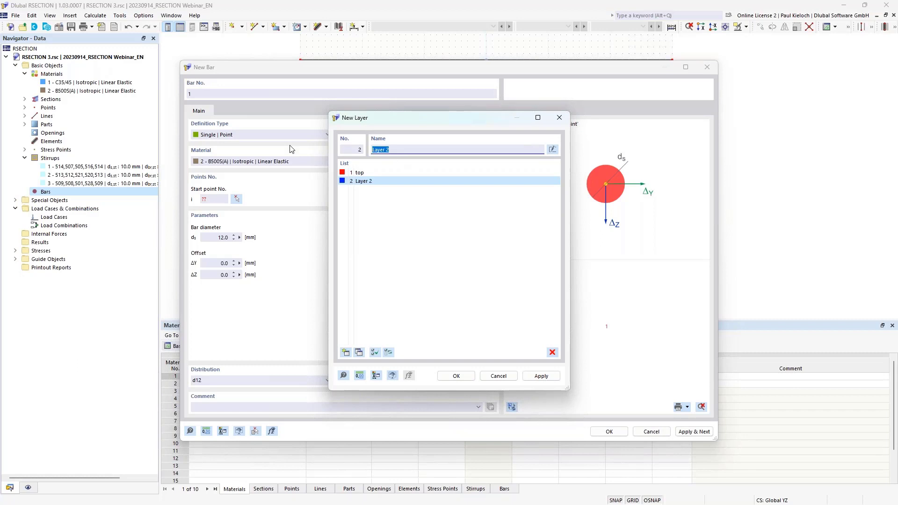
type("bottom")
Add two more reinforcement layers named "bottom - additional" and "on sides" and confirm the layer list
left_click(345, 352)
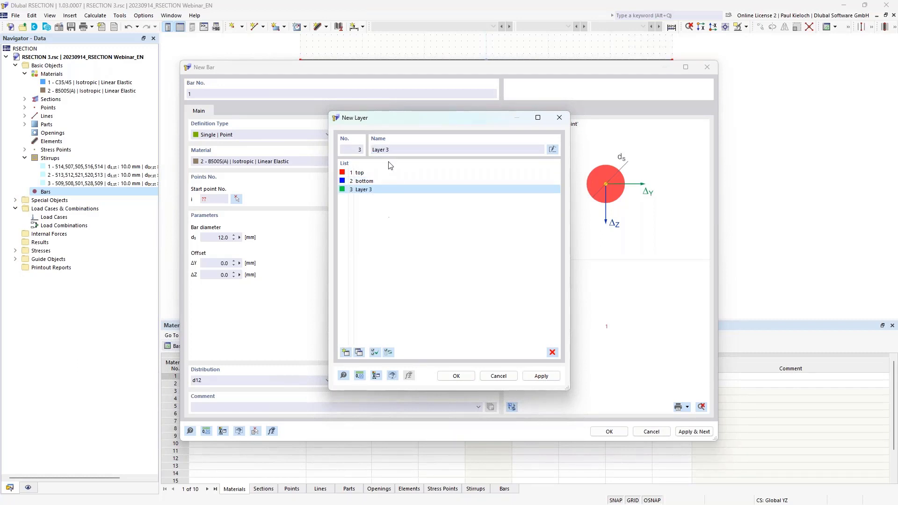
left_click(393, 149)
type("bottom - additional")
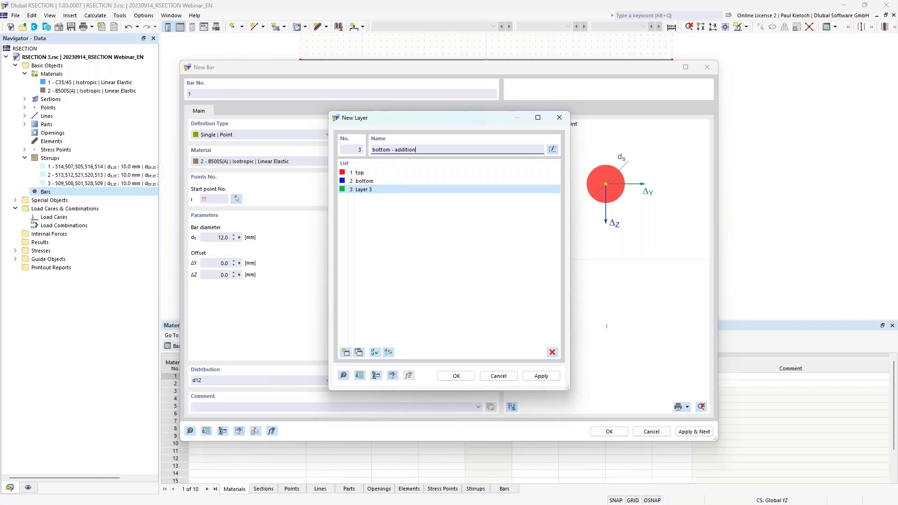
left_click(345, 352)
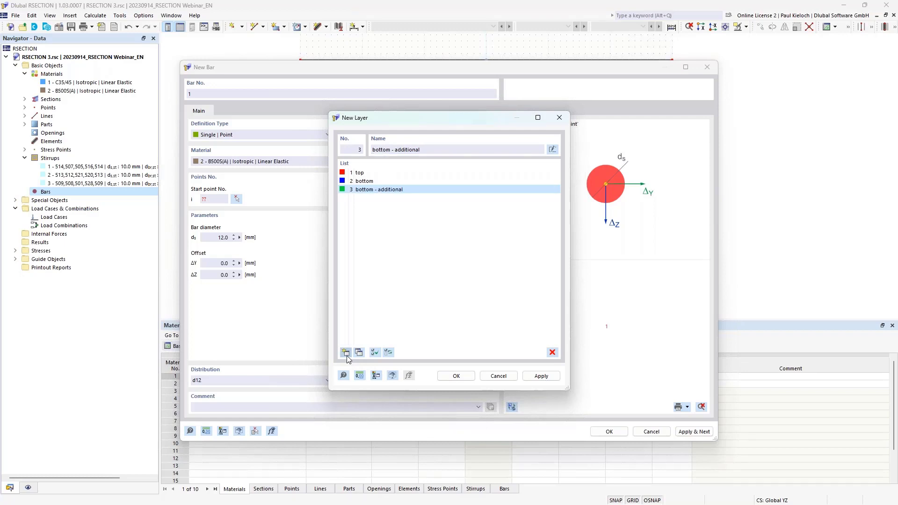
left_click(402, 150)
type("on sides")
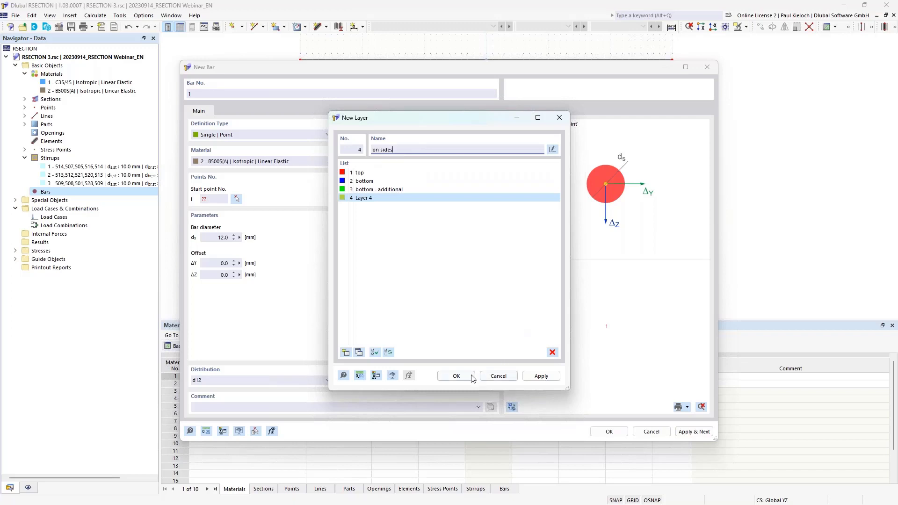
left_click(457, 375)
Place a single 12 mm bar of layer "top" at the flange stirrup's upper-left corner point 532
left_click(392, 136)
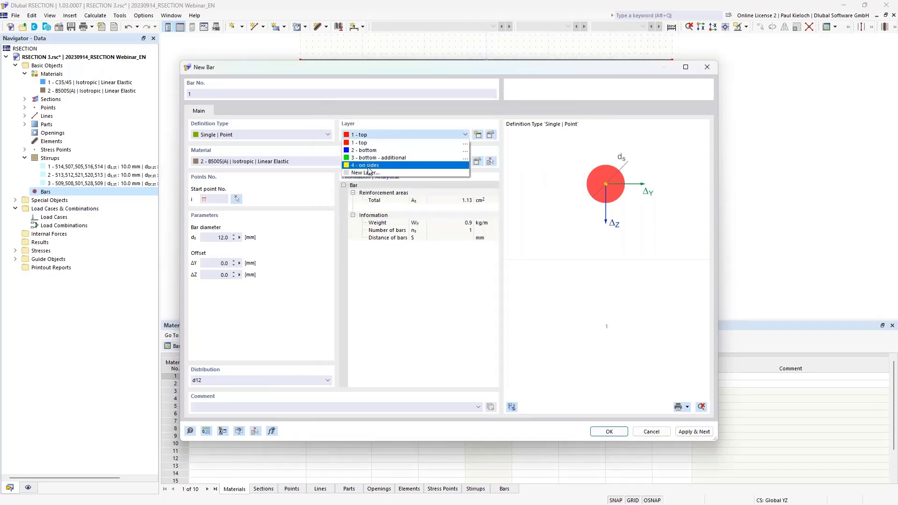
left_click(365, 142)
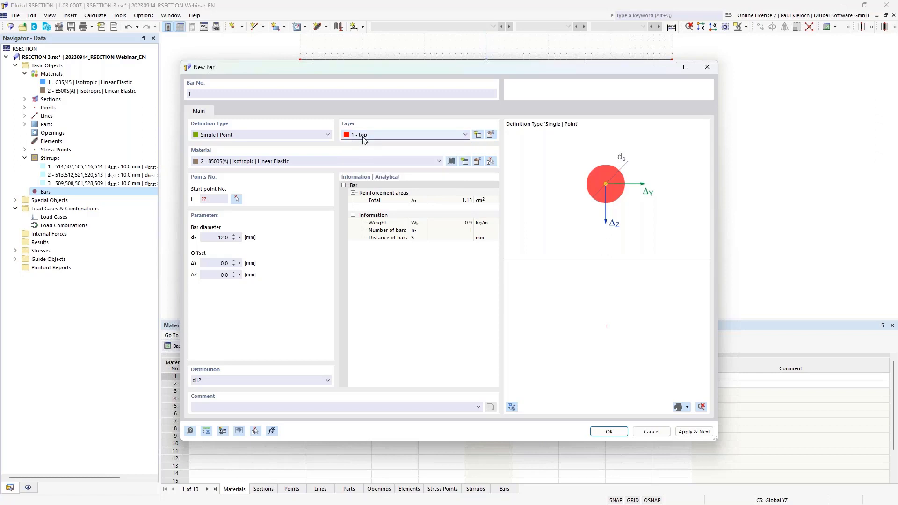
left_click(236, 200)
scroll(316, 95, "up", 3)
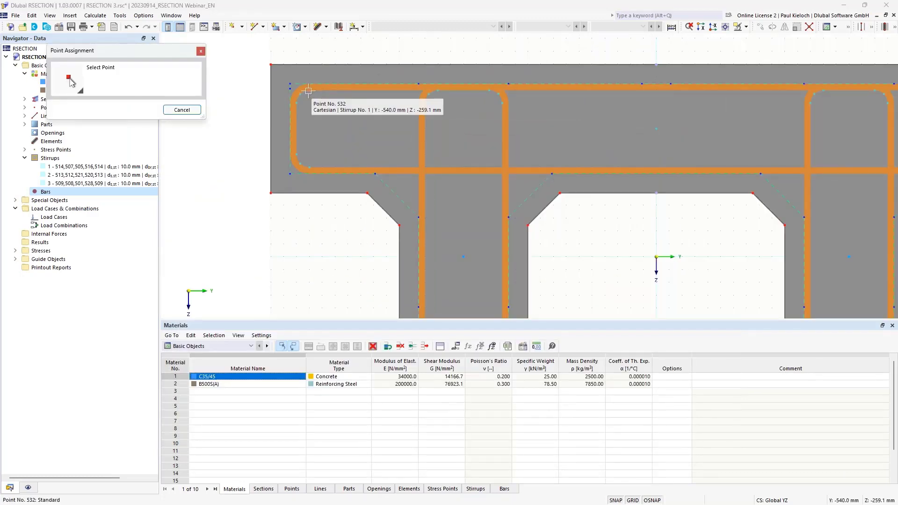
left_click(308, 90)
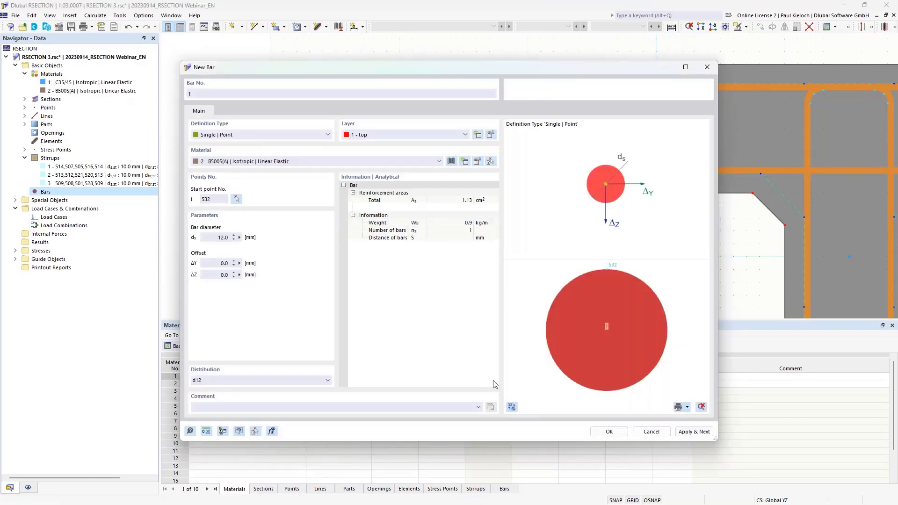
left_click(609, 432)
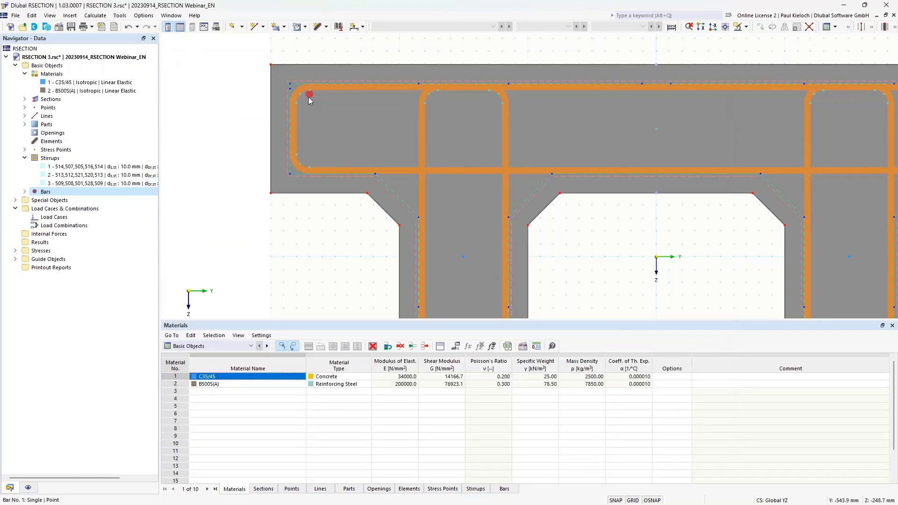
mouse_move(308, 94)
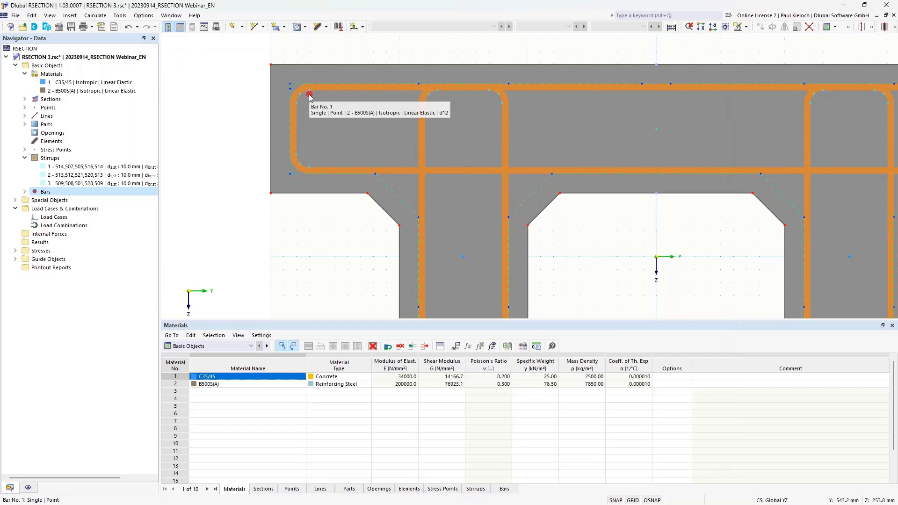
scroll(308, 94, "down", 3)
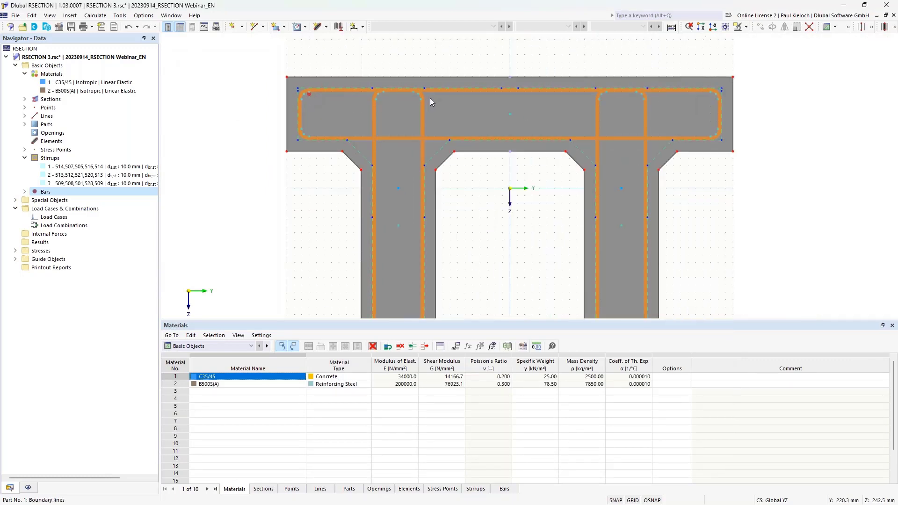
Add a second Single | Point bar of 12 mm at point 533 in the flange stirrup's upper-right corner
left_click(25, 192)
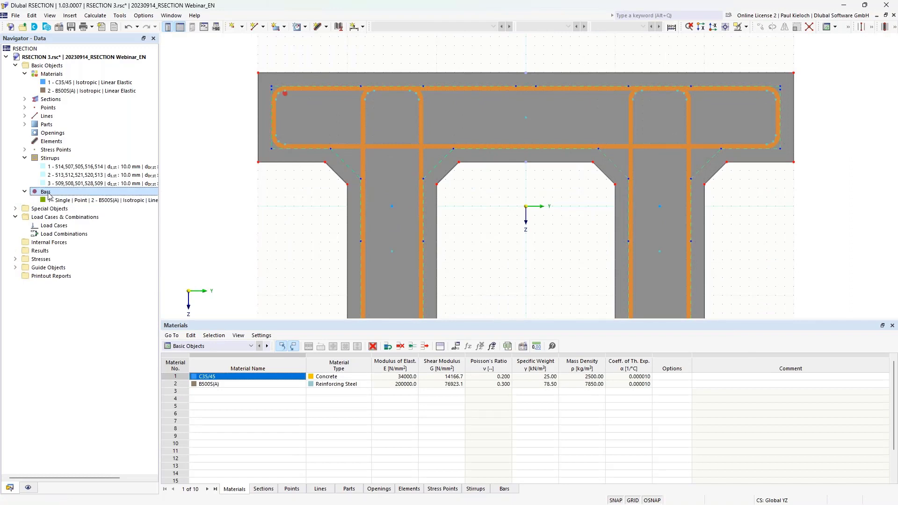
right_click(53, 192)
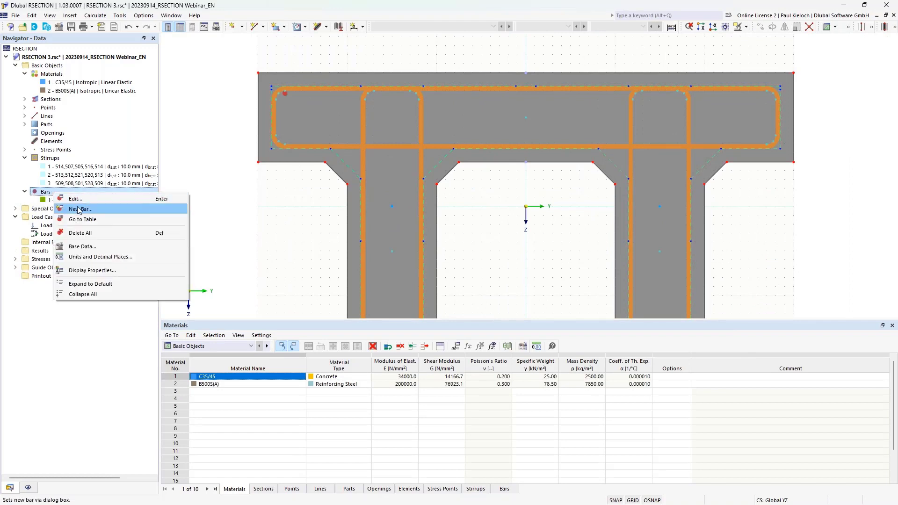
left_click(115, 212)
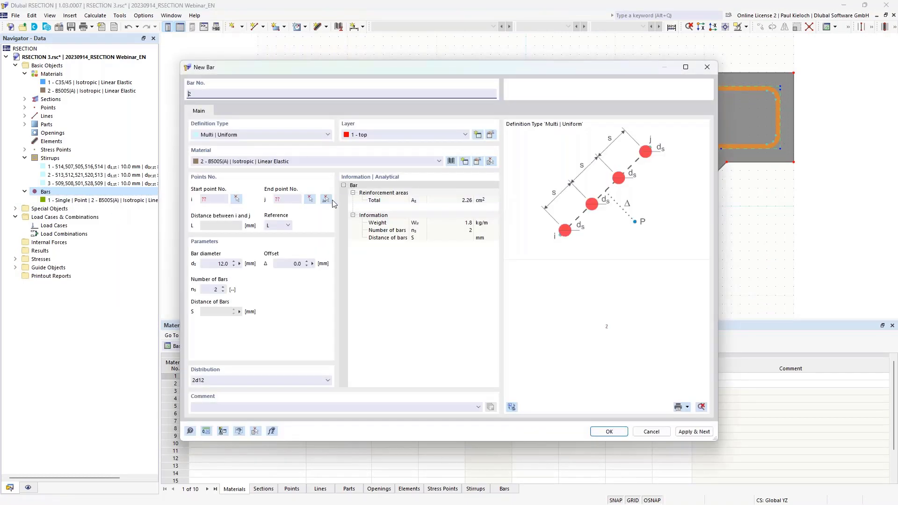
left_click(299, 136)
left_click(289, 165)
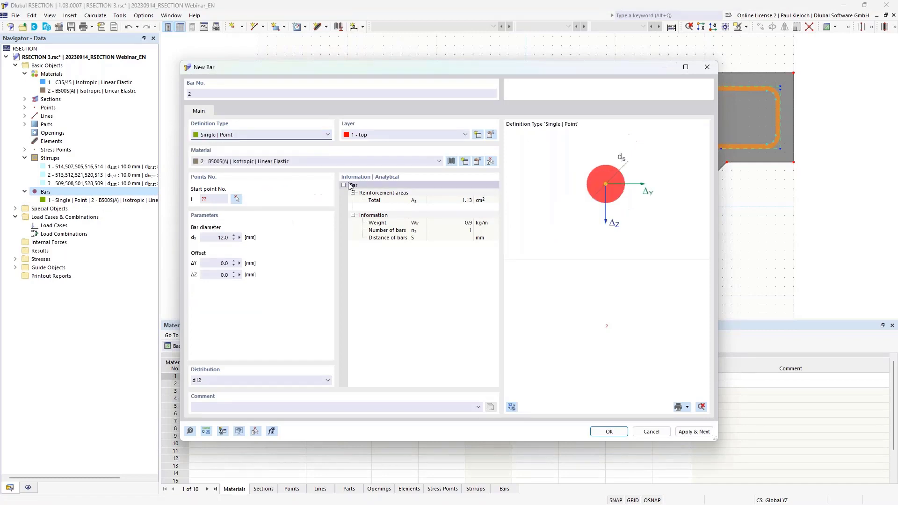
left_click(236, 200)
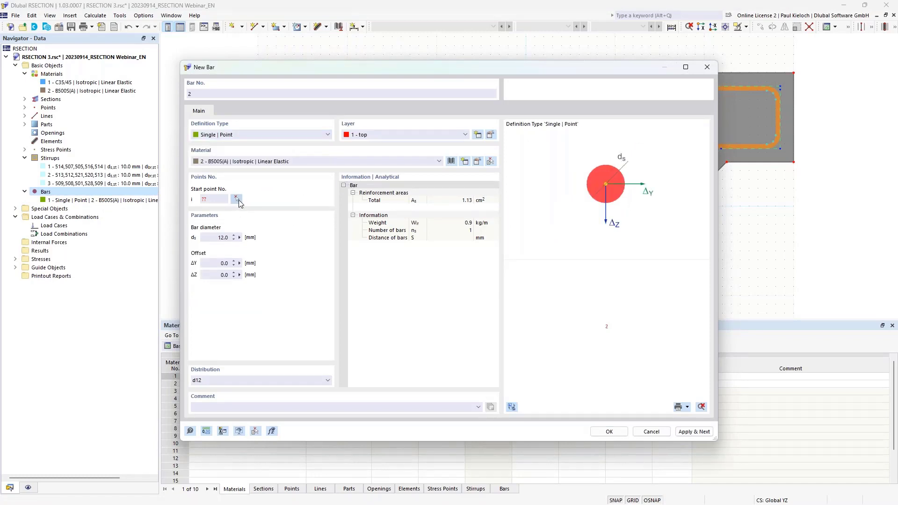
left_click(765, 90)
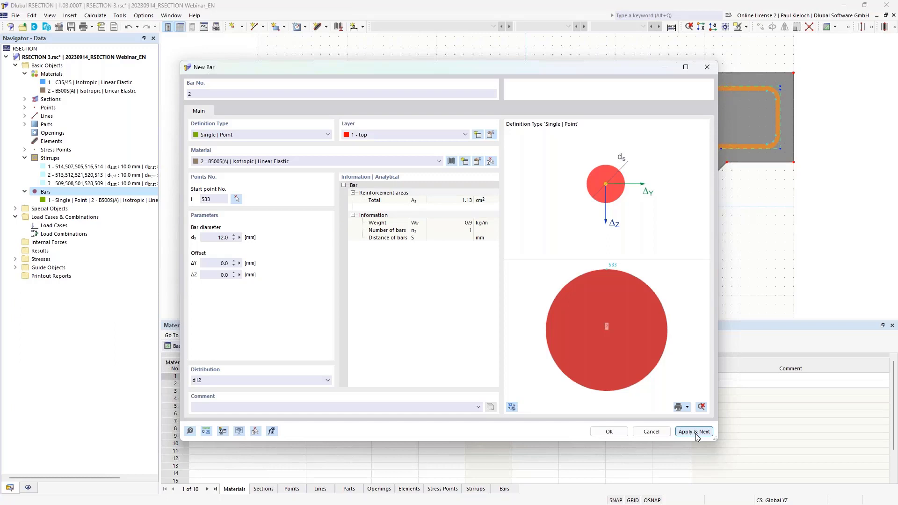
left_click_drag(465, 67, 496, 90)
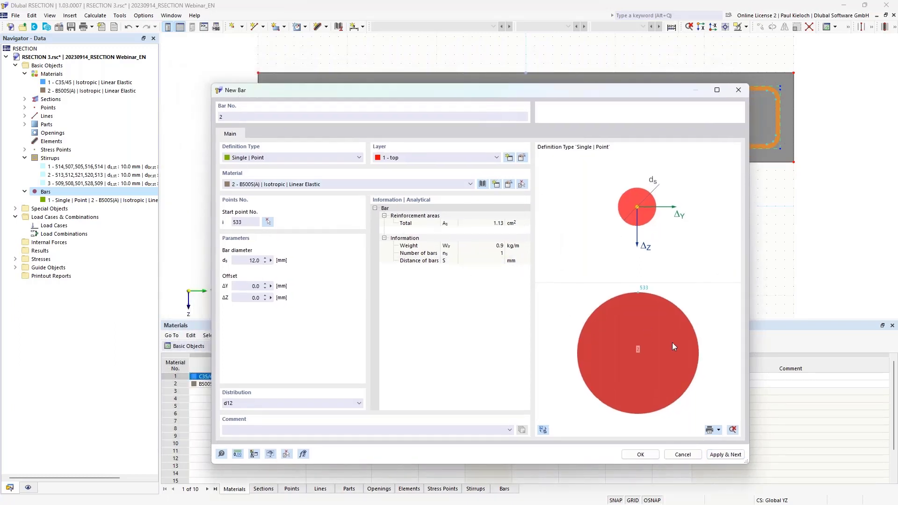
left_click(726, 455)
Add single 12 mm bars at the flange stirrup's lower-left point 539 and lower-right point 538
left_click(269, 222)
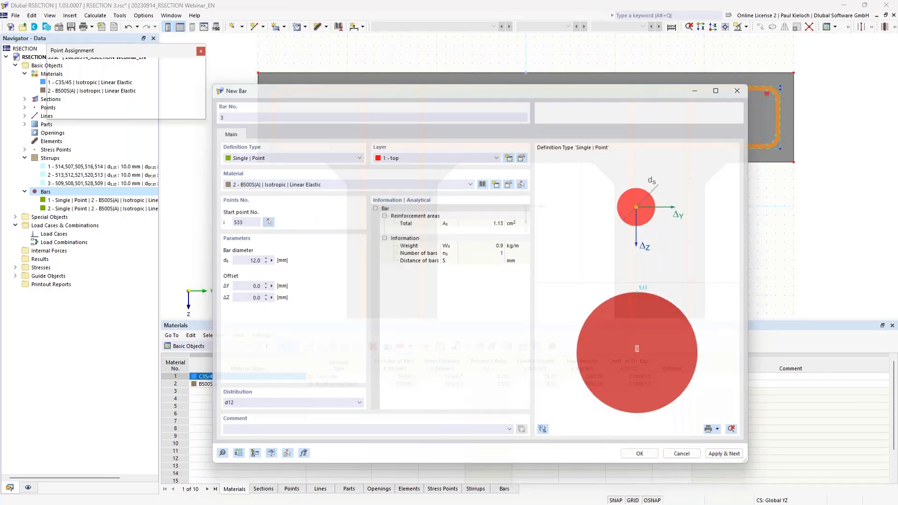
left_click(282, 146)
left_click(724, 455)
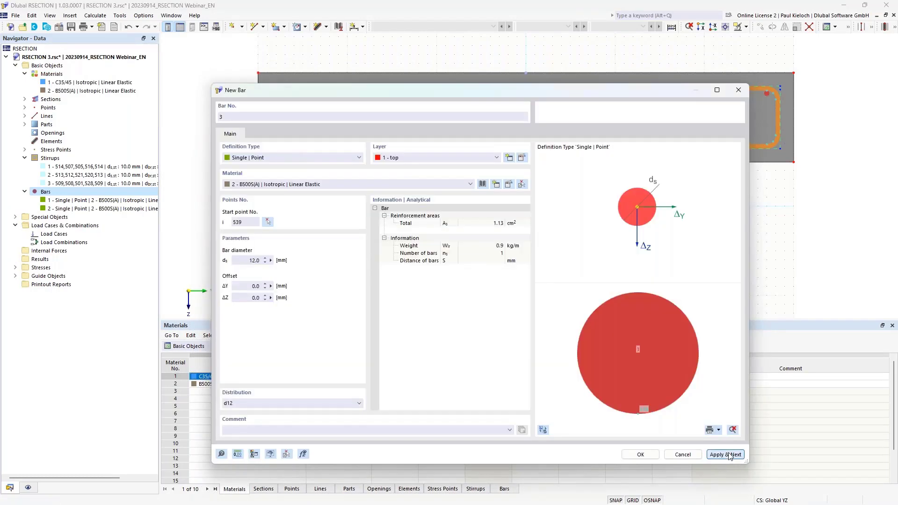
left_click(268, 222)
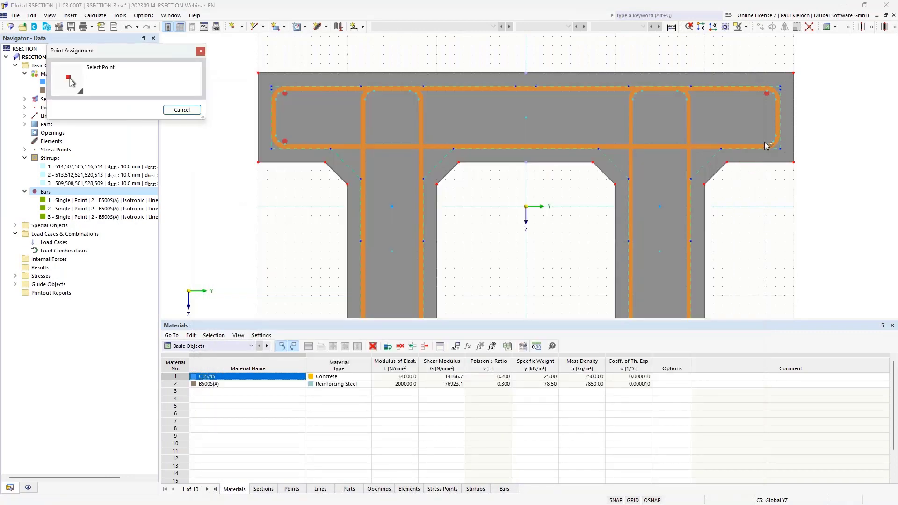
left_click(764, 141)
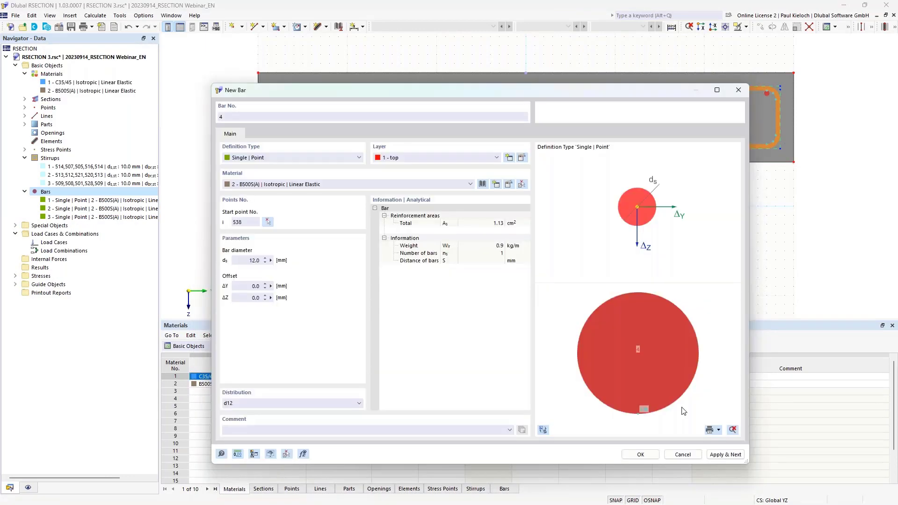
left_click(645, 459)
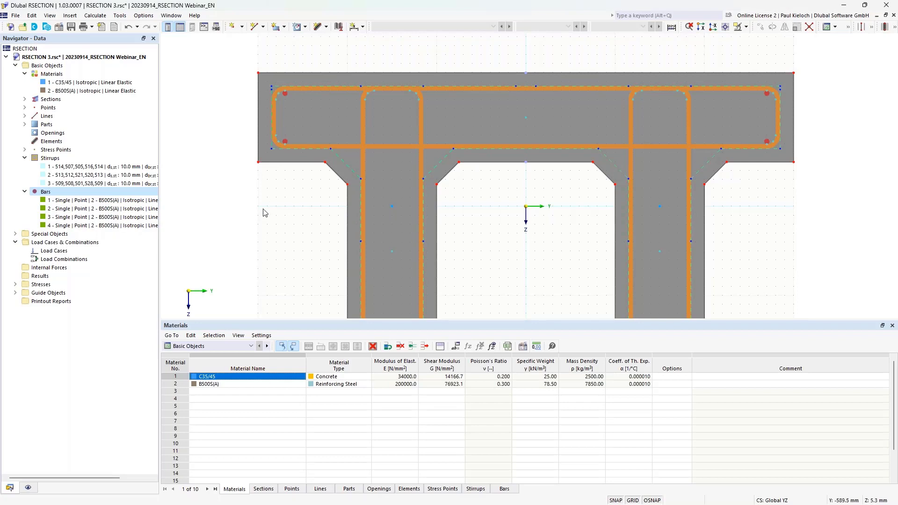
Start a new Multi | Uniform bar row from point 545 to point 546 at the top of the left web's stirrup
right_click(77, 195)
left_click(114, 209)
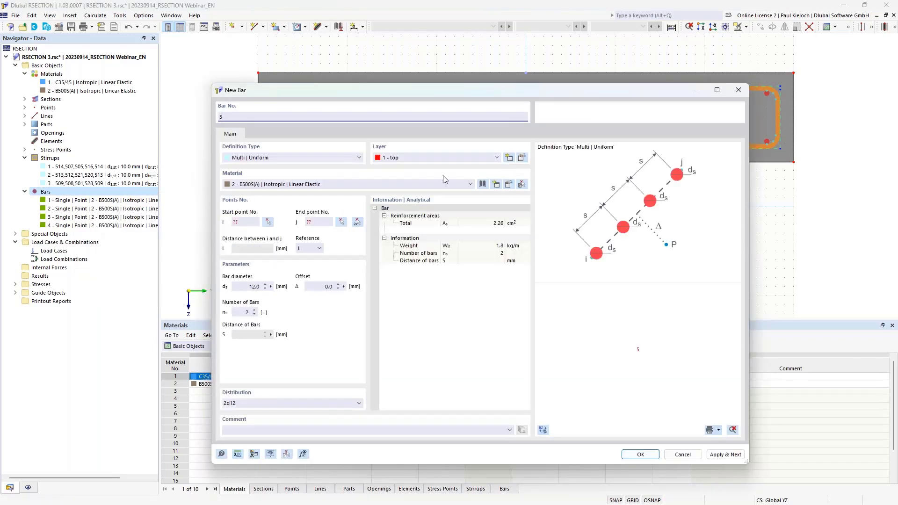
left_click(271, 159)
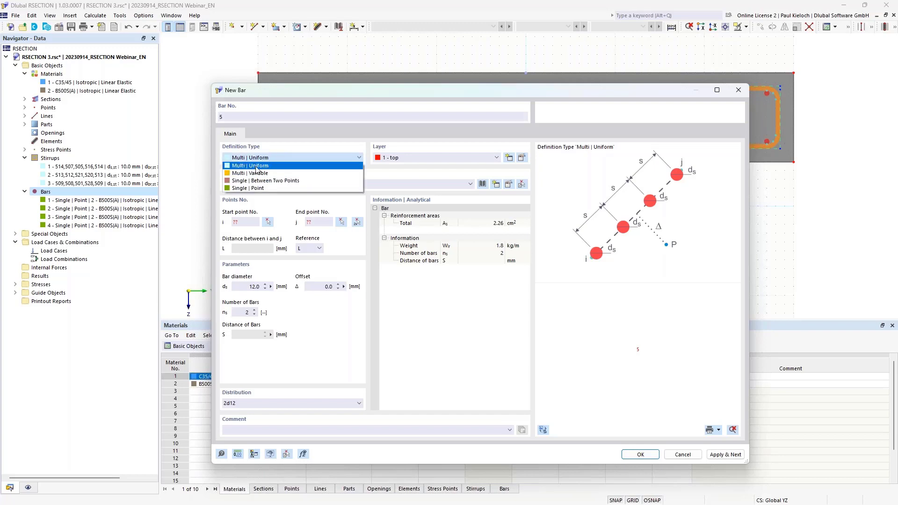
left_click(256, 168)
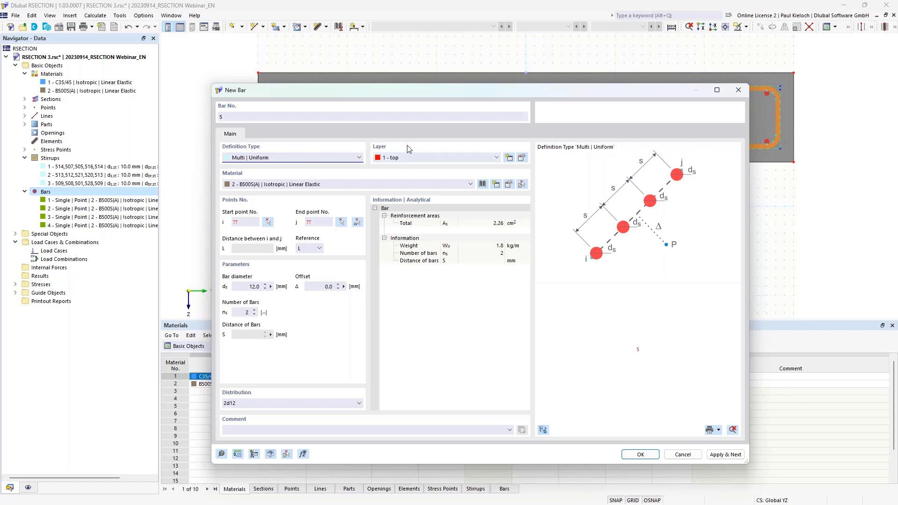
left_click(356, 222)
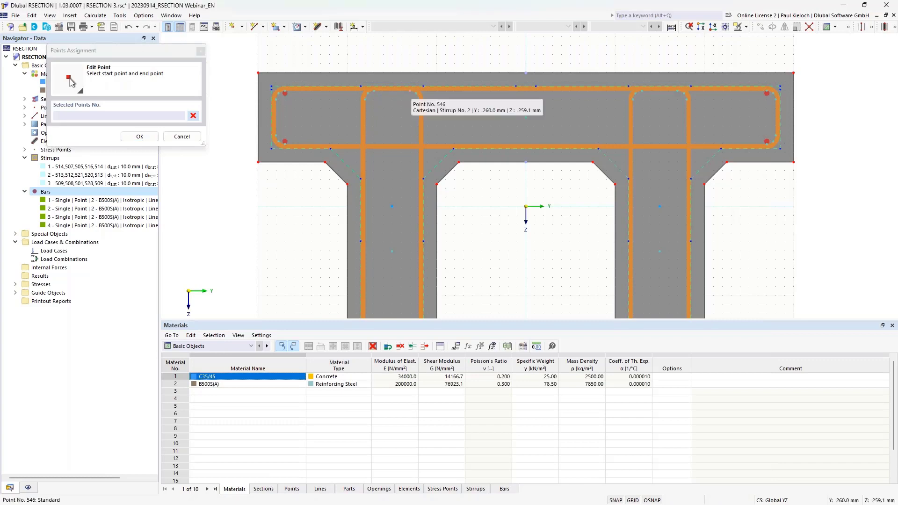
left_click(372, 89)
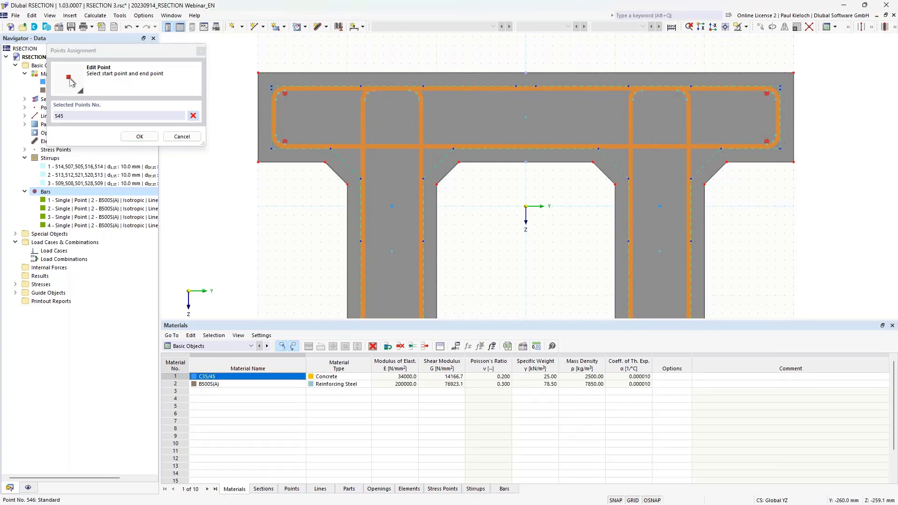
left_click(402, 88)
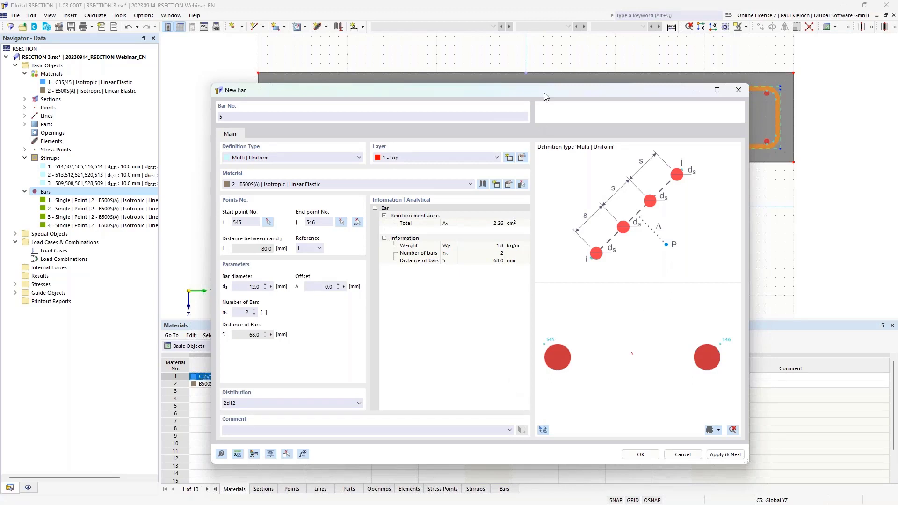
Preview the row within the section, create it with two 12 mm bars in layer "top", and display the table of bars
left_click(542, 431)
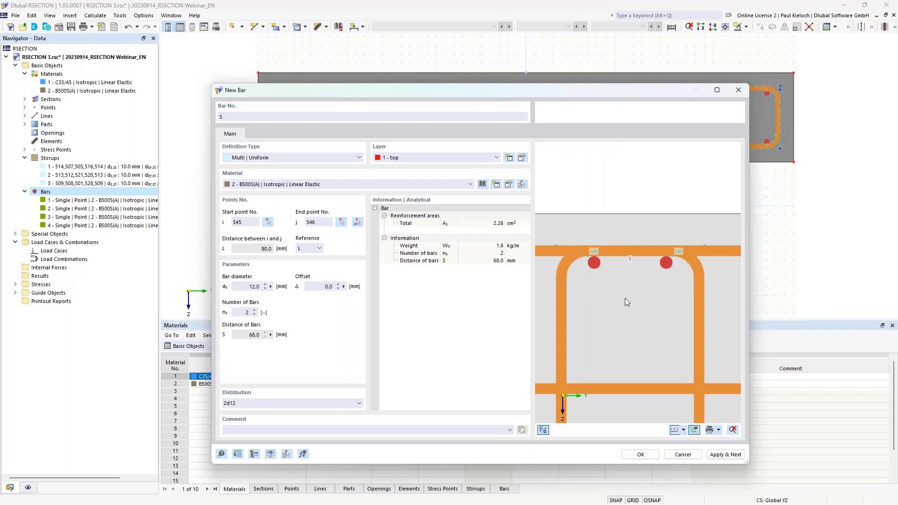
left_click(254, 312)
left_click(255, 310)
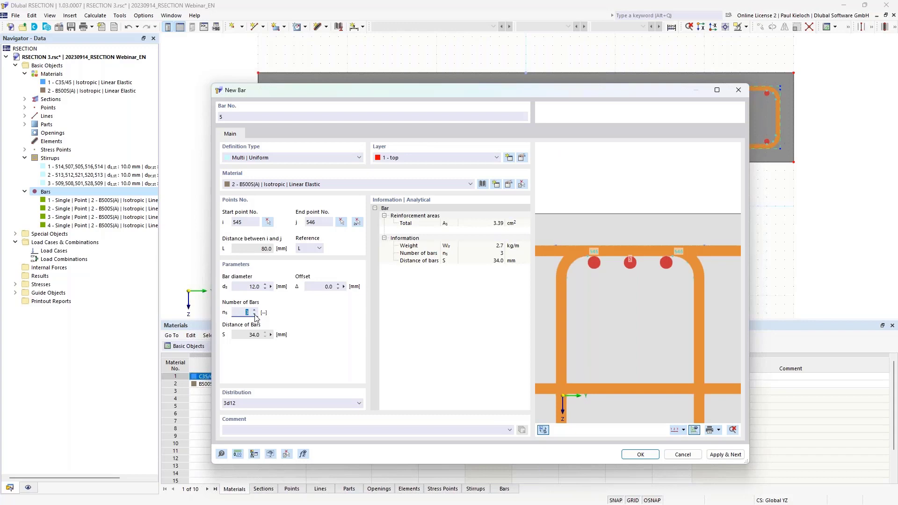
left_click(255, 314)
left_click(645, 455)
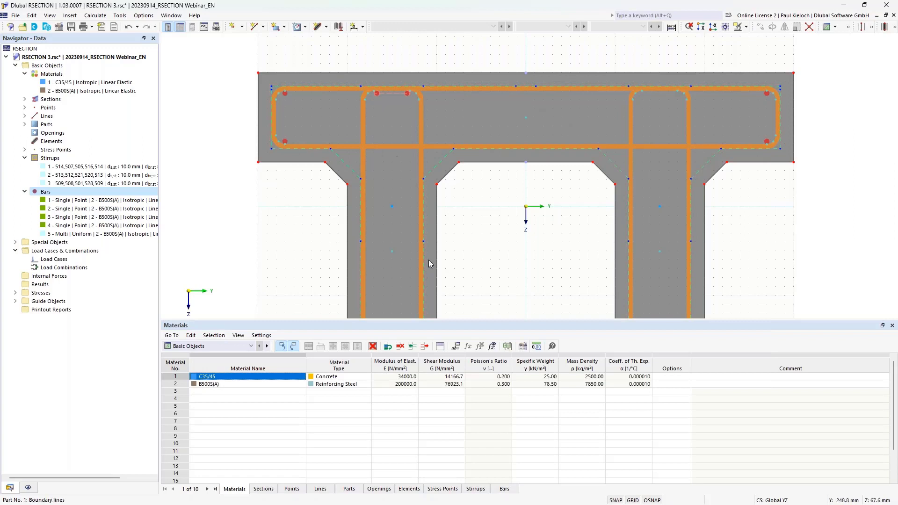
left_click(504, 489)
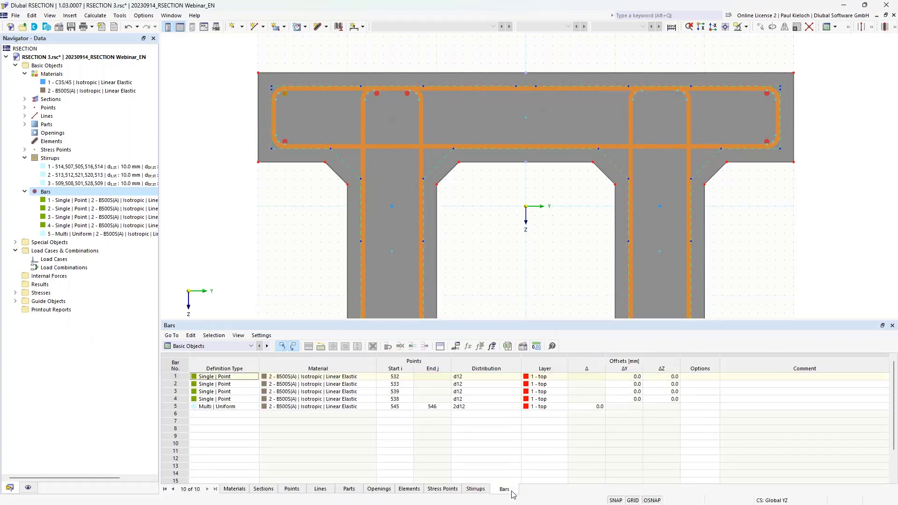
Duplicate bar row 5 in the bars table and reassign the copy to points 558 and 559 at the top of the right web's stirrup
left_click(176, 407)
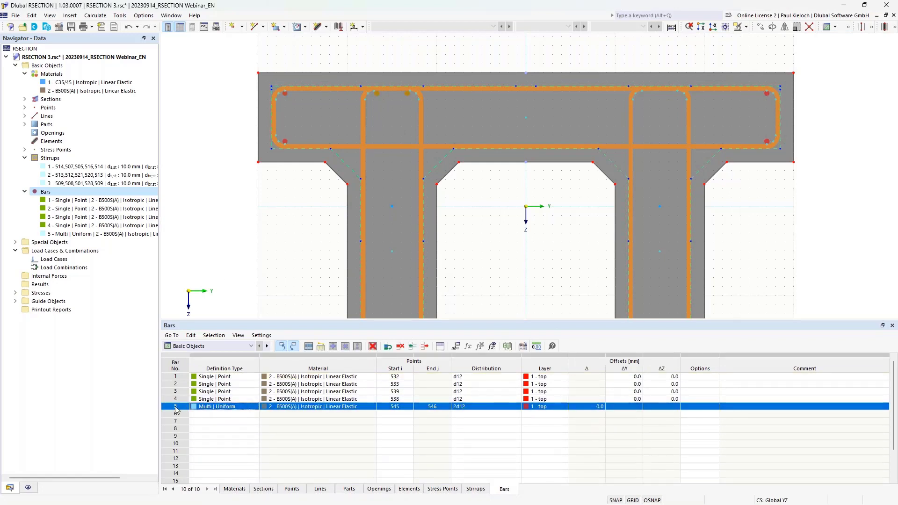
right_click(176, 410)
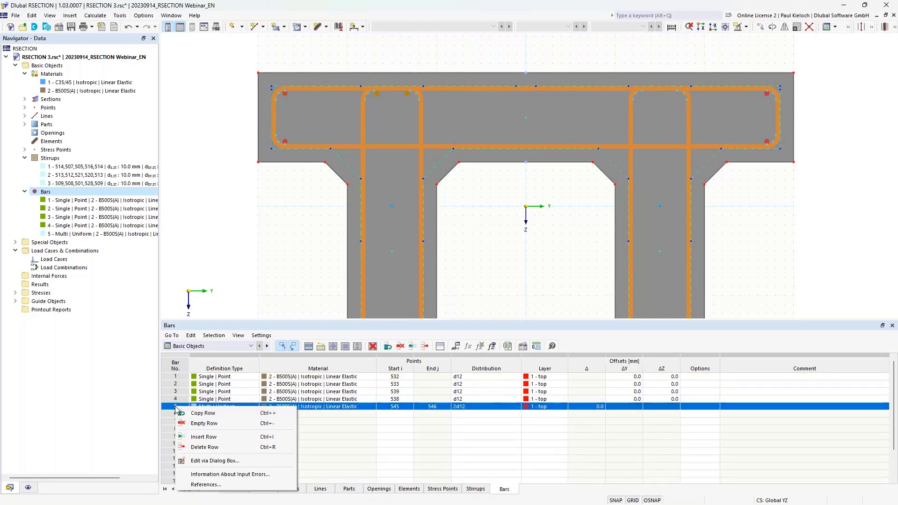
left_click(202, 413)
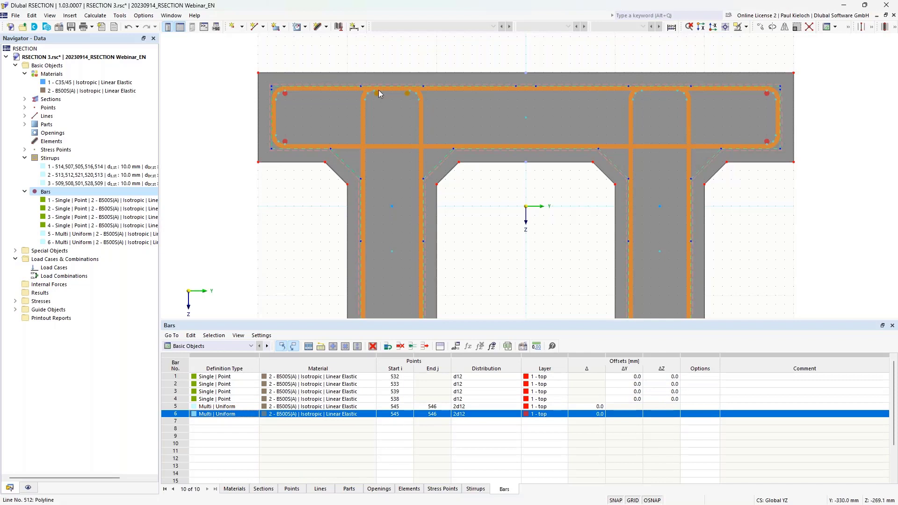
left_click(397, 415)
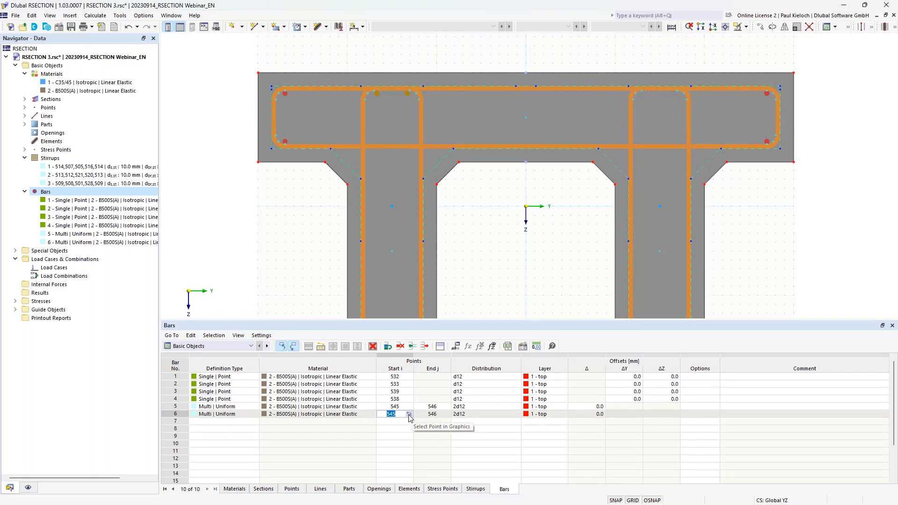
left_click(409, 415)
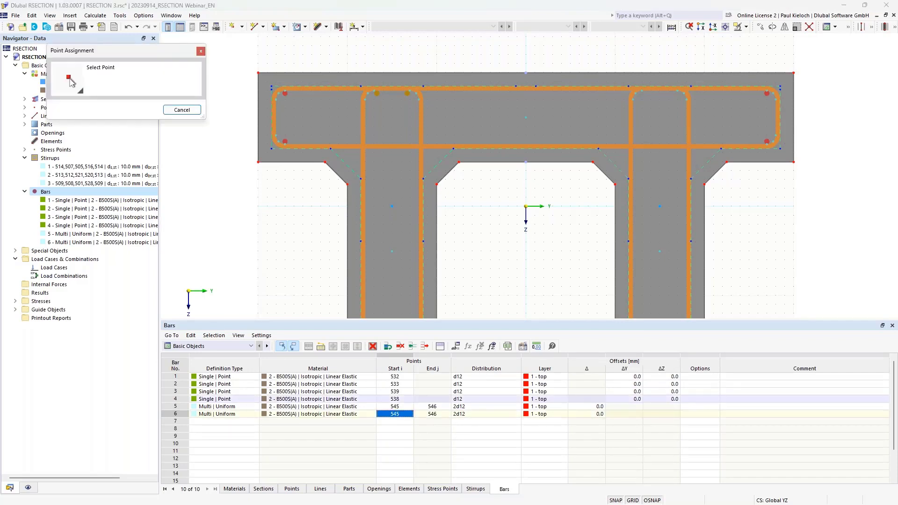
left_click(638, 93)
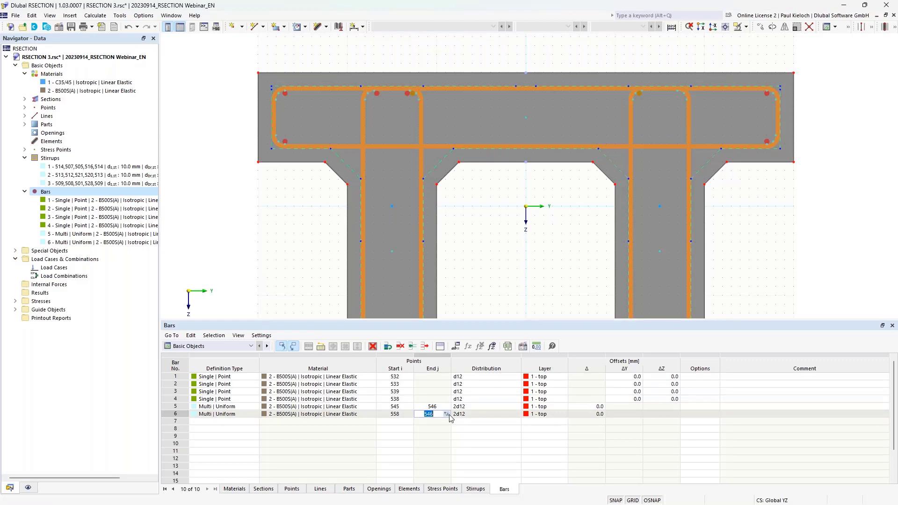
left_click(446, 414)
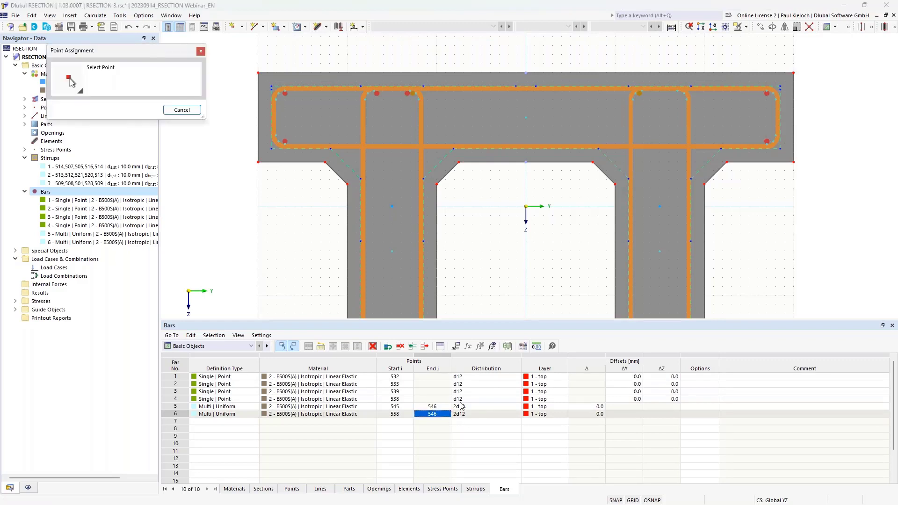
left_click(676, 92)
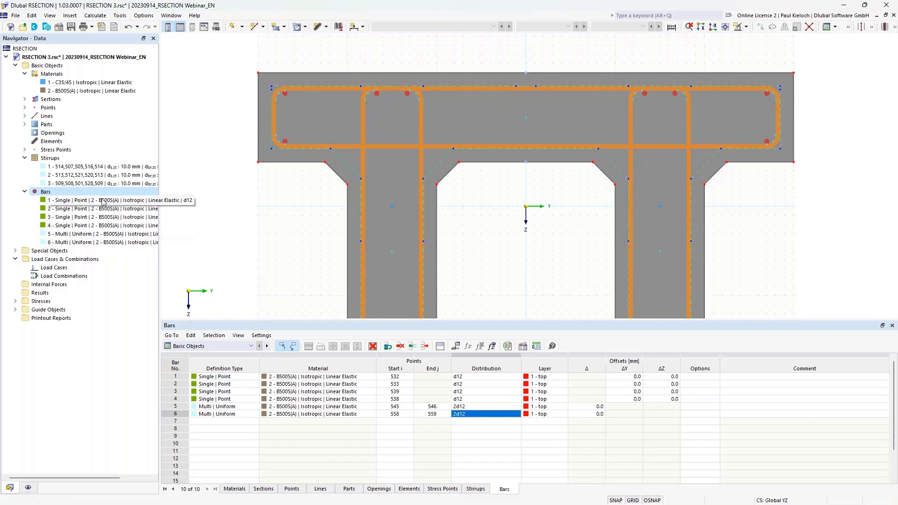
Start a new Multi | Variable bar row from point 546 to point 558, between the tops of the two web stirrups
right_click(51, 192)
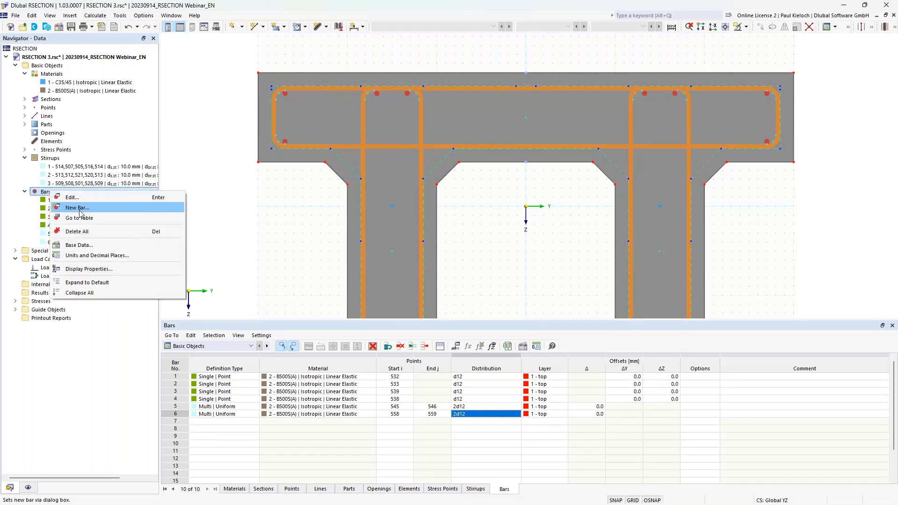
left_click(80, 209)
left_click(243, 157)
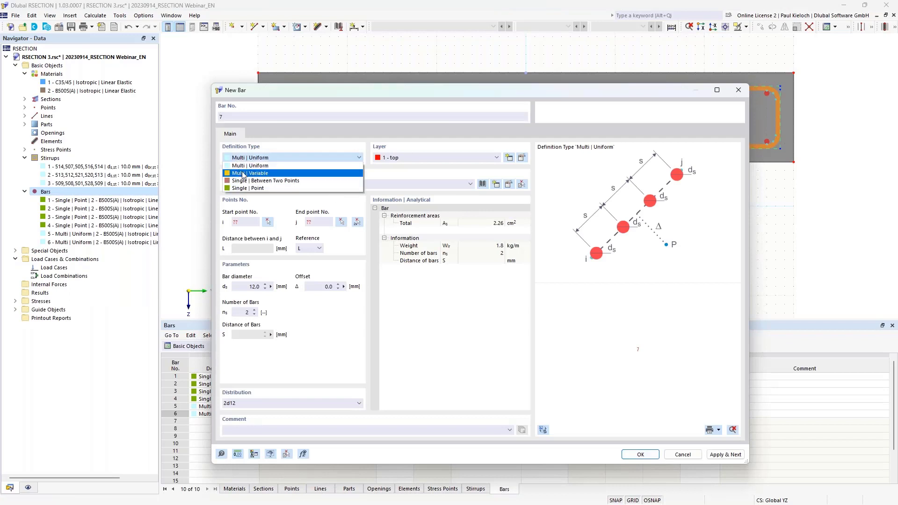
left_click(270, 174)
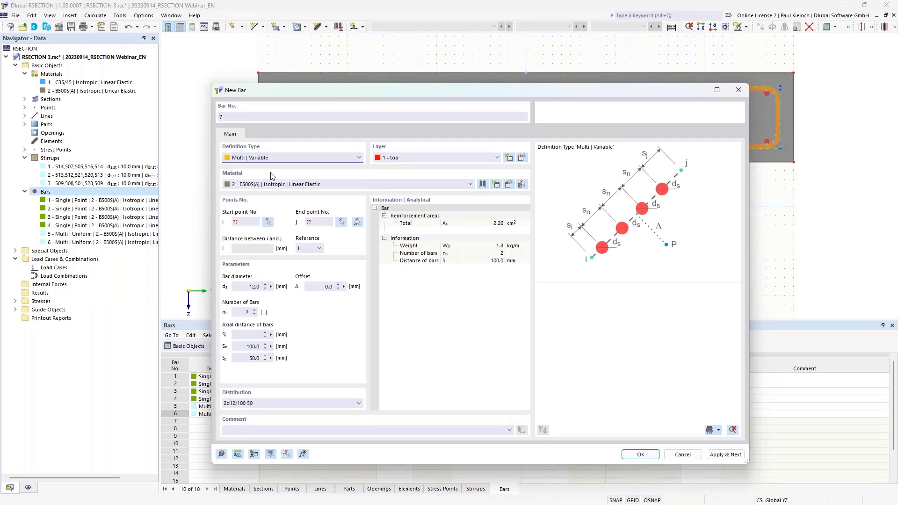
left_click(356, 222)
scroll(418, 79, "up", 3)
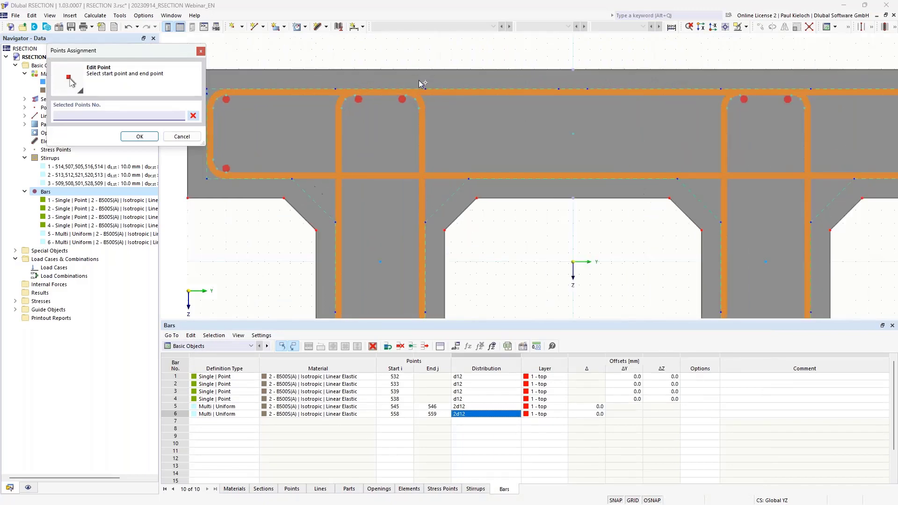
left_click(414, 103)
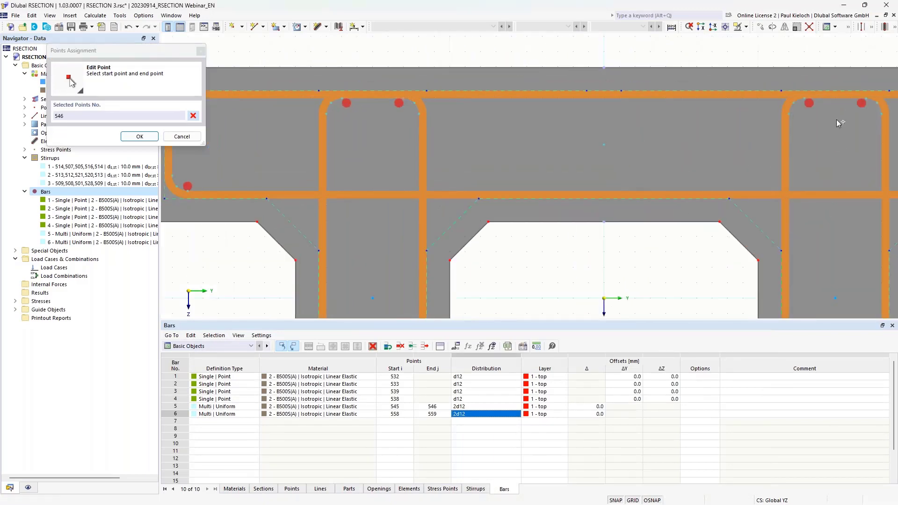
left_click(804, 102)
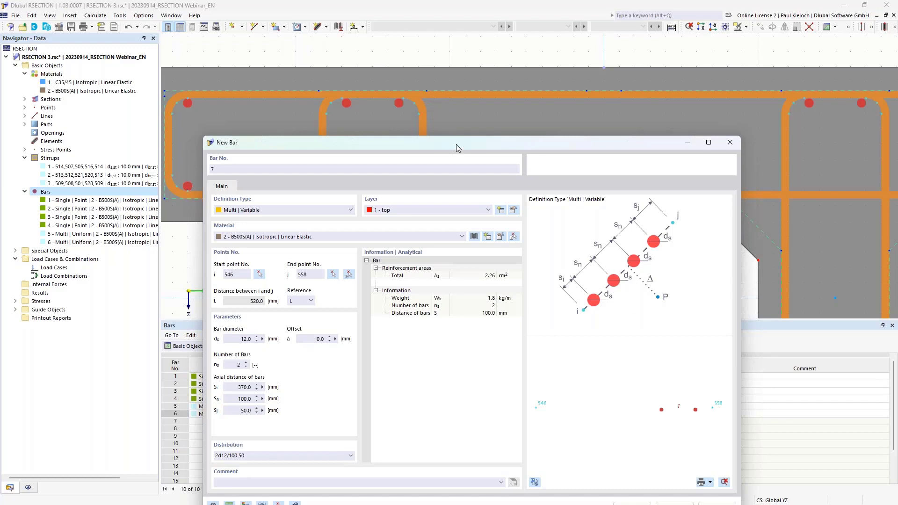
Set four bars with axial distances of 35 mm at the start, 150 mm between bars and 35 mm at the end, preview the section and create the row
left_click_drag(456, 144, 458, 82)
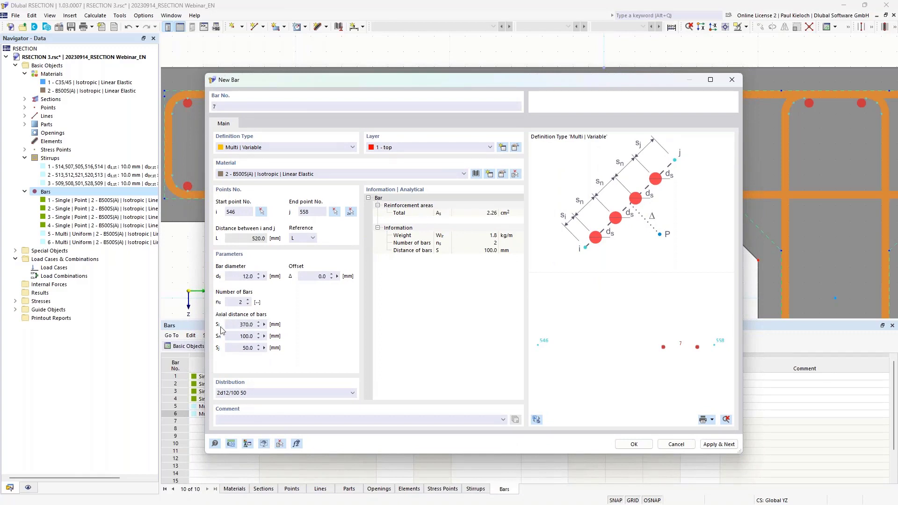
double_click(247, 300)
left_click(234, 324)
type("35")
left_click(236, 336)
type("1")
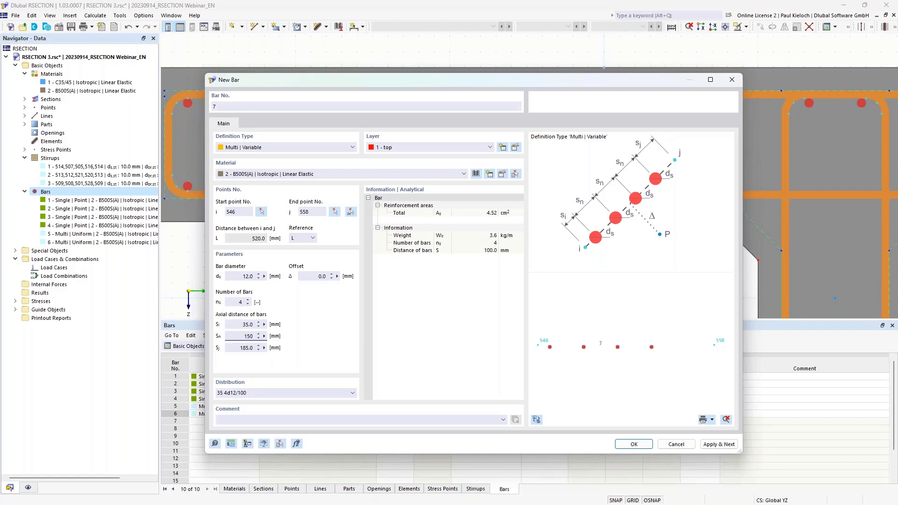
left_click(241, 349)
left_click(538, 419)
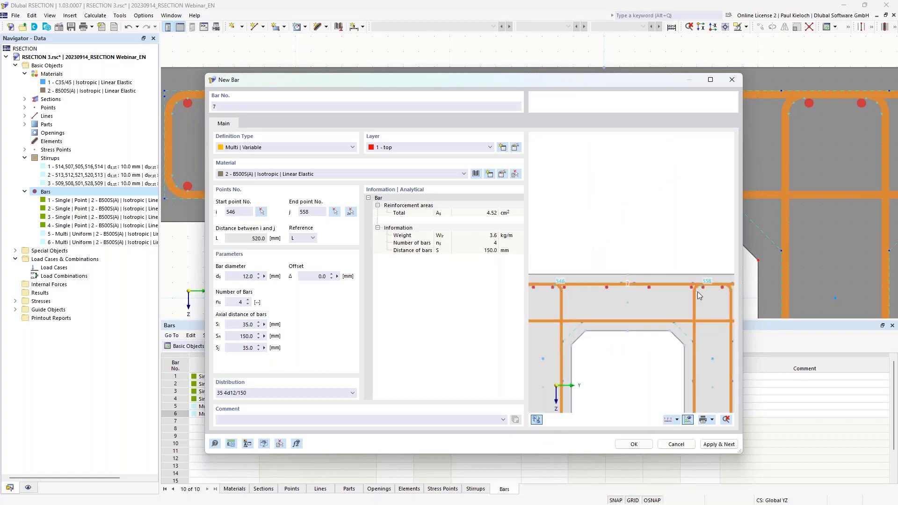
left_click(647, 444)
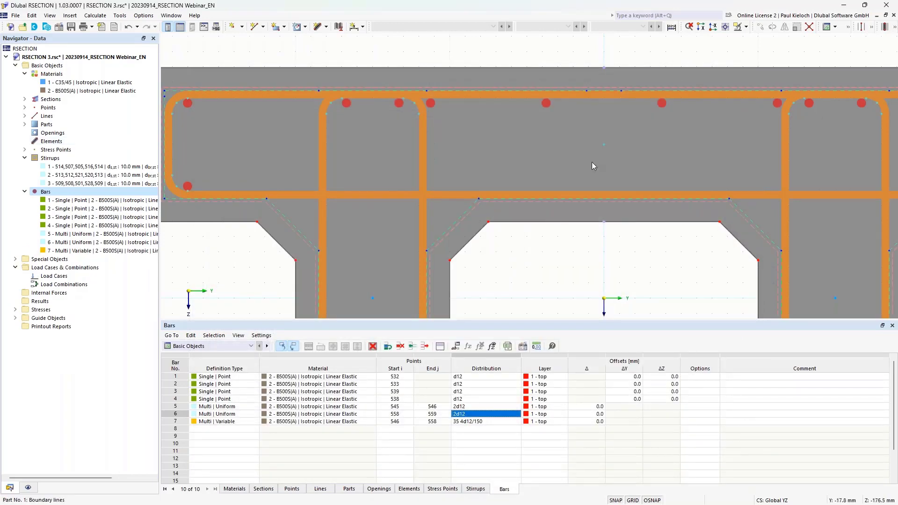
Start a new Multi | Uniform bar row and assign it to layer "2 - bottom"
scroll(590, 162, "down", 3)
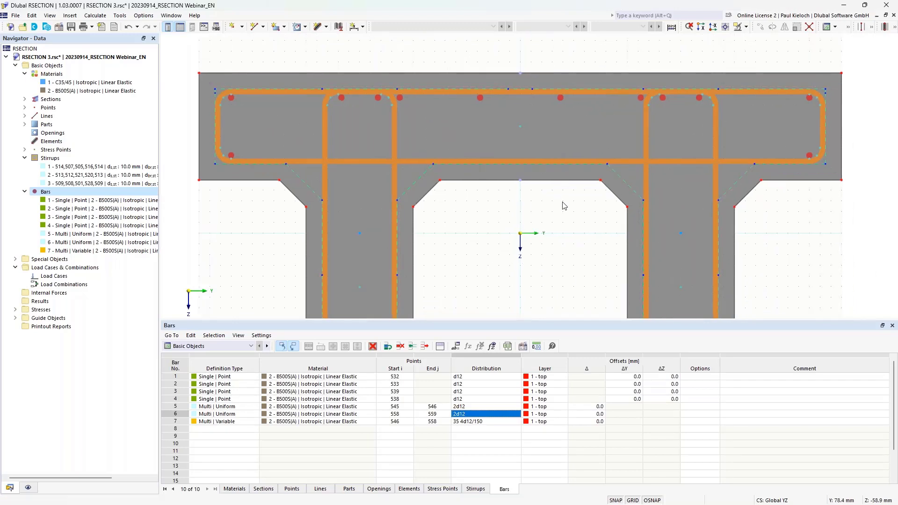
middle_click_drag(569, 235, 566, 207)
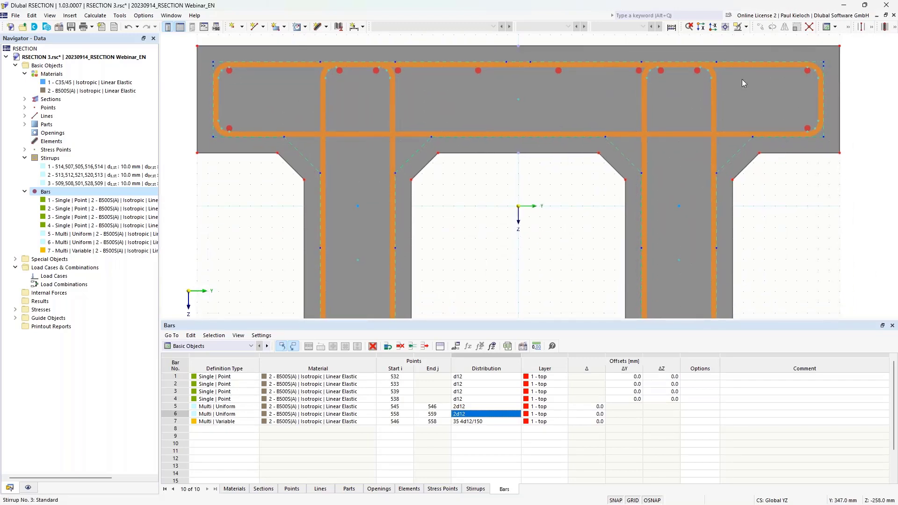
scroll(366, 142, "down", 2)
middle_click_drag(476, 197, 476, 124)
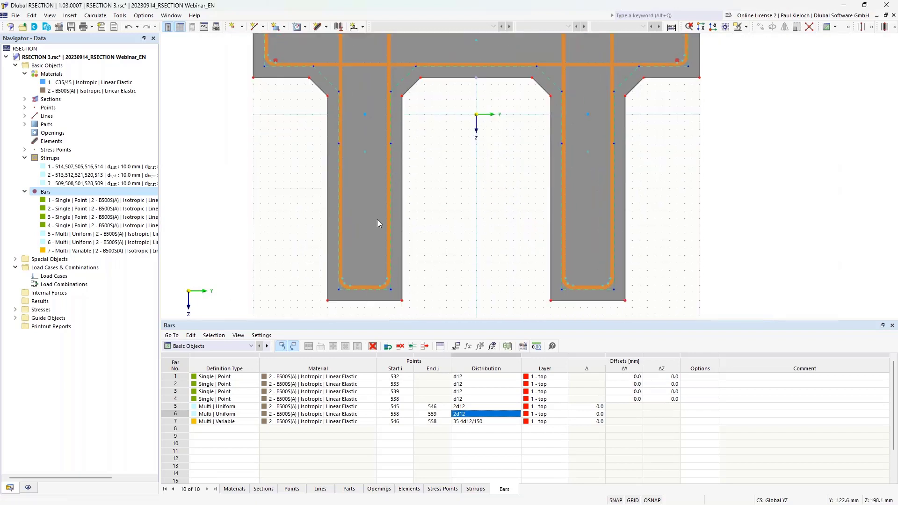
right_click(52, 191)
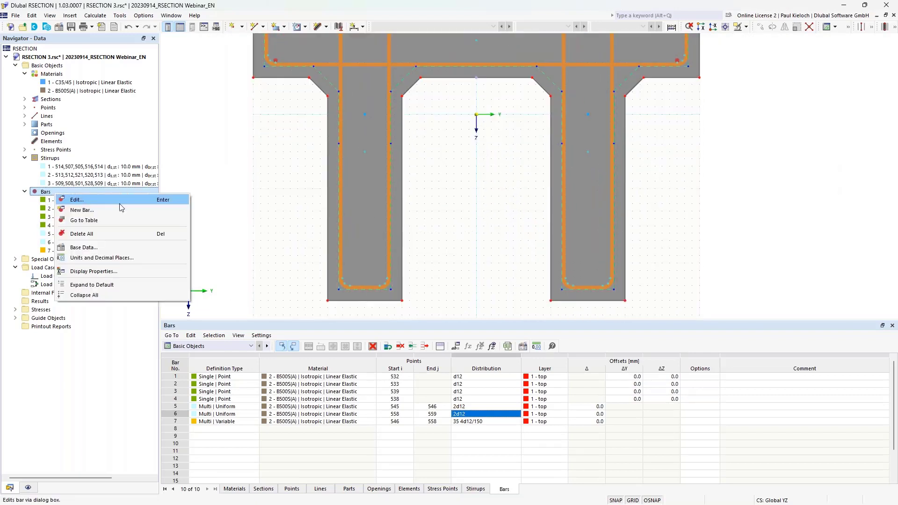
left_click(113, 208)
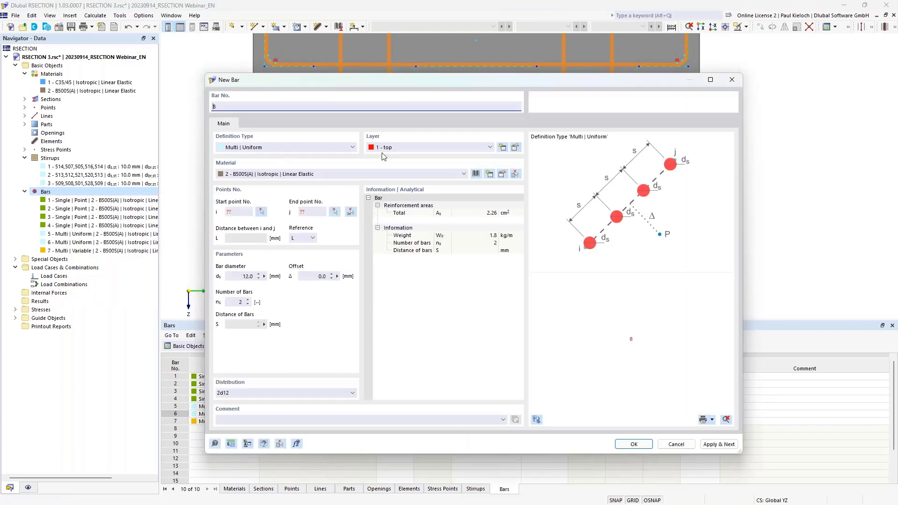
left_click(396, 148)
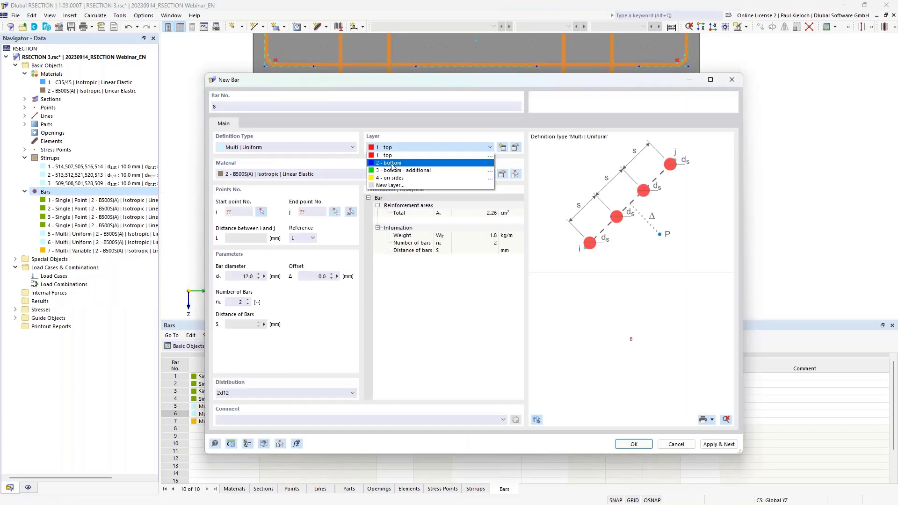
left_click(392, 164)
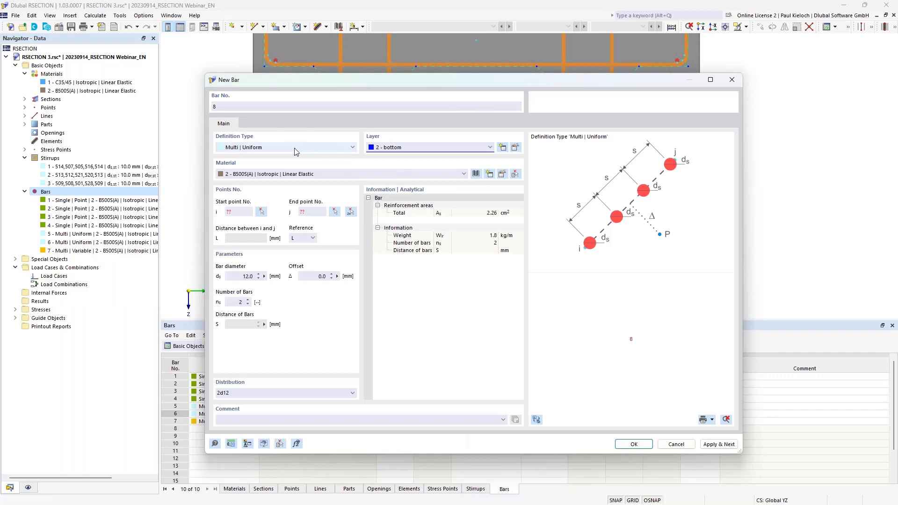
Place the row from point 552 to point 551 at the bottom of the left web's stirrup and create it with two 20 mm bars
left_click(351, 213)
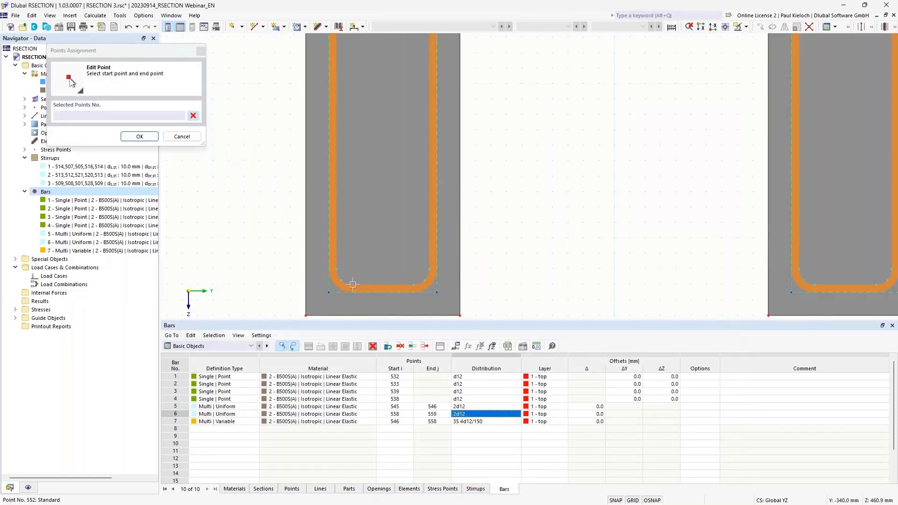
left_click(417, 284)
left_click(408, 284)
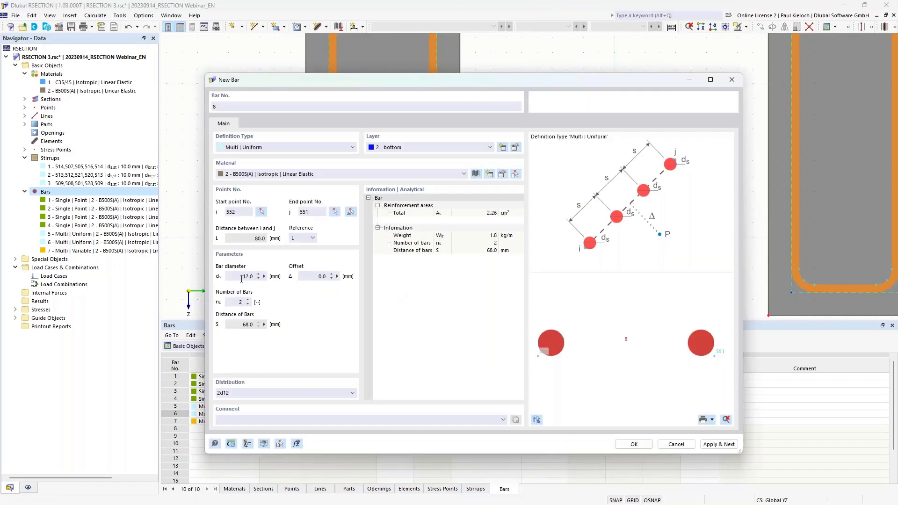
type("20")
left_click(641, 446)
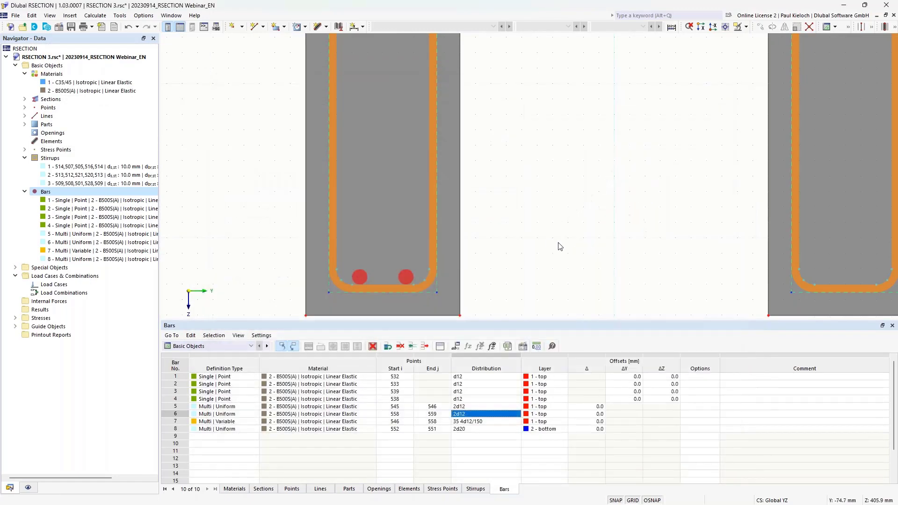
Duplicate bar row 8 in the bars table and reassign the copy to points 565 and 564 at the bottom of the right web's stirrup
left_click(180, 429)
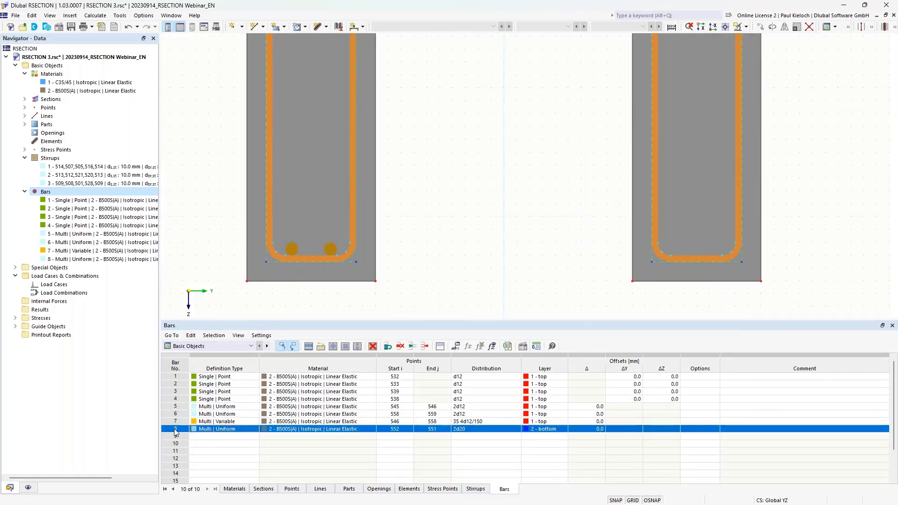
right_click(177, 430)
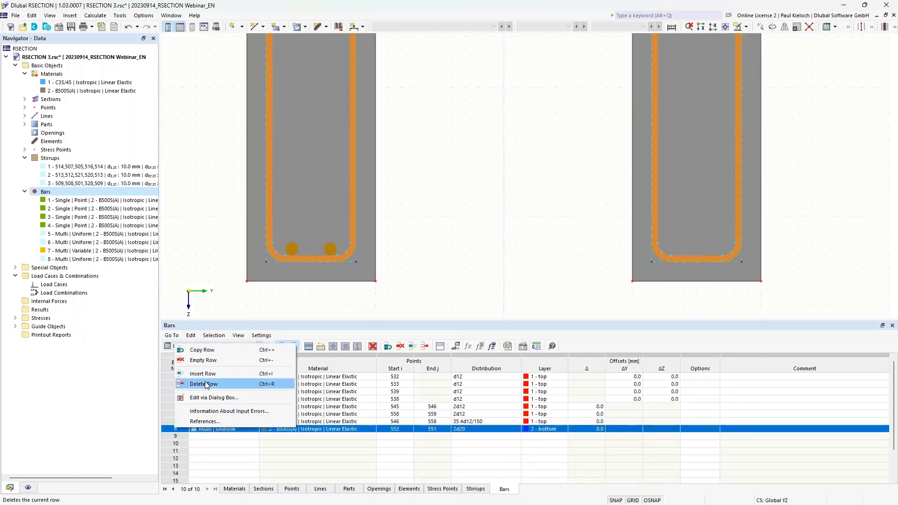
left_click(215, 351)
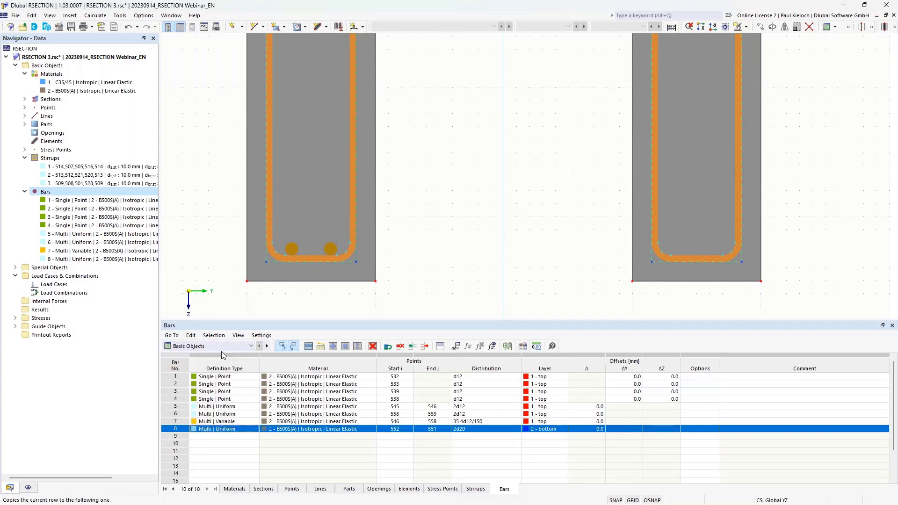
left_click(402, 437)
left_click(409, 436)
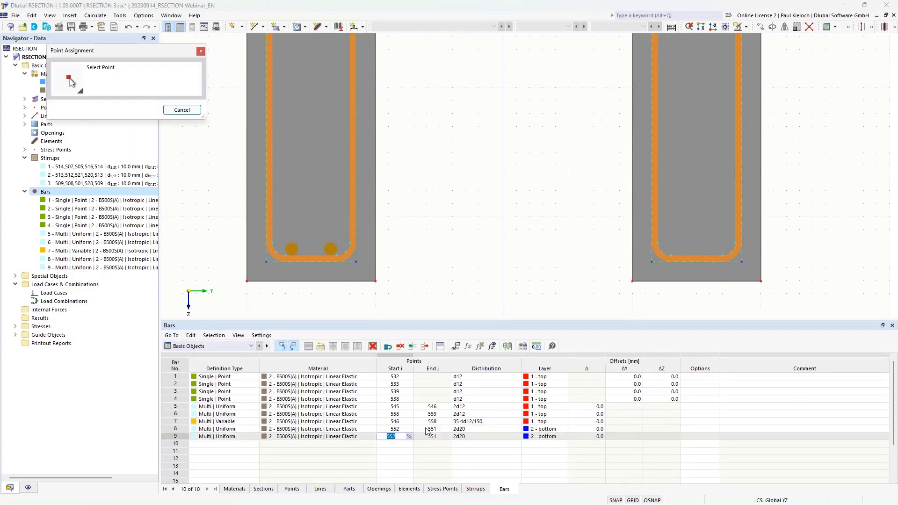
left_click(665, 249)
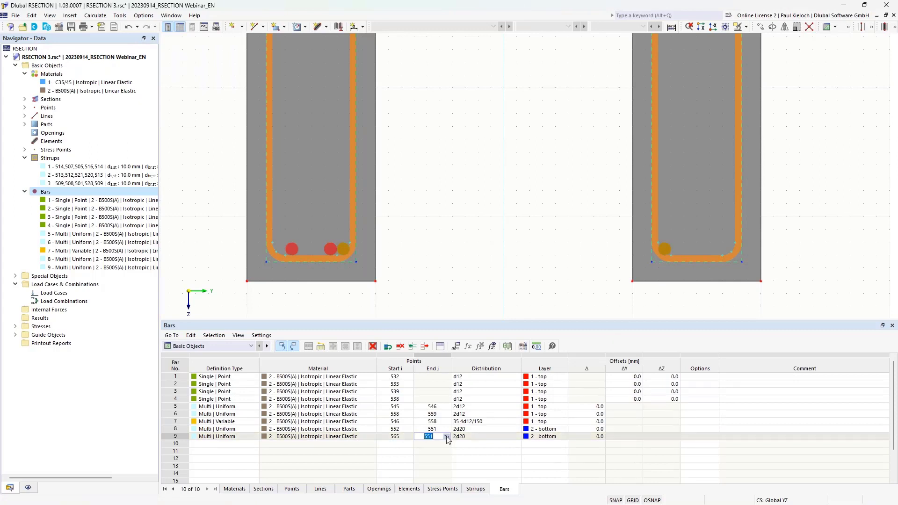
left_click(447, 436)
left_click(724, 255)
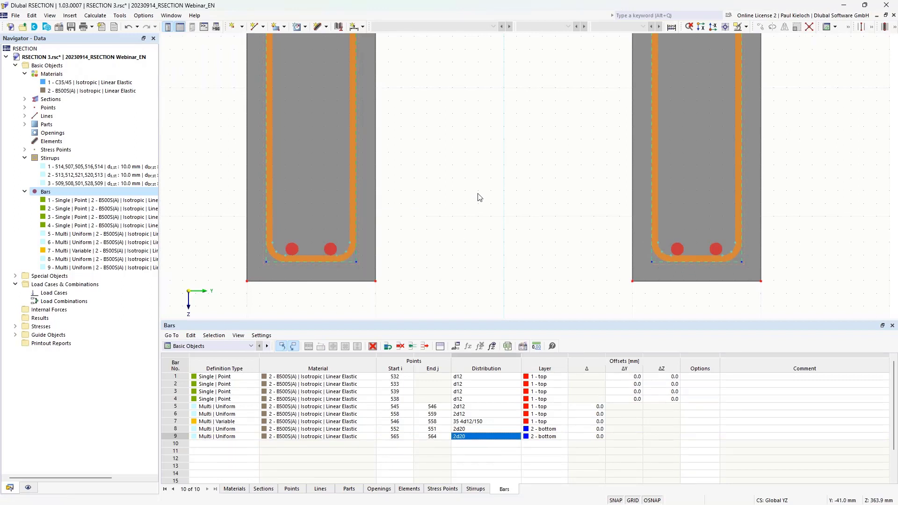
Start a new Multi | Uniform bar row from point 554 to point 549 near the bottom of the left web's stirrup
right_click(80, 193)
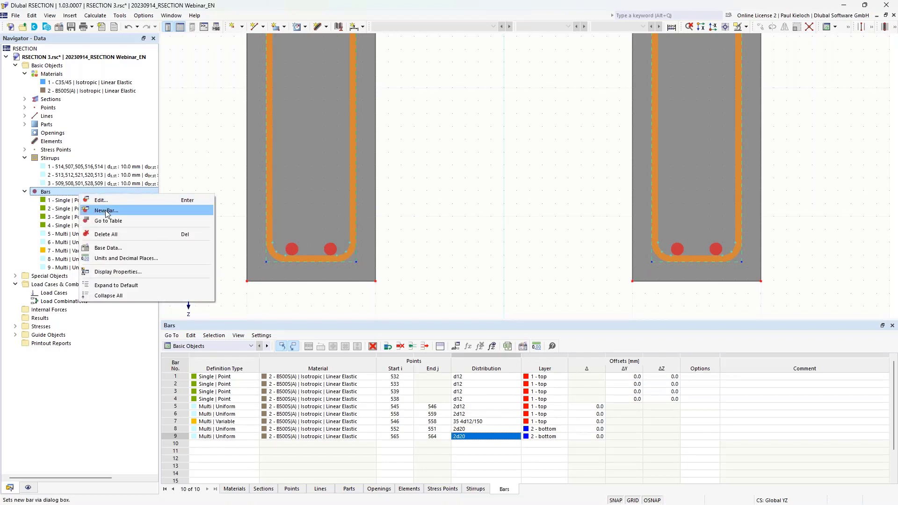
left_click(123, 214)
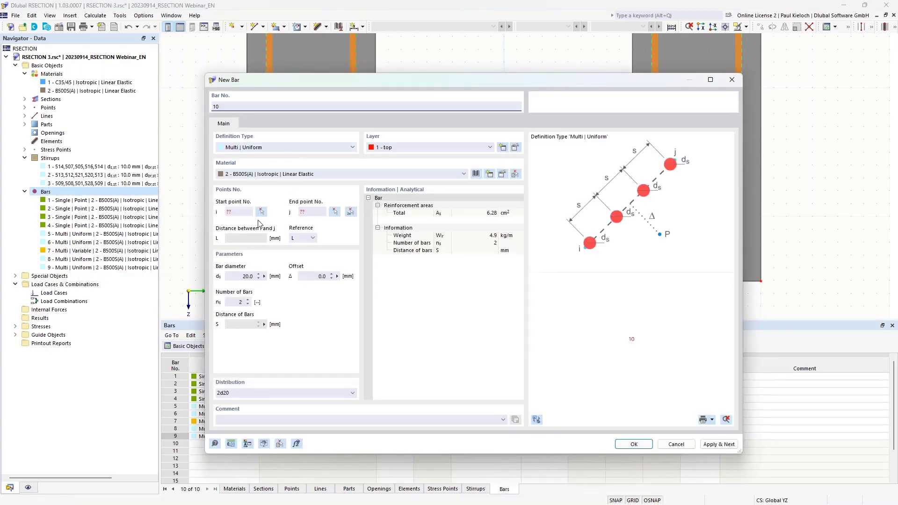
left_click(349, 213)
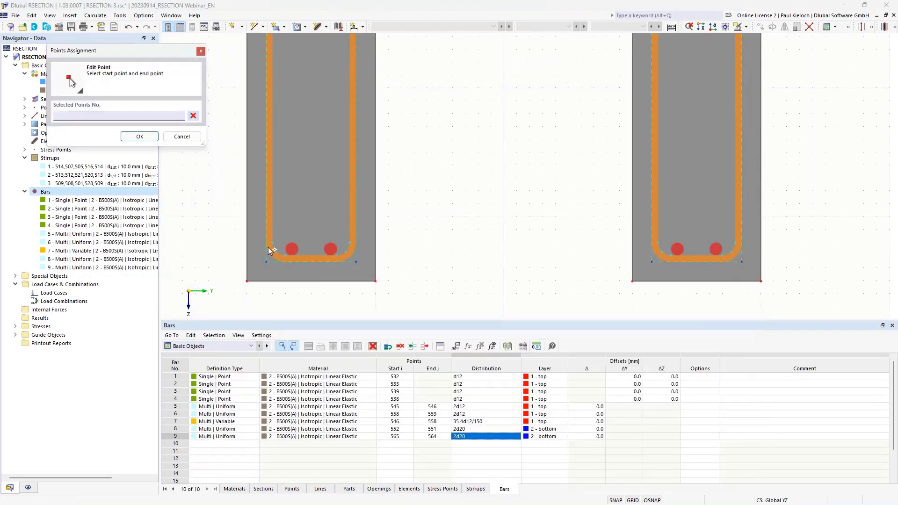
left_click(266, 261)
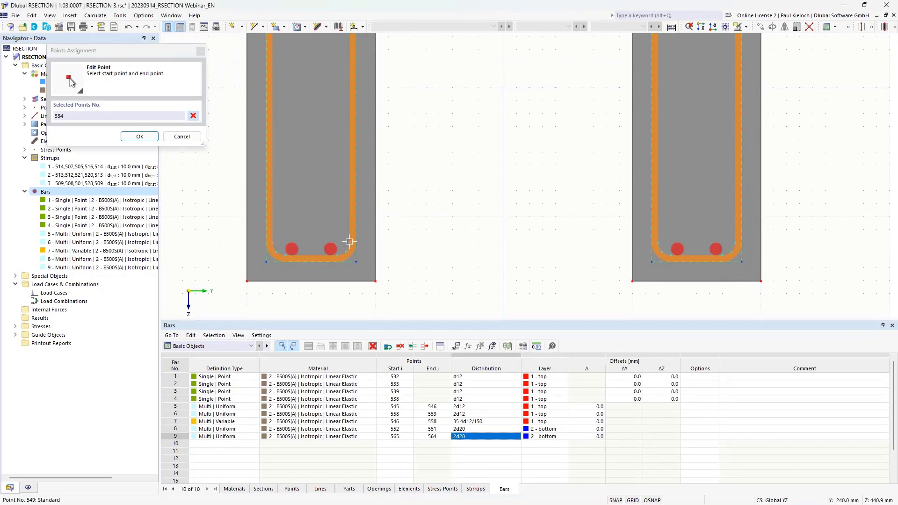
left_click(349, 241)
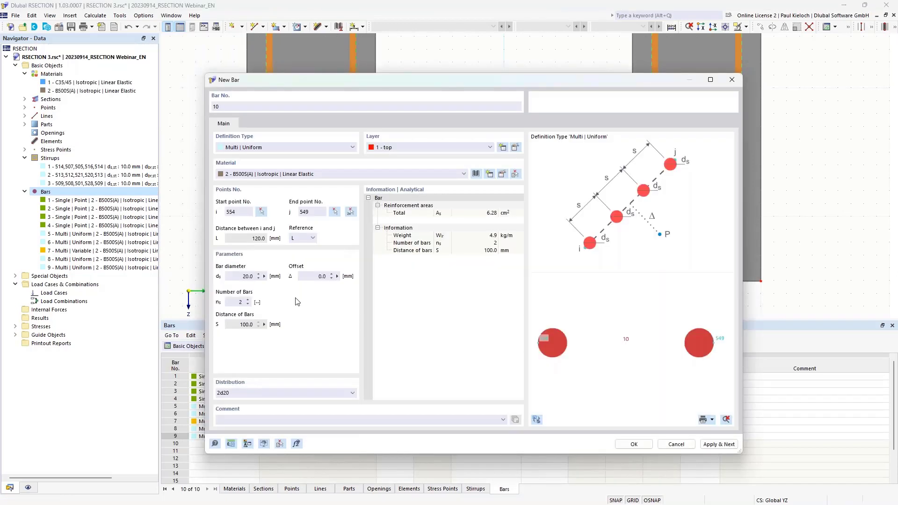
Set three 20 mm bars with an offset of -30 mm, preview them in the section and create the row
left_click(247, 300)
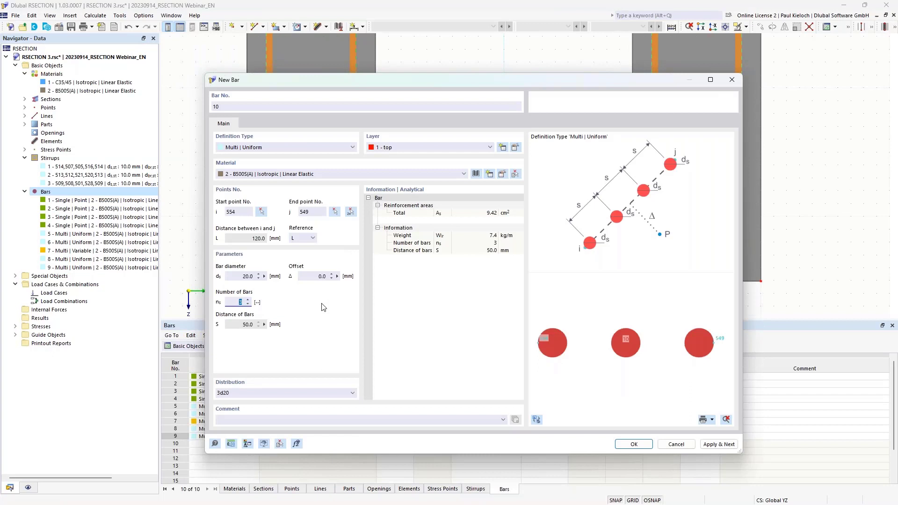
left_click(536, 420)
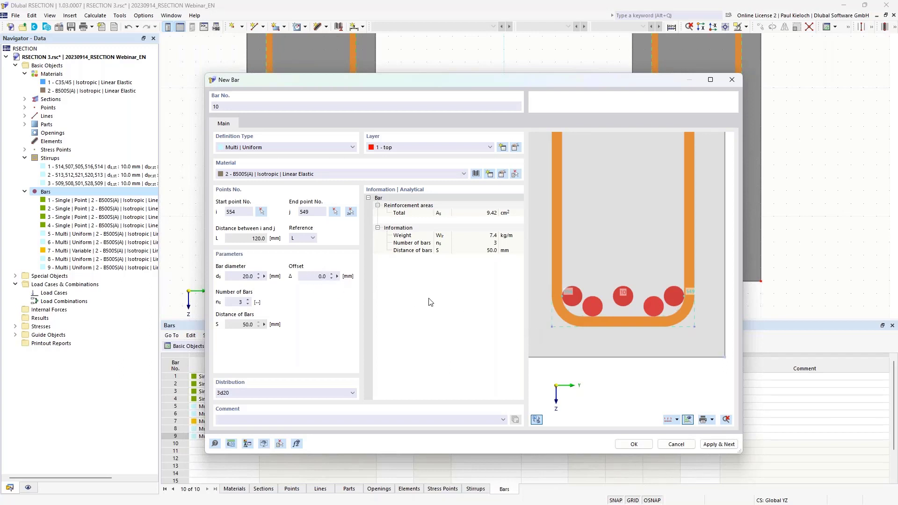
left_click(313, 275)
key("Tab")
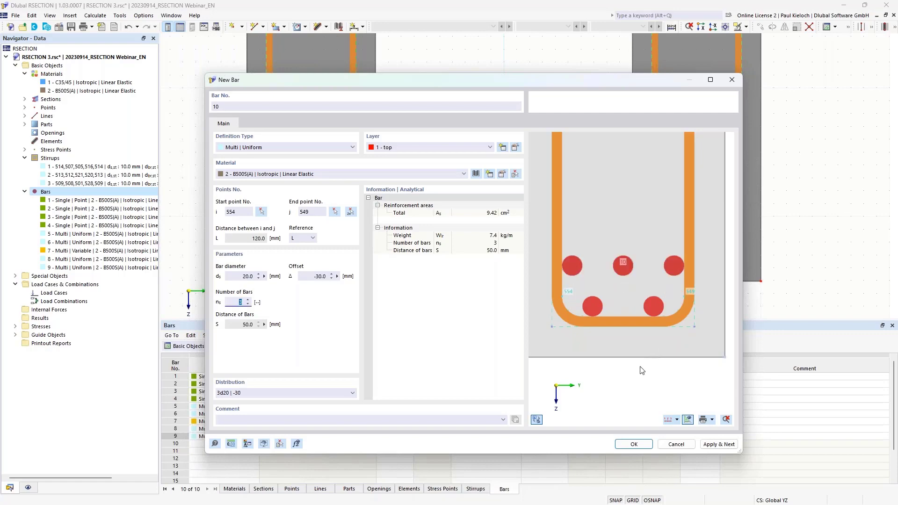
left_click(634, 442)
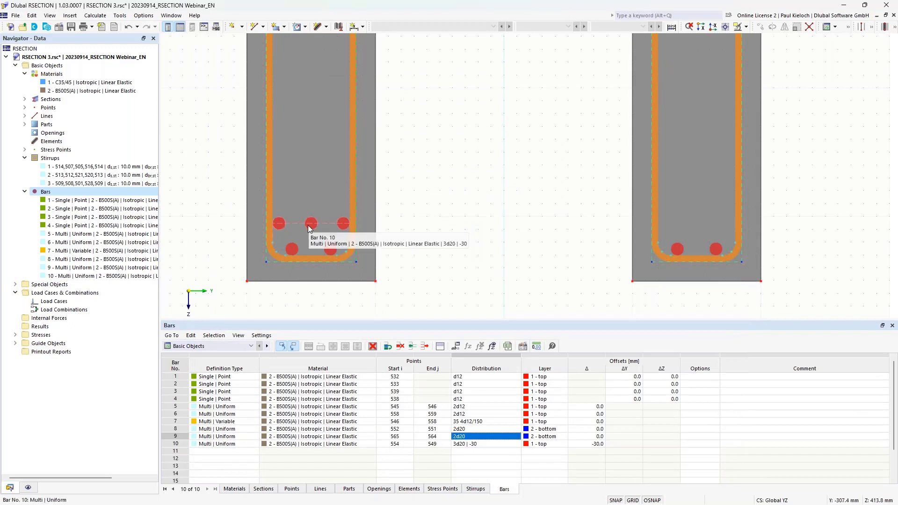
Duplicate bar row 10 in the bars table and reassign the copy to points 567 and 562 in the right web
left_click(178, 446)
right_click(178, 446)
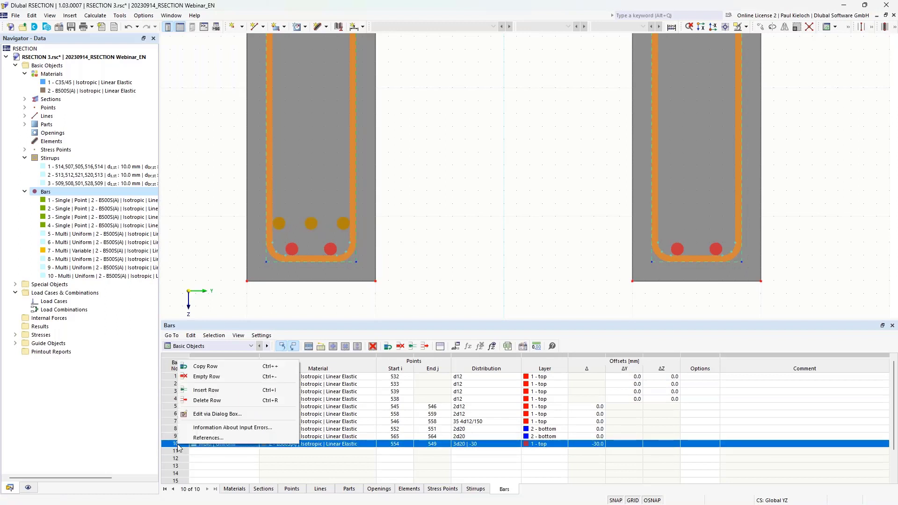
left_click(224, 366)
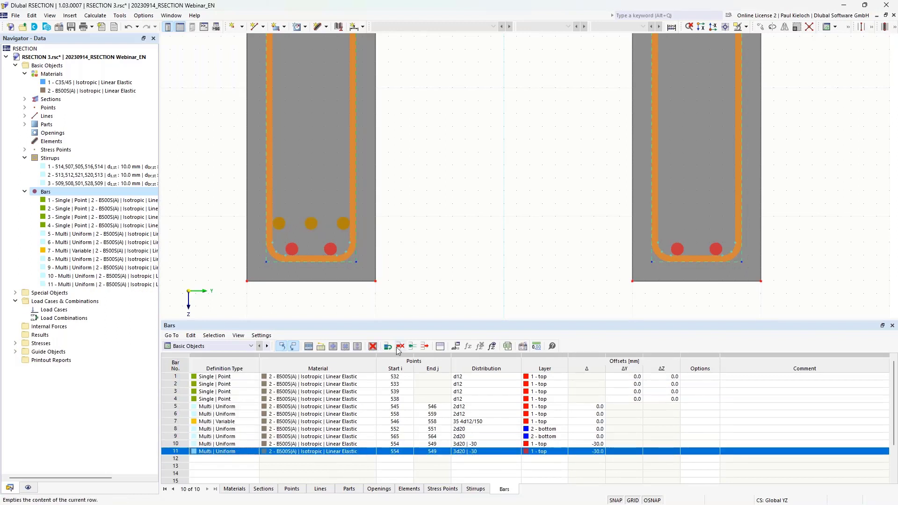
left_click(406, 451)
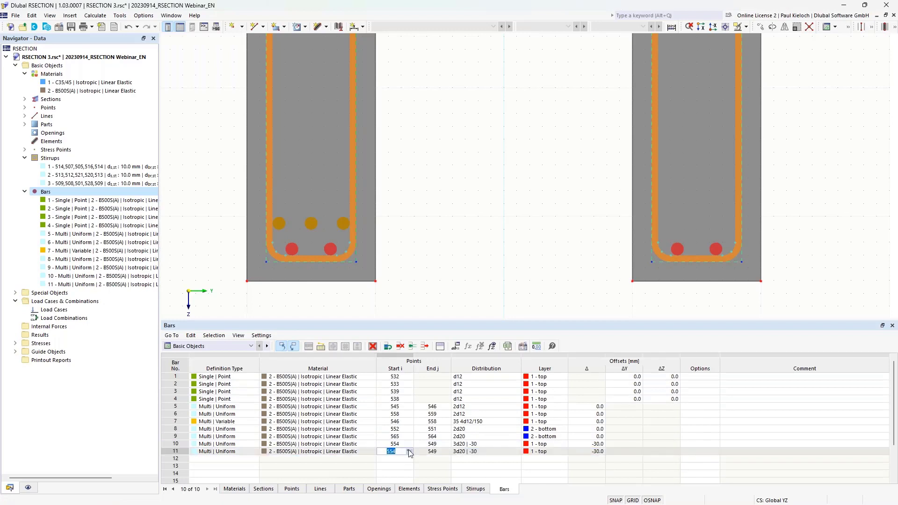
left_click(409, 451)
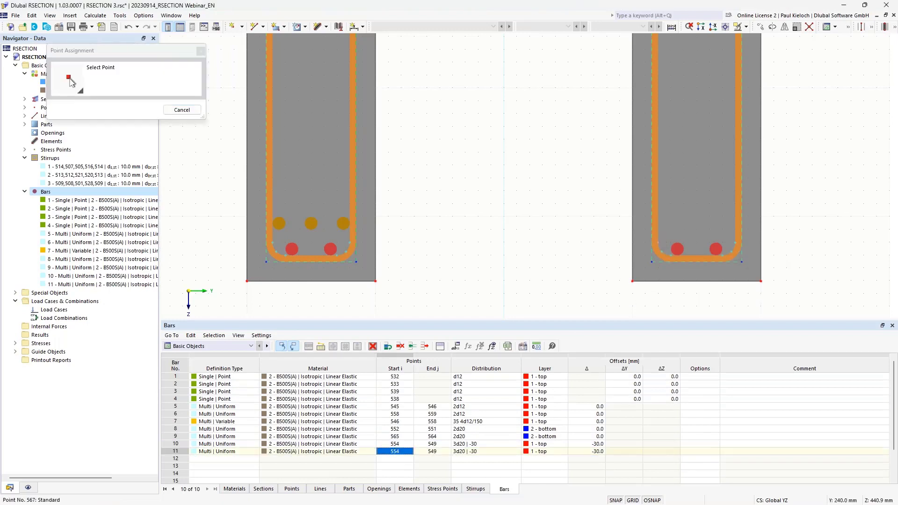
left_click(355, 262)
left_click(444, 452)
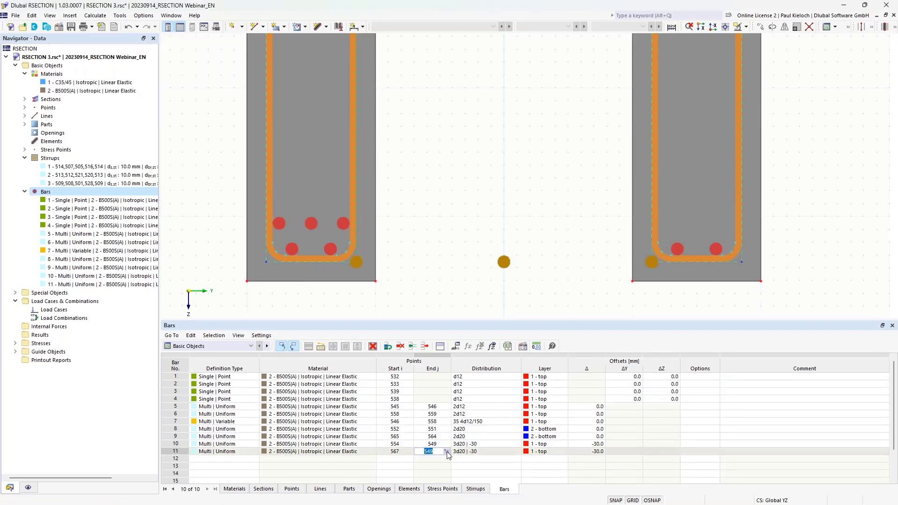
left_click(447, 451)
left_click(708, 245)
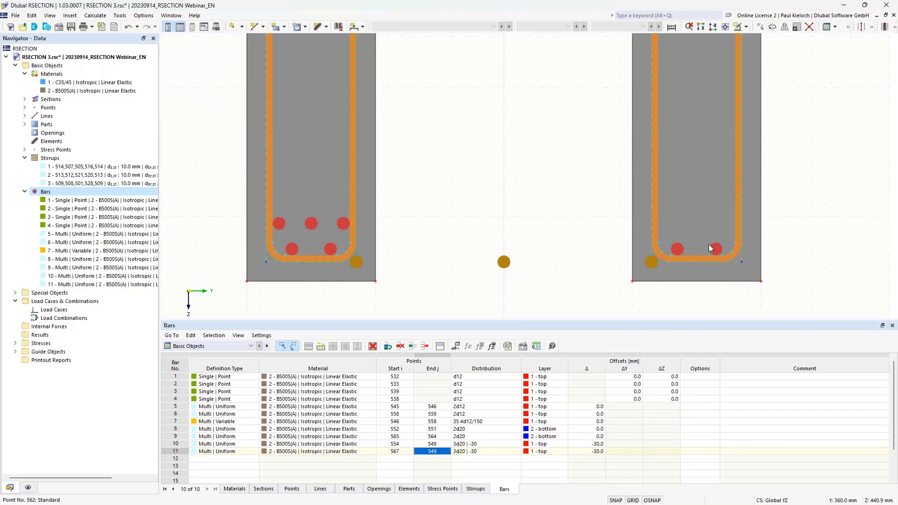
left_click(533, 246)
scroll(532, 246, "down", 4)
middle_click_drag(543, 204, 528, 214)
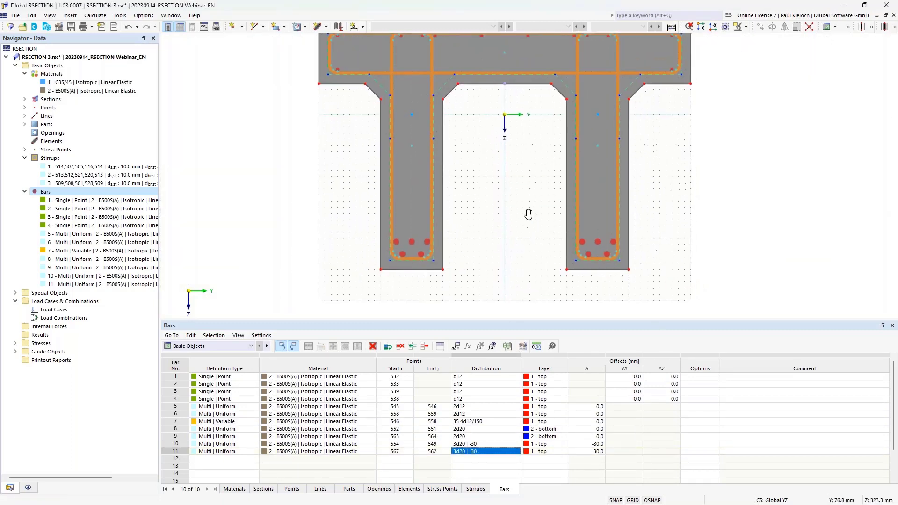
Assign bar rows 10 and 11 to layer "3 - bottom - additional" in the bars table
left_click_drag(614, 320, 615, 313)
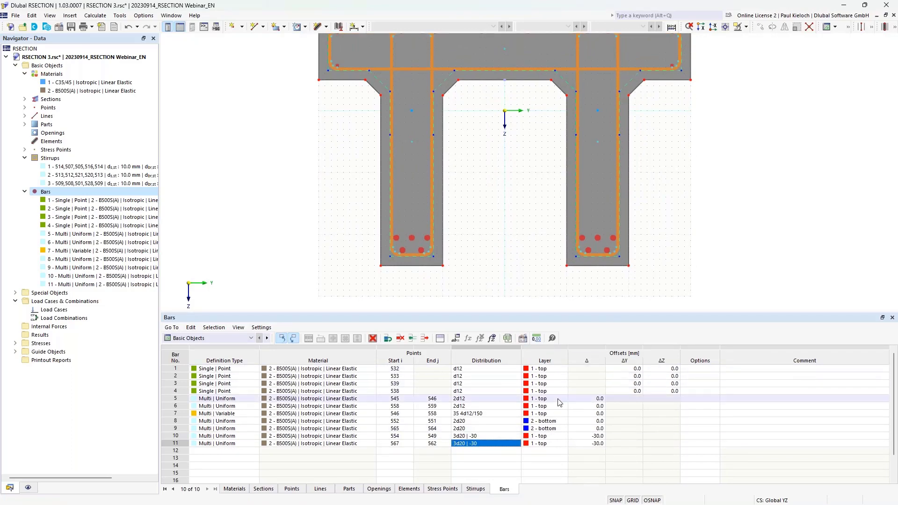
middle_click_drag(529, 180, 524, 197)
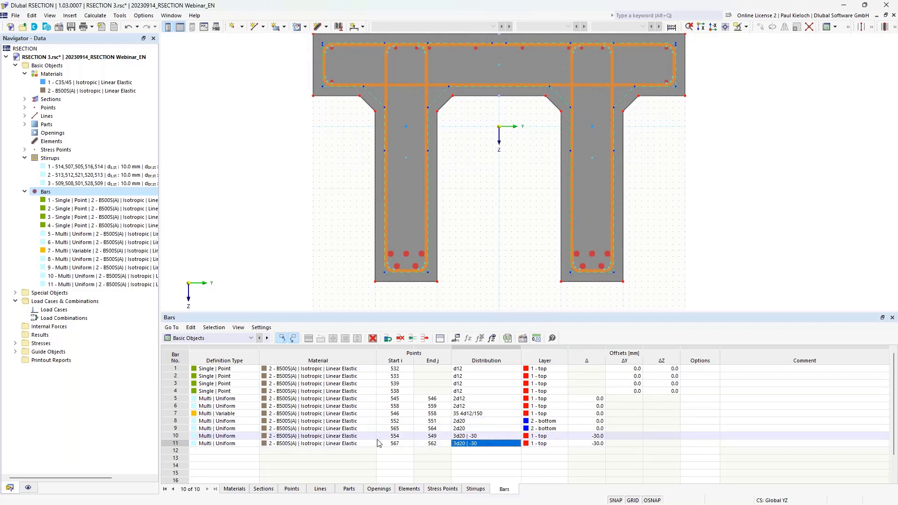
left_click(553, 436)
left_click(564, 435)
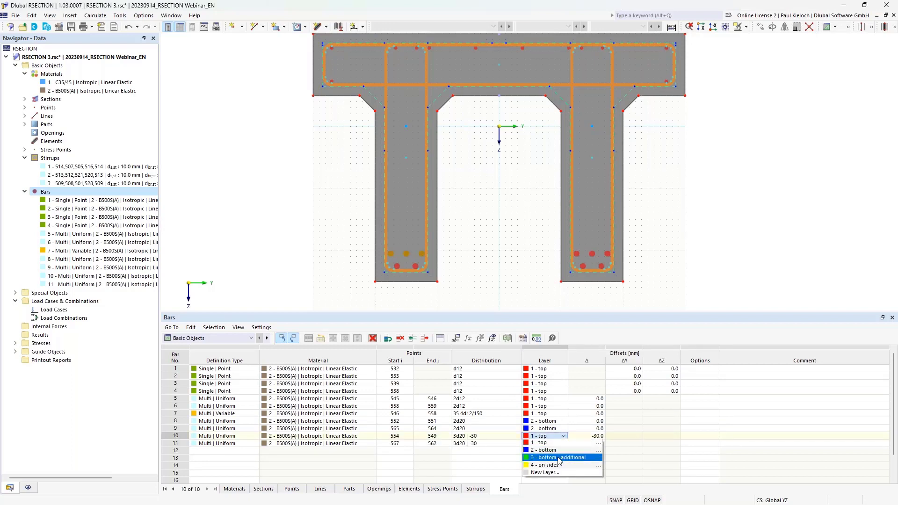
left_click(557, 458)
left_click(541, 444)
left_click(550, 444)
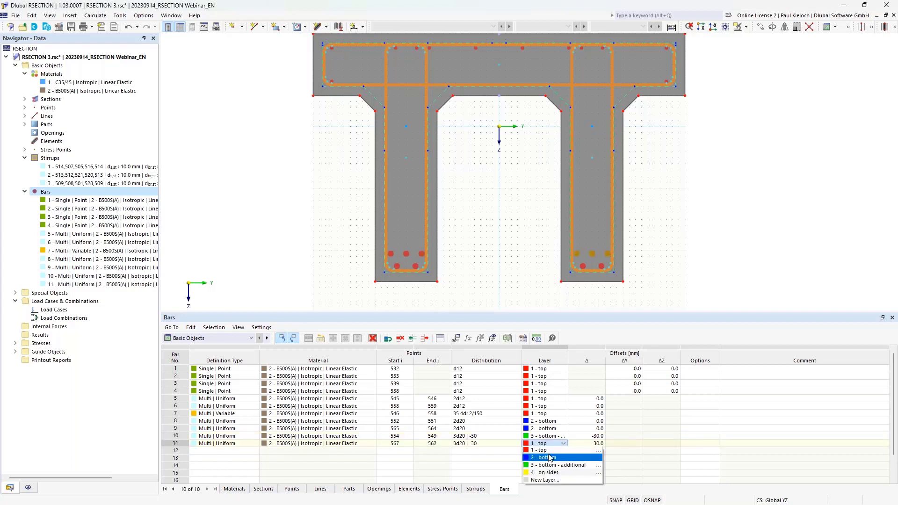
left_click(550, 465)
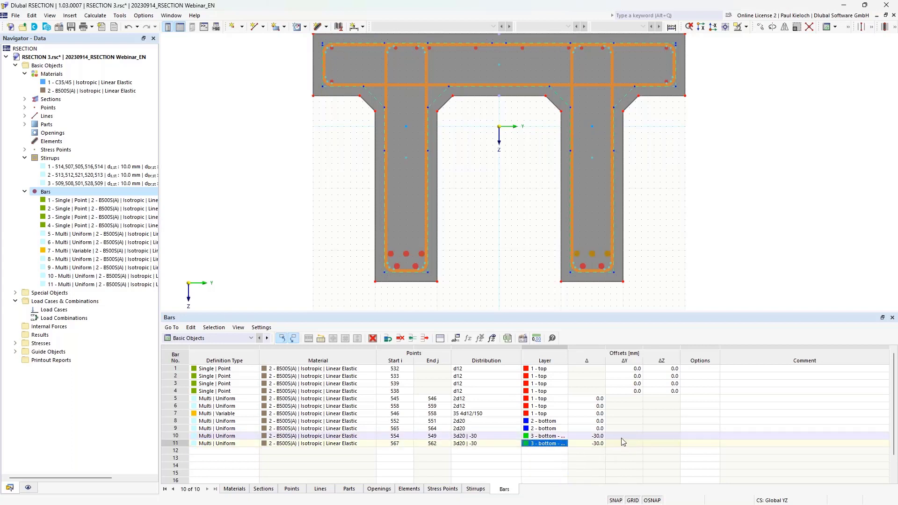
left_click(625, 436)
left_click(623, 444)
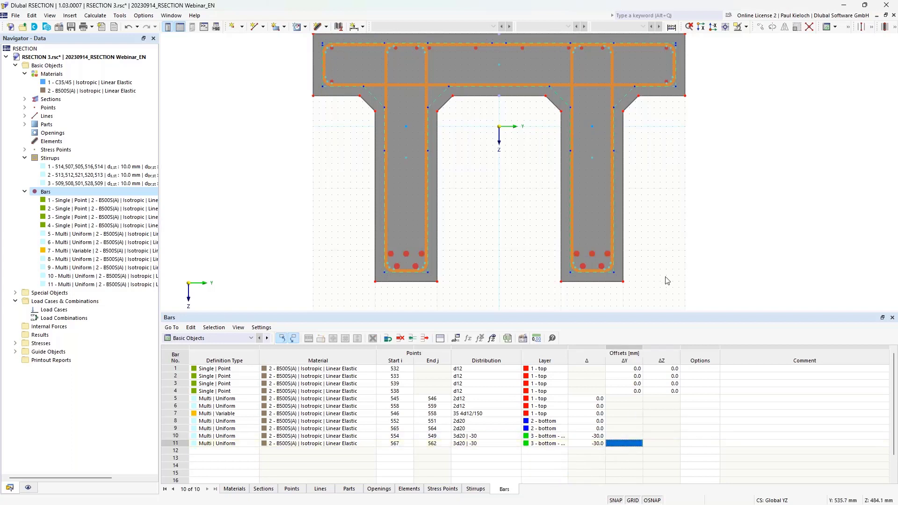
Start a new Multi | Variable bar row along the left web's outer stirrup leg from point 543 to point 554
middle_click_drag(663, 179, 654, 184)
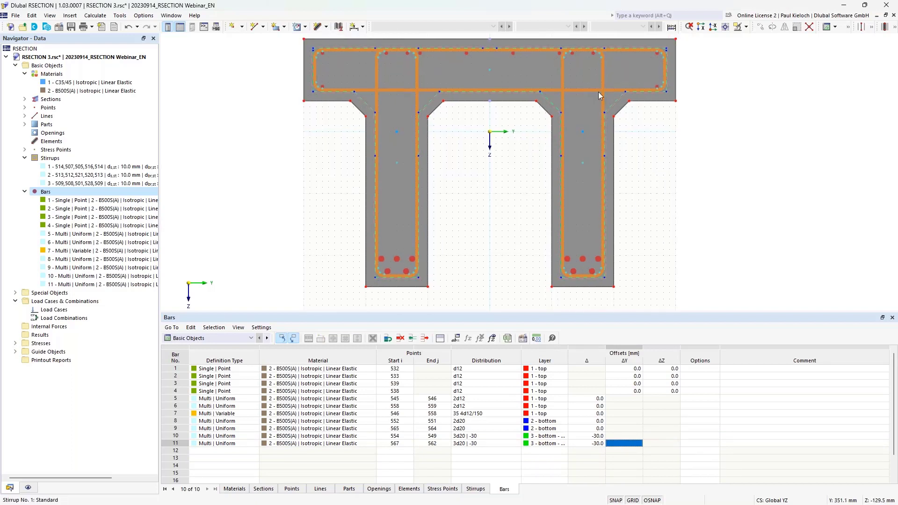
right_click(43, 192)
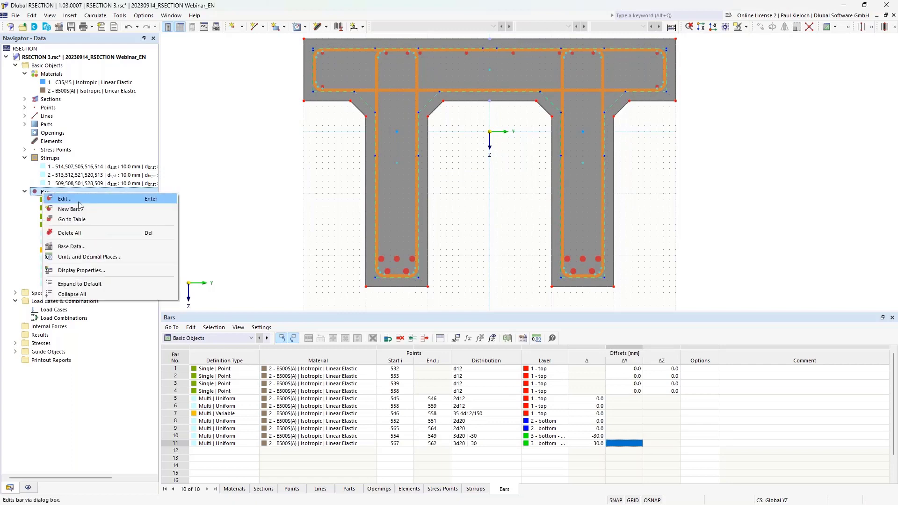
left_click(78, 211)
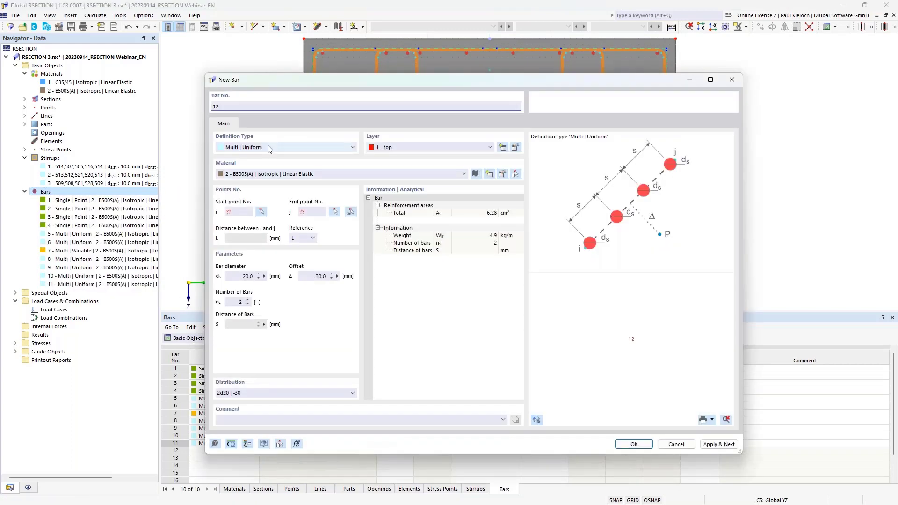
left_click(269, 149)
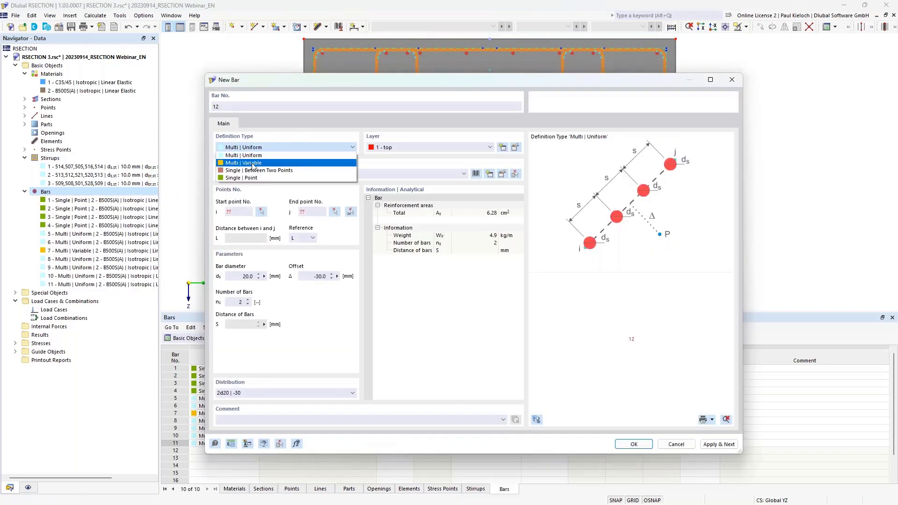
left_click(257, 163)
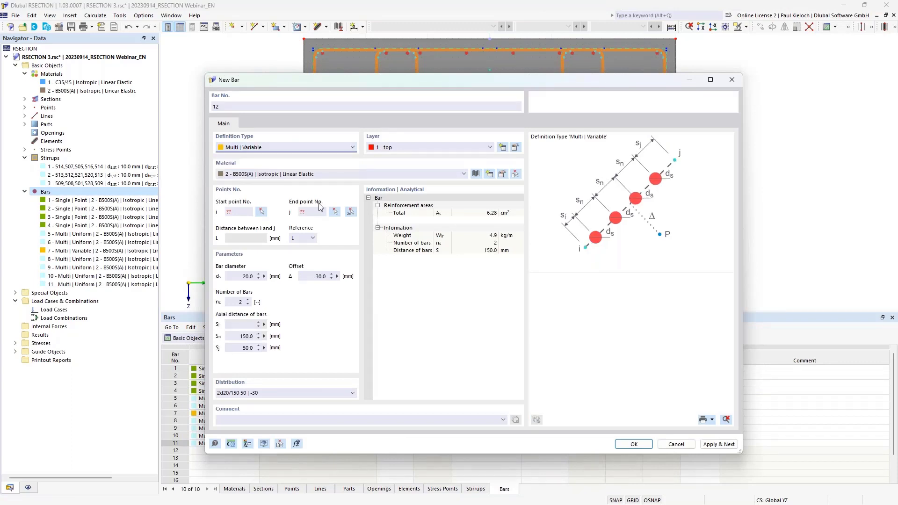
left_click(350, 213)
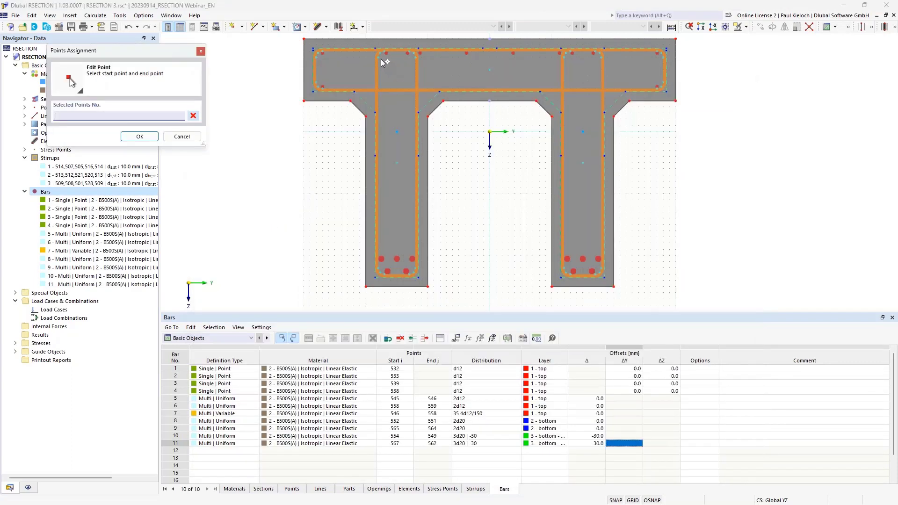
left_click(380, 59)
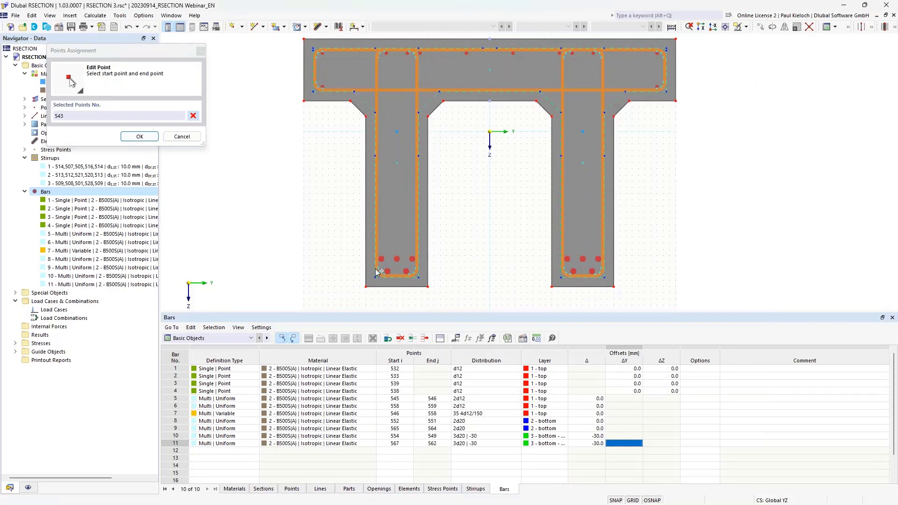
left_click(379, 267)
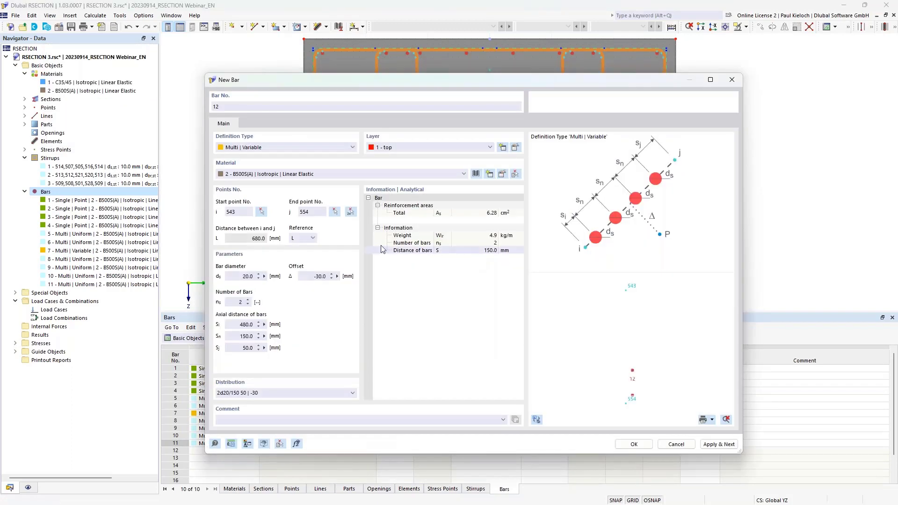
Set five 10 mm bars with 0 mm offset, 0 mm start distance and 150 mm spacing, preview them and create the row
left_click_drag(239, 276, 410, 296)
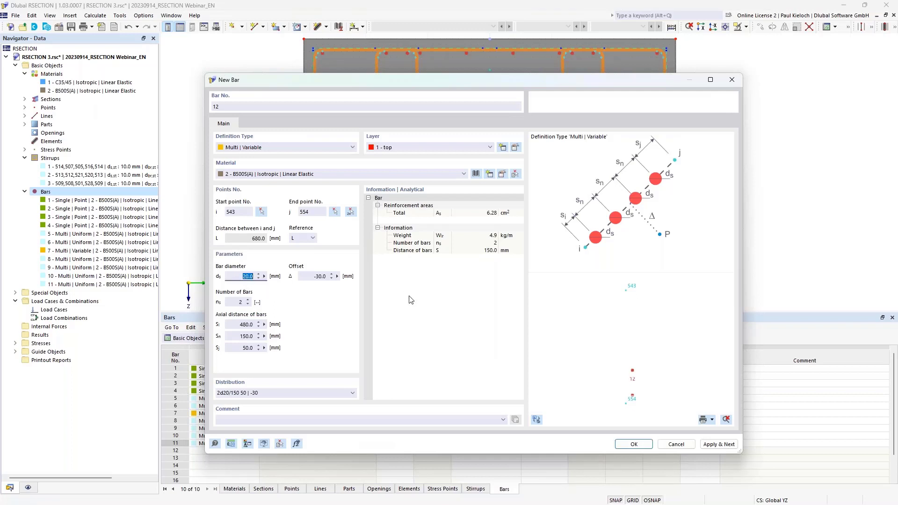
type("10")
left_click(313, 276)
type("0")
left_click(238, 303)
left_click(235, 324)
type("0")
left_click(241, 335)
left_click(537, 420)
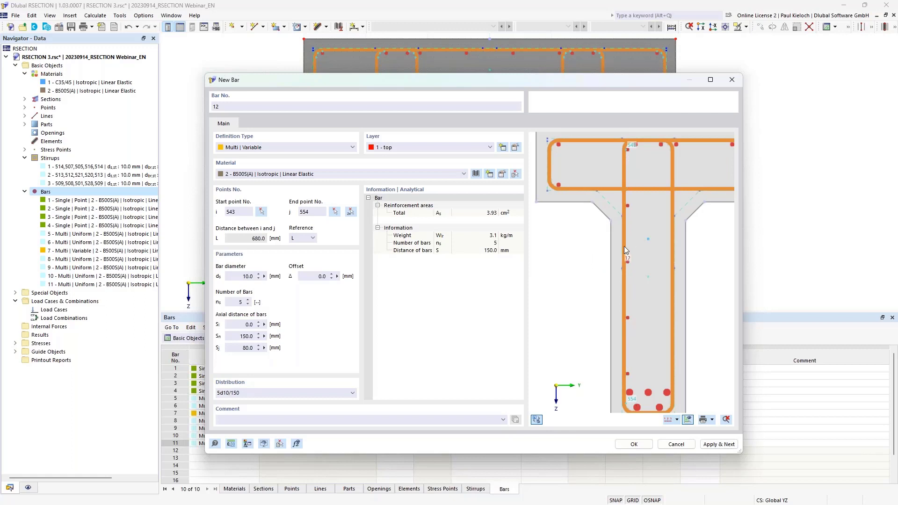
left_click(632, 446)
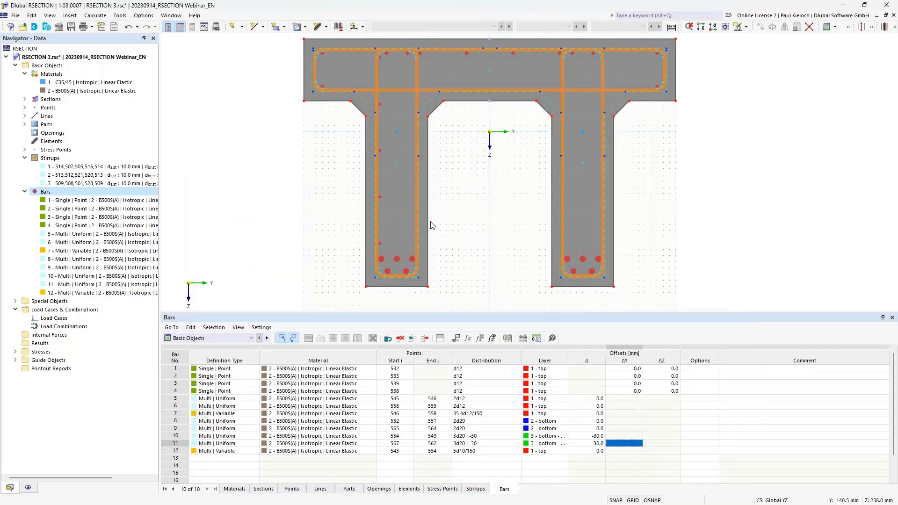
Duplicate bar row 12 in the bars table and reassign the copy to points 548 and 549 in the left web
left_click(176, 450)
right_click(176, 452)
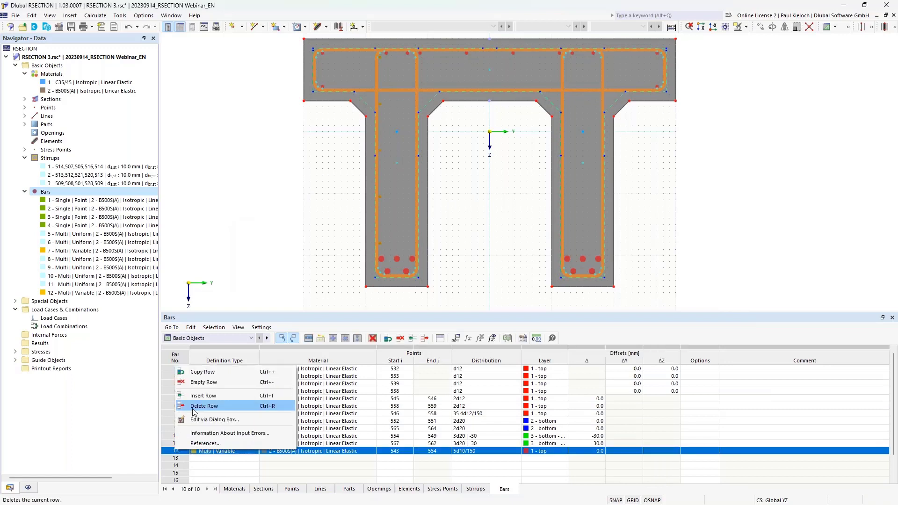
left_click(211, 372)
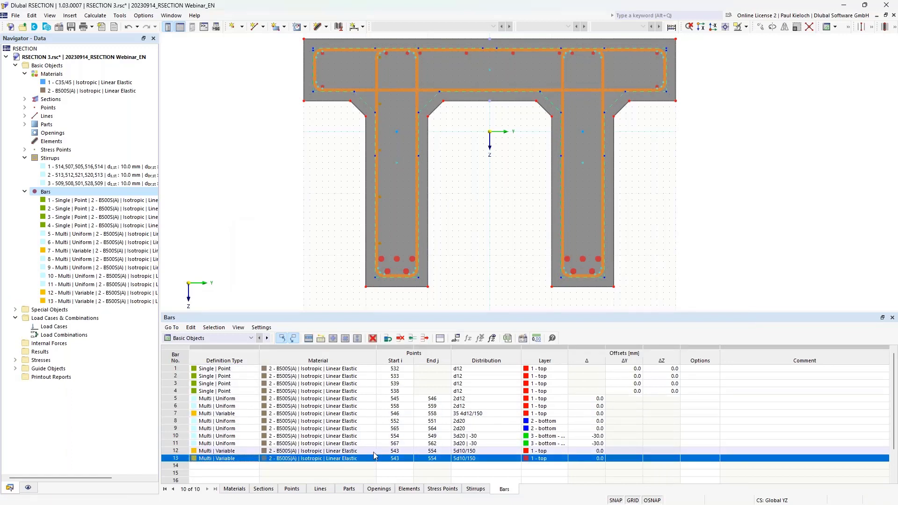
left_click(393, 458)
left_click(410, 458)
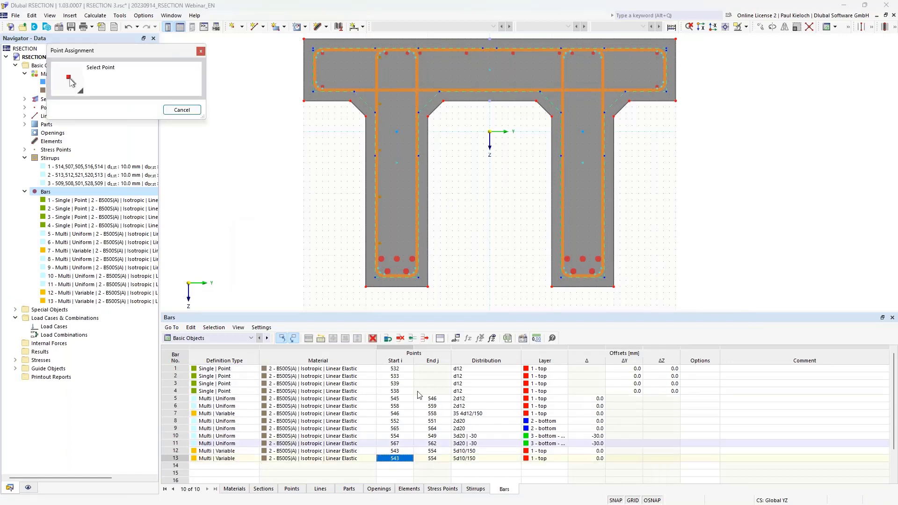
left_click(418, 90)
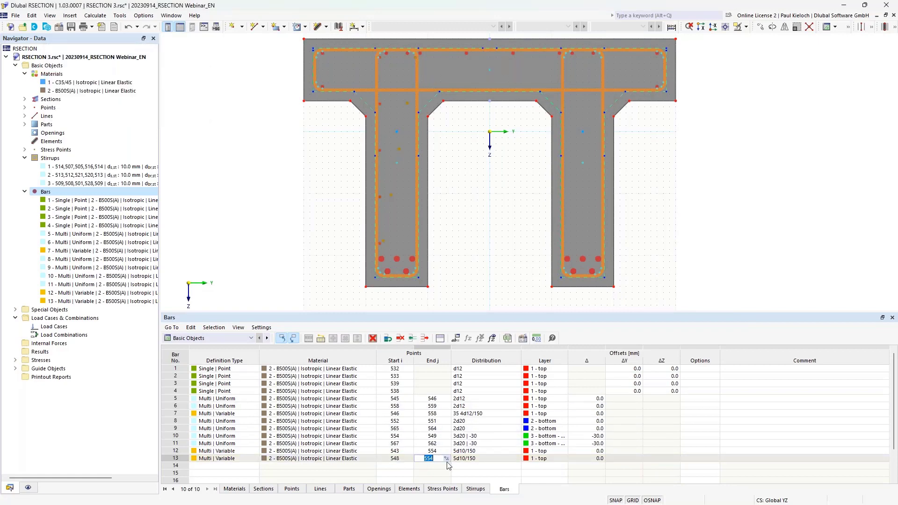
left_click(448, 461)
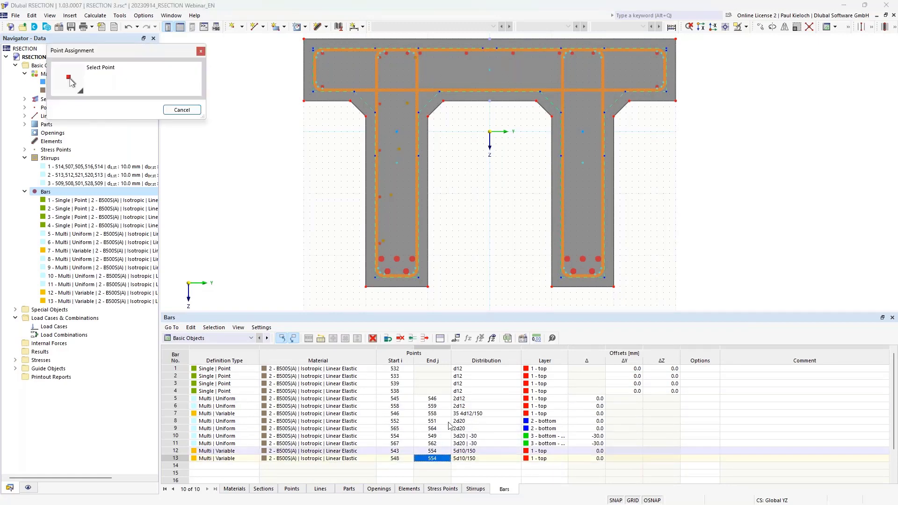
left_click(429, 278)
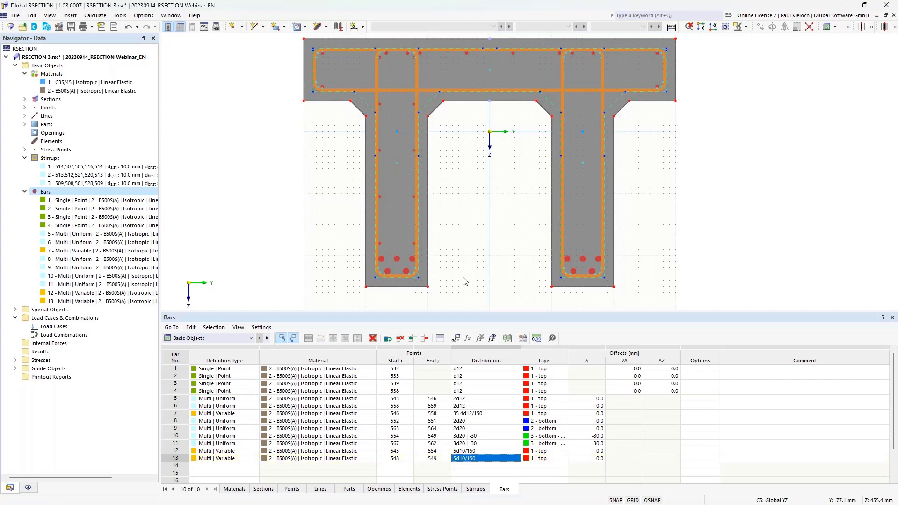
Duplicate bar row 13 and reassign the copy to points 556 and 567 along the right web's left stirrup leg
scroll(260, 411, "down", 1)
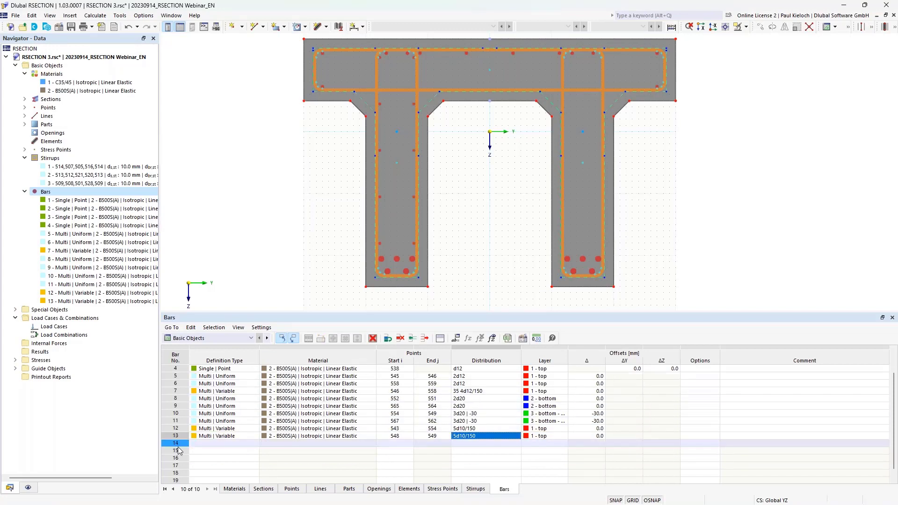
right_click(177, 436)
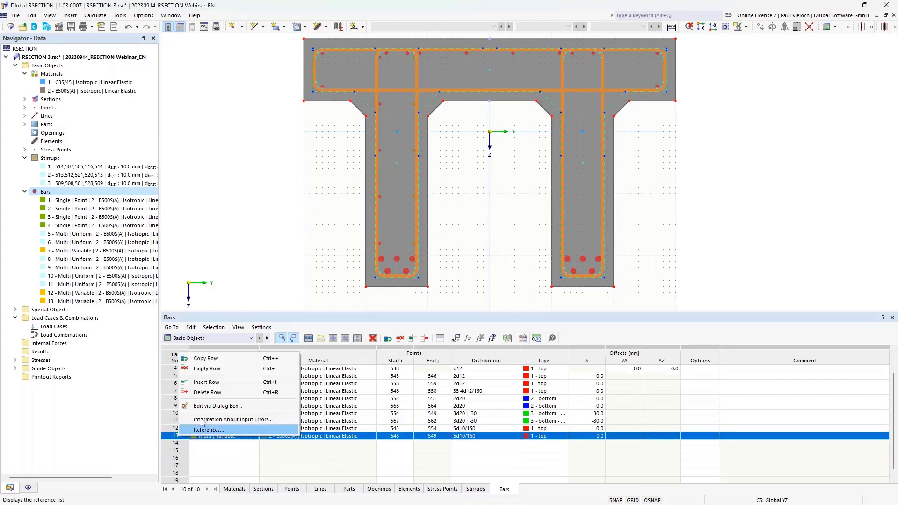
left_click(223, 363)
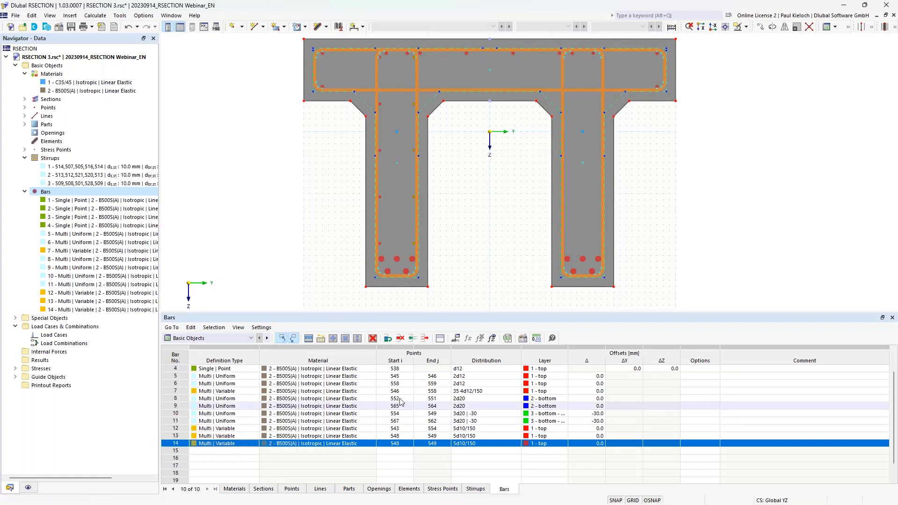
left_click(404, 444)
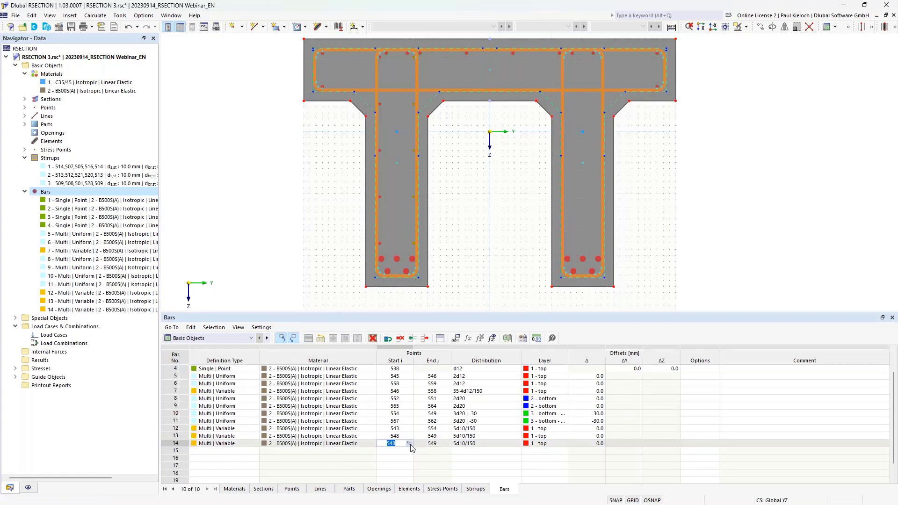
left_click(410, 444)
left_click(564, 58)
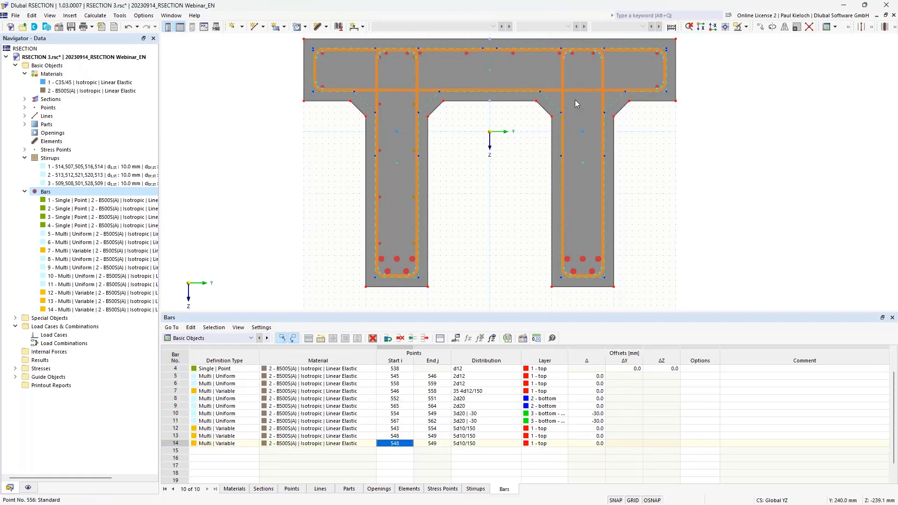
left_click(433, 444)
left_click(446, 443)
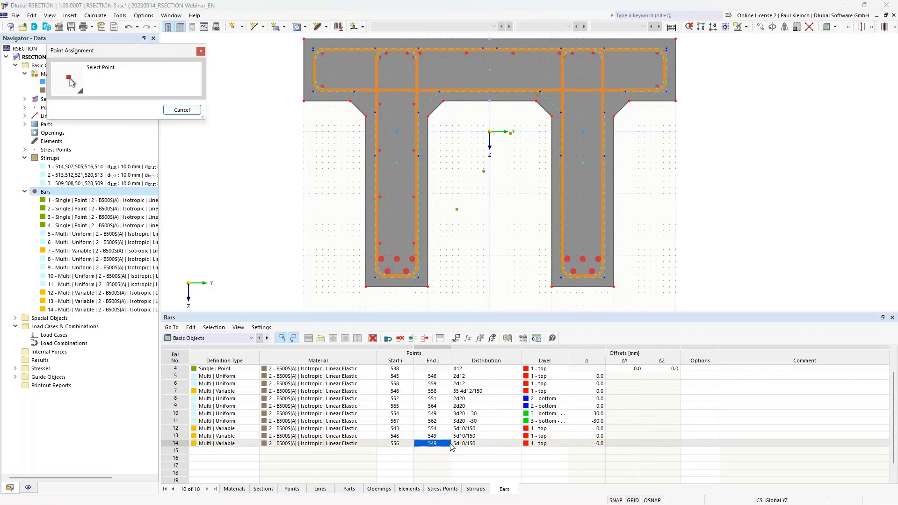
left_click(563, 275)
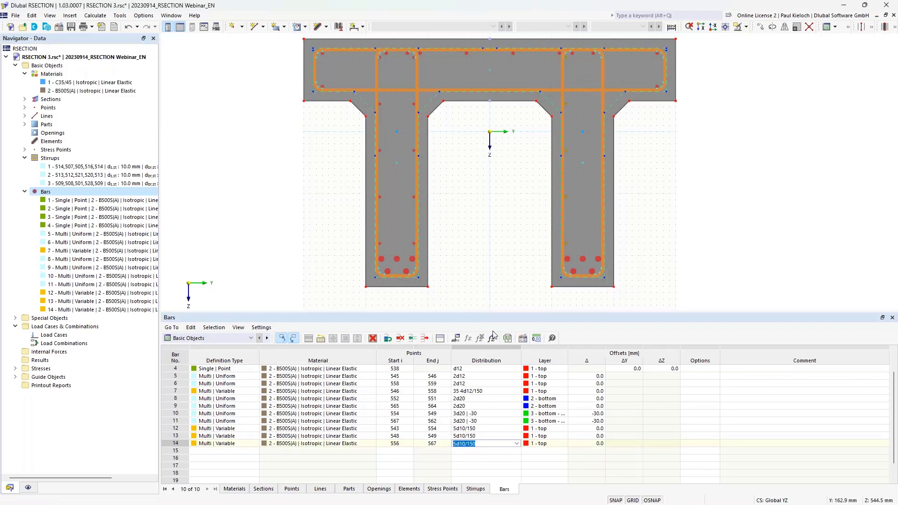
Duplicate bar row 14 and reassign the copy to points 561 and 562 along the right web's right stirrup leg
left_click(185, 444)
right_click(185, 444)
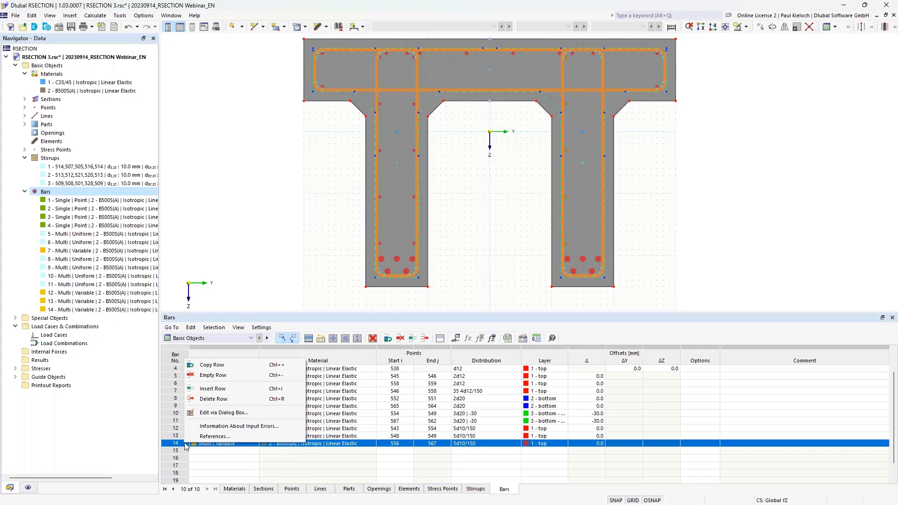
left_click(220, 364)
left_click(406, 450)
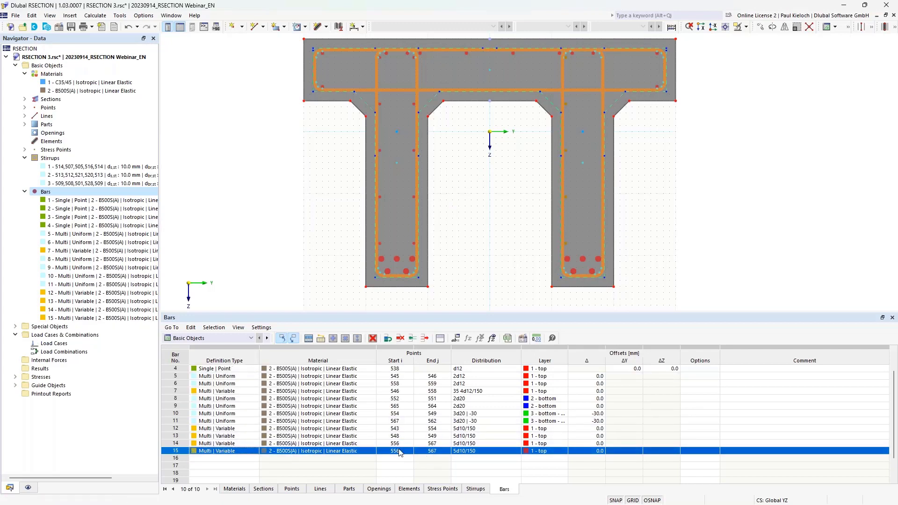
left_click(406, 450)
left_click(409, 451)
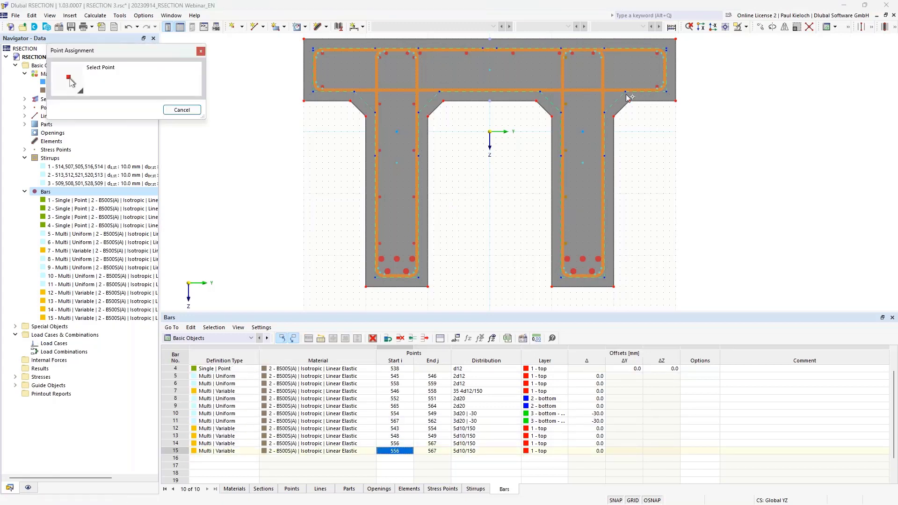
left_click(602, 56)
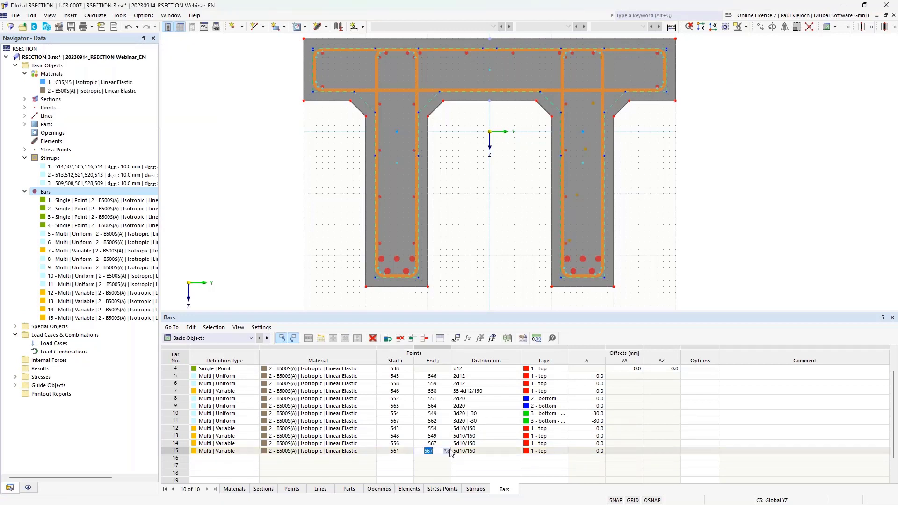
left_click(604, 279)
Assign bar rows 12 to 15 to layer "4 - on sides" in the bars table
left_click(545, 428)
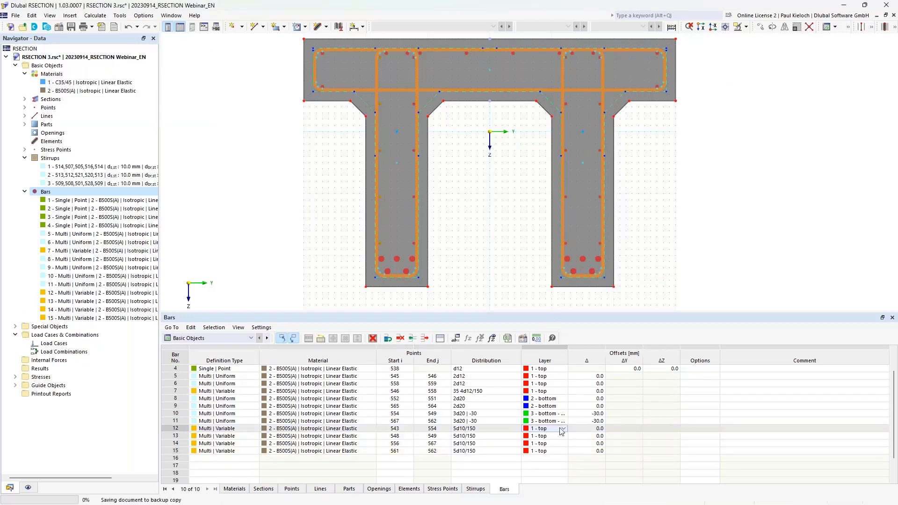
left_click(564, 429)
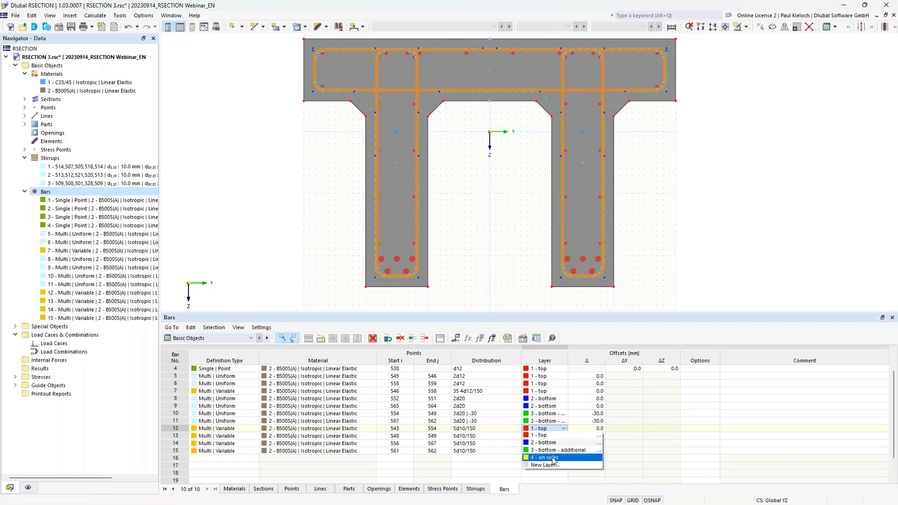
left_click(553, 457)
left_click(545, 436)
left_click(563, 435)
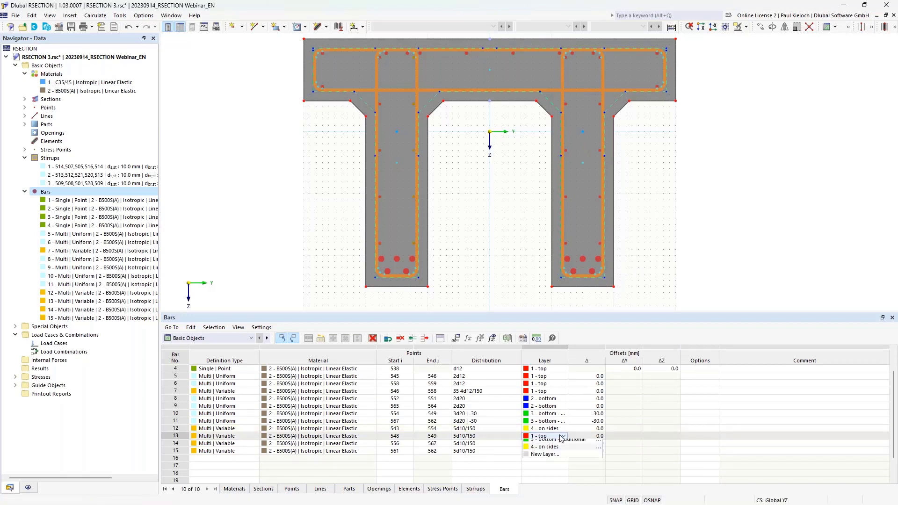
left_click(553, 464)
left_click(552, 443)
left_click(562, 443)
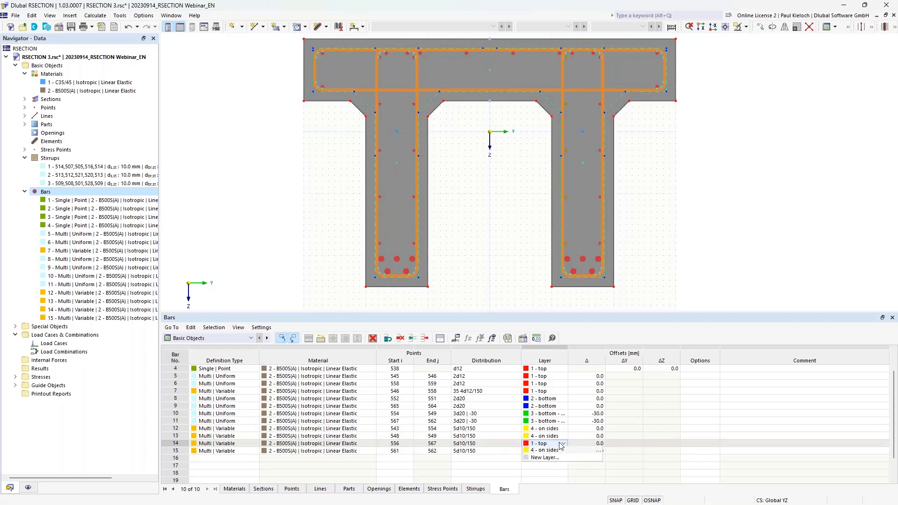
left_click(549, 471)
left_click(545, 451)
left_click(563, 451)
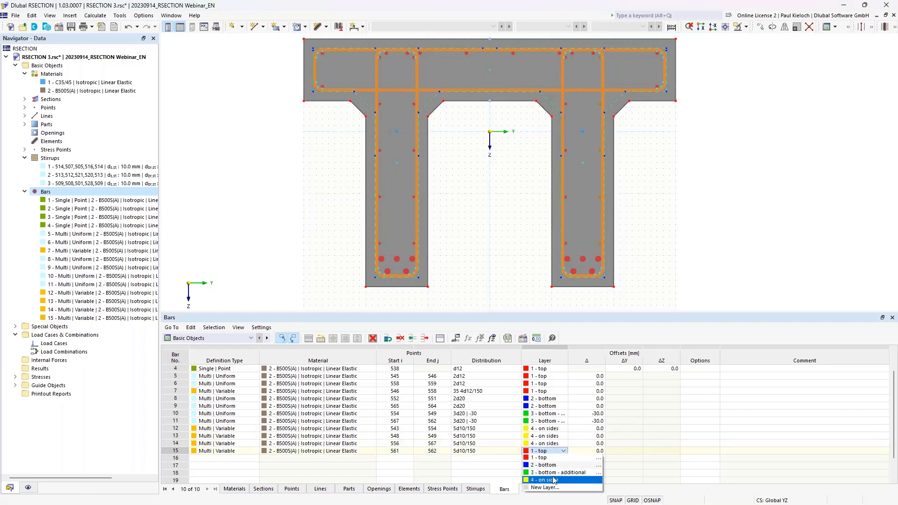
left_click(553, 480)
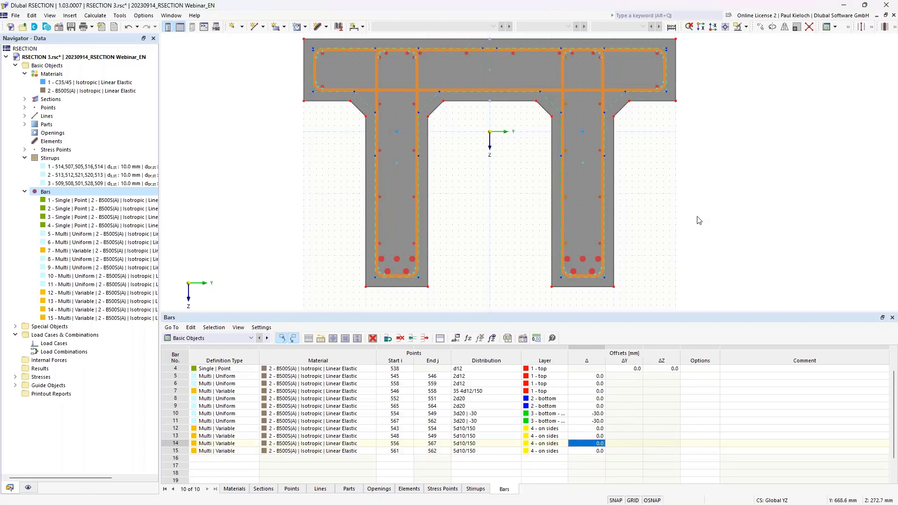
Resize the bars table so all 15 bar rows fit beneath the section, and save the model
middle_click_drag(699, 213, 669, 246)
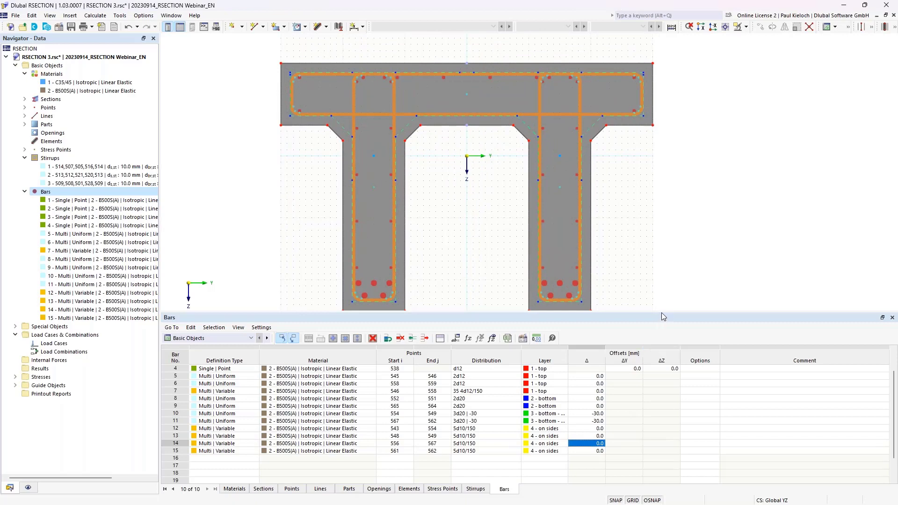
left_click_drag(661, 312, 661, 285)
scroll(643, 346, "up", 1)
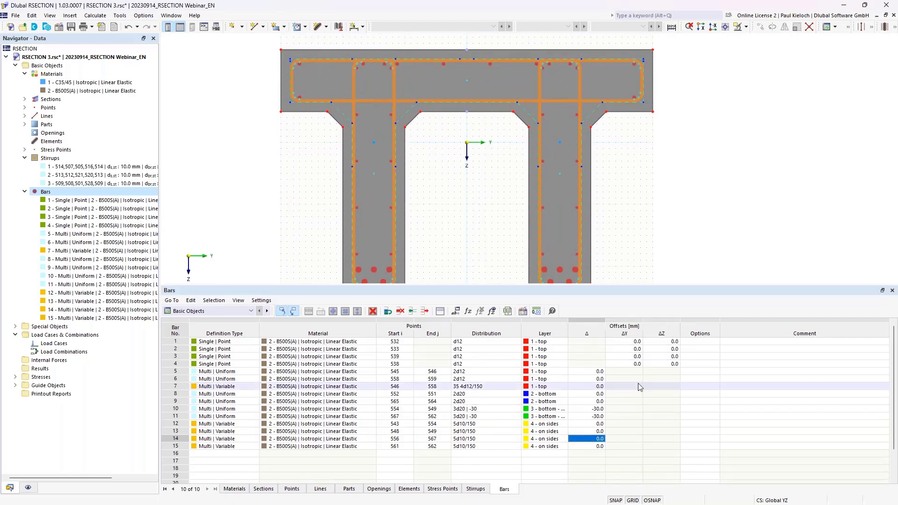
middle_click_drag(706, 202, 706, 190)
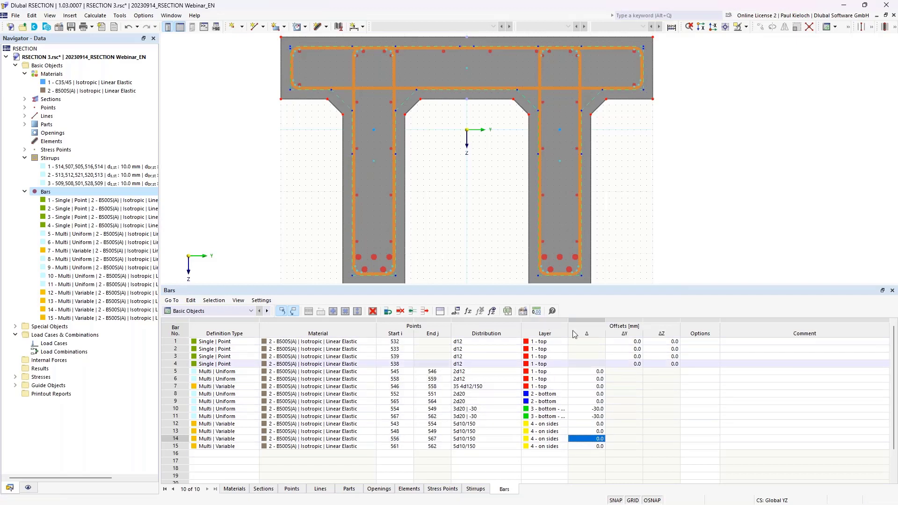
left_click_drag(613, 284, 613, 299)
left_click(70, 28)
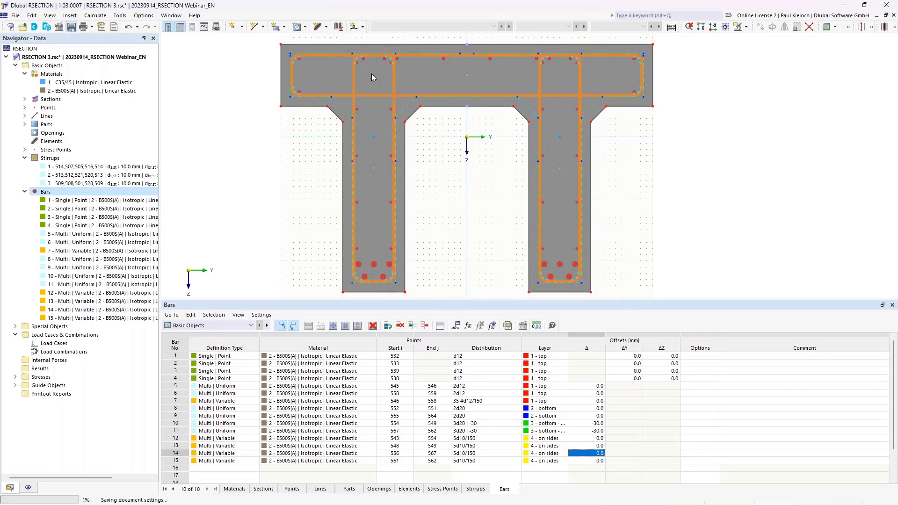
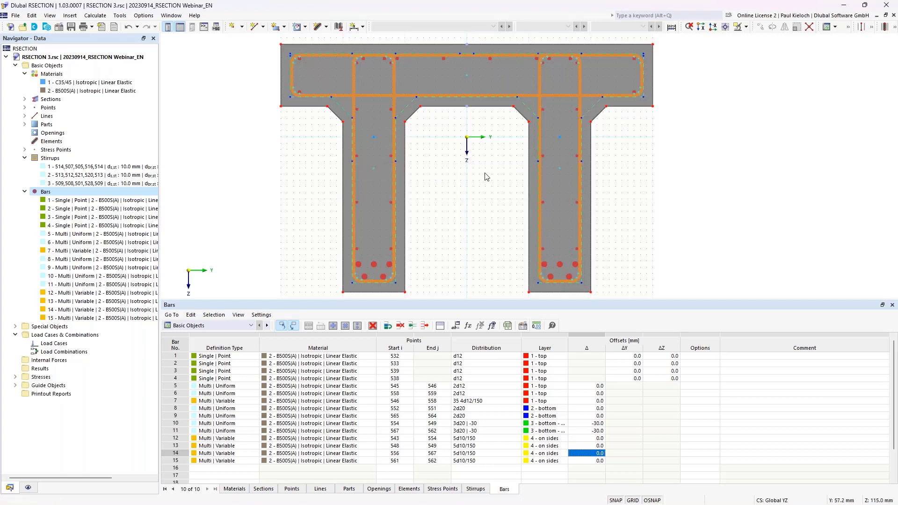
Switch to RFEM and start a new model named BEAM
mouse_move(350, 500)
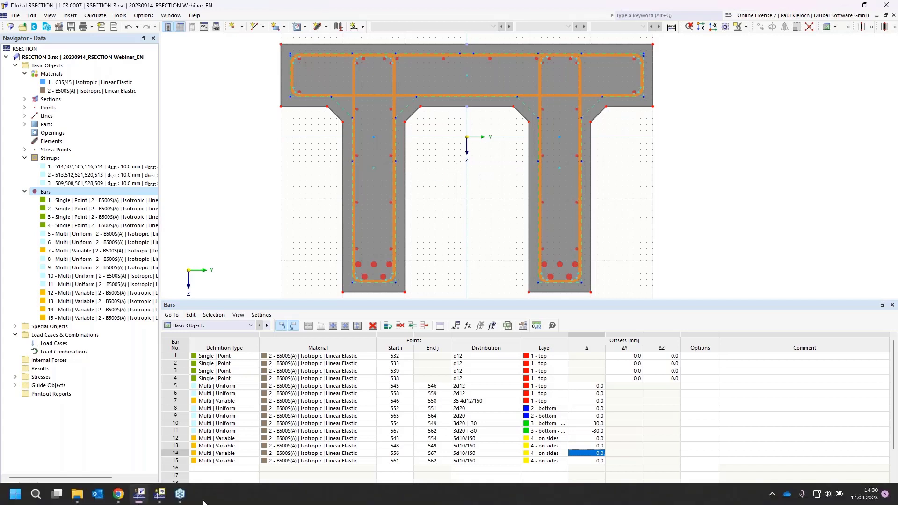
left_click(160, 494)
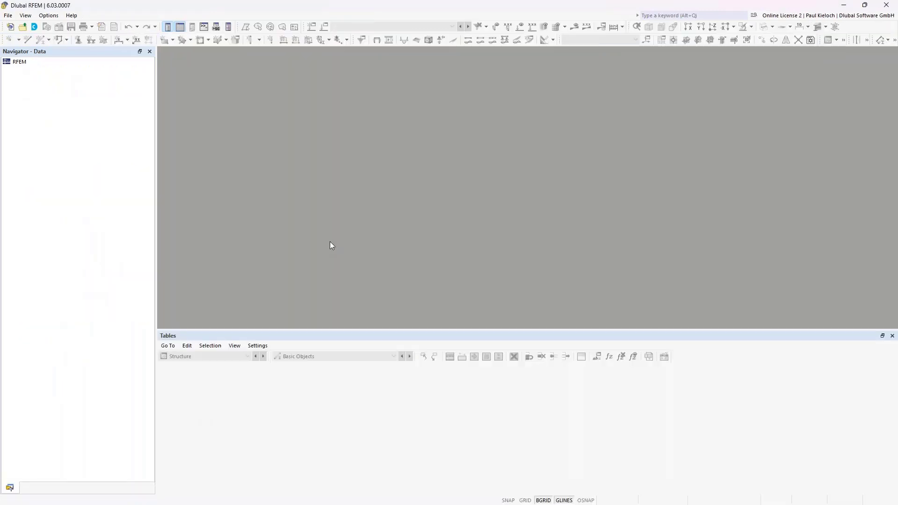
left_click(11, 29)
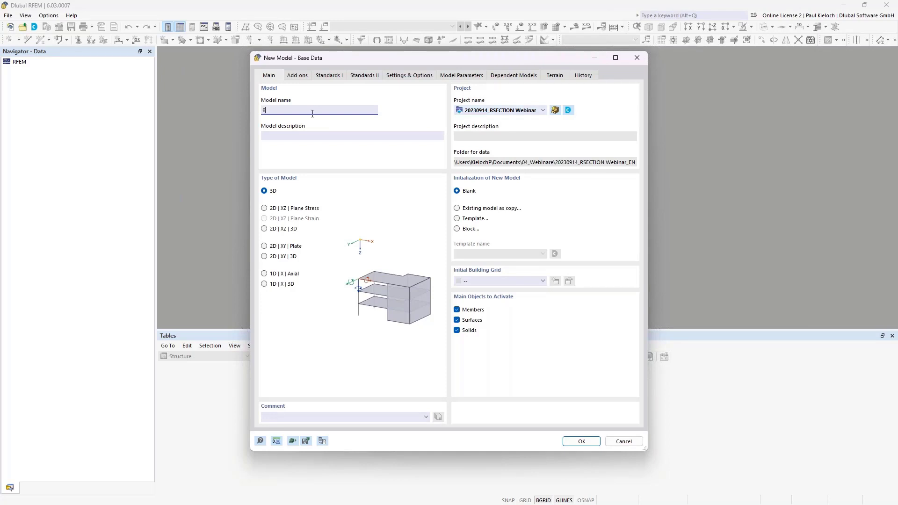
type("EAM")
Activate the Concrete Design add-on and set the EN 1992 national annex to DIN | 2015-12 (Germany)
left_click(299, 75)
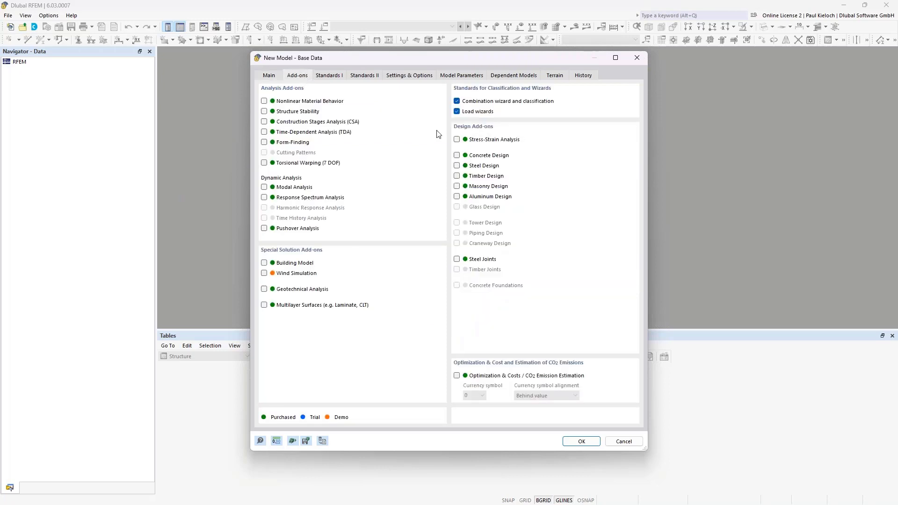
left_click(457, 157)
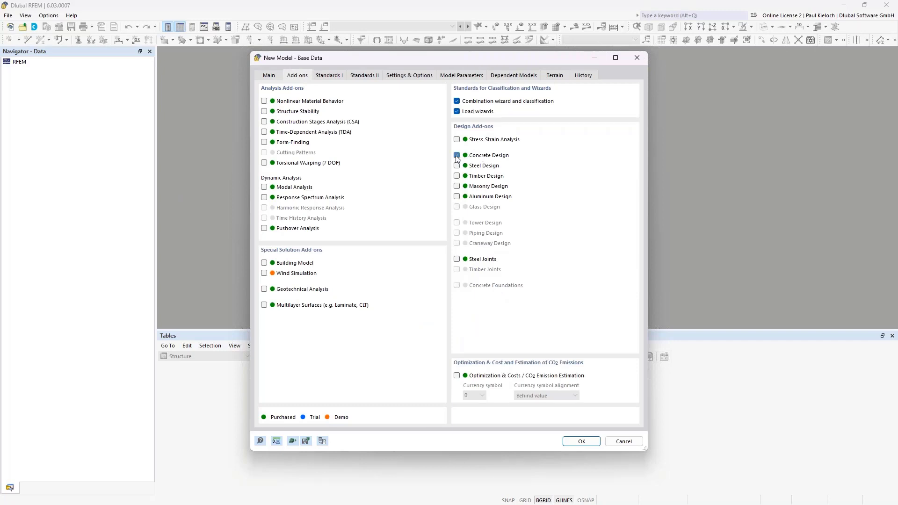
left_click(329, 76)
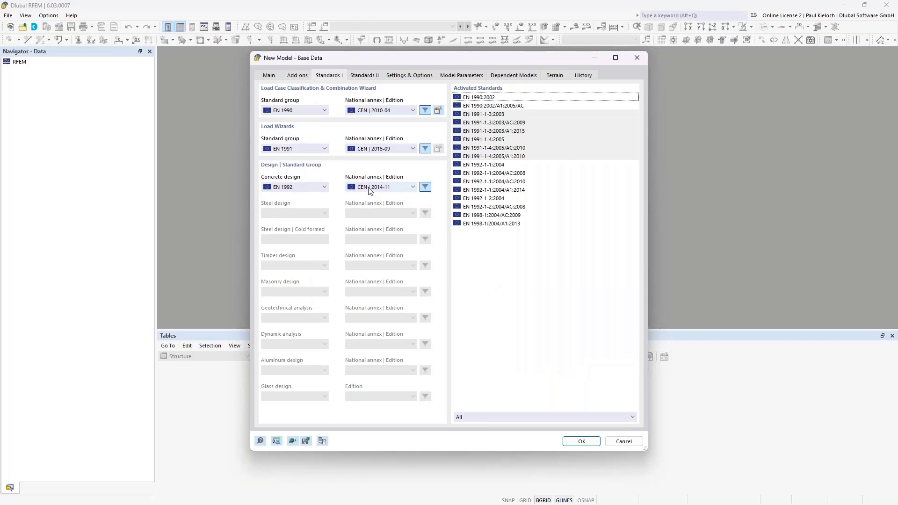
left_click(413, 187)
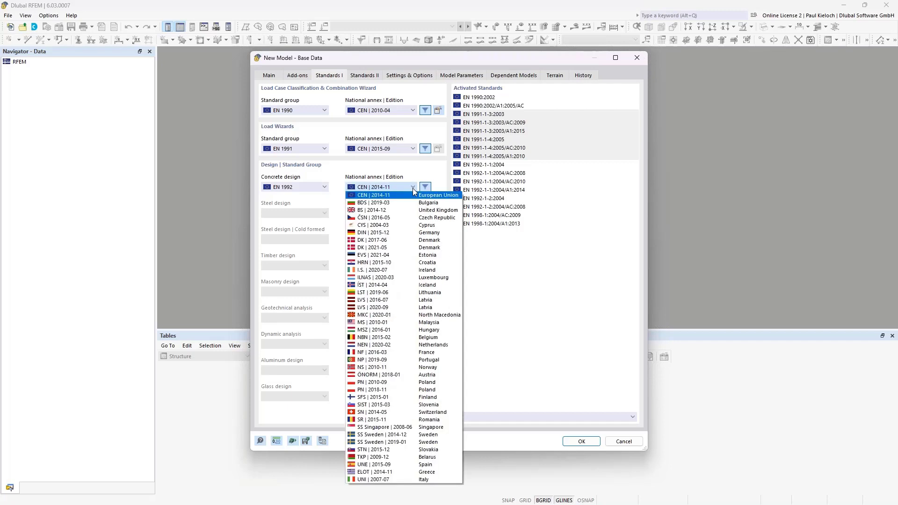
left_click(382, 233)
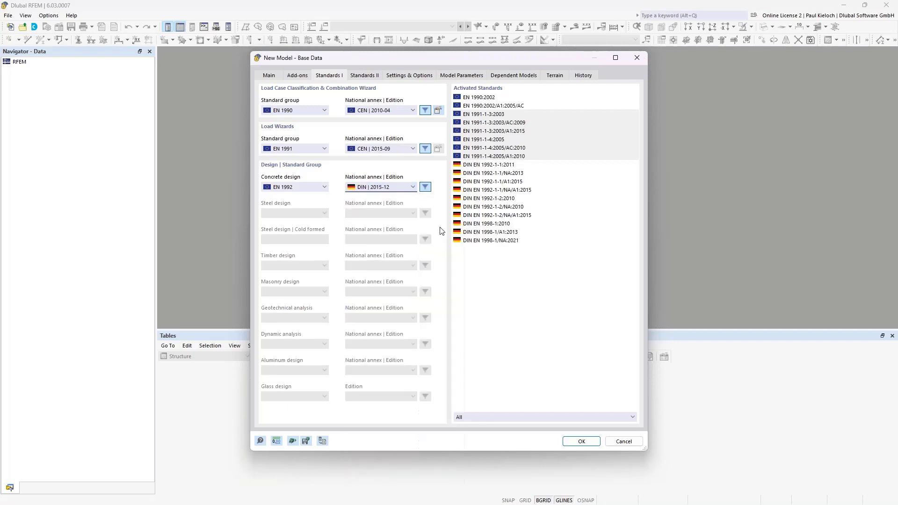
Return to the main base data and create the BEAM model, overwriting the existing model with that name
left_click(305, 77)
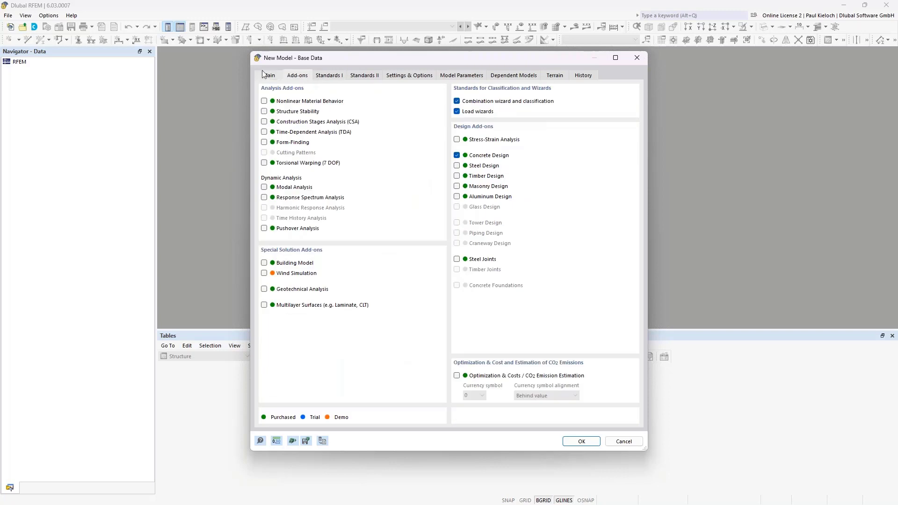
left_click(265, 75)
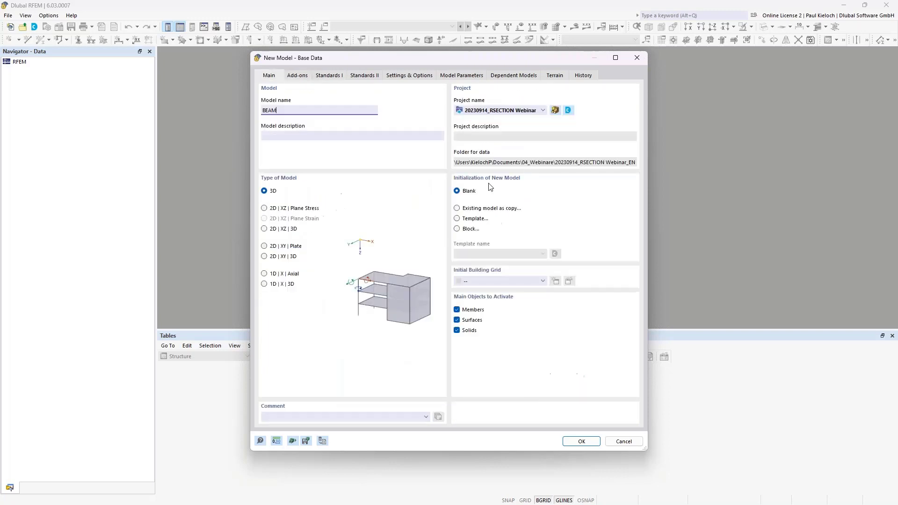
left_click(579, 441)
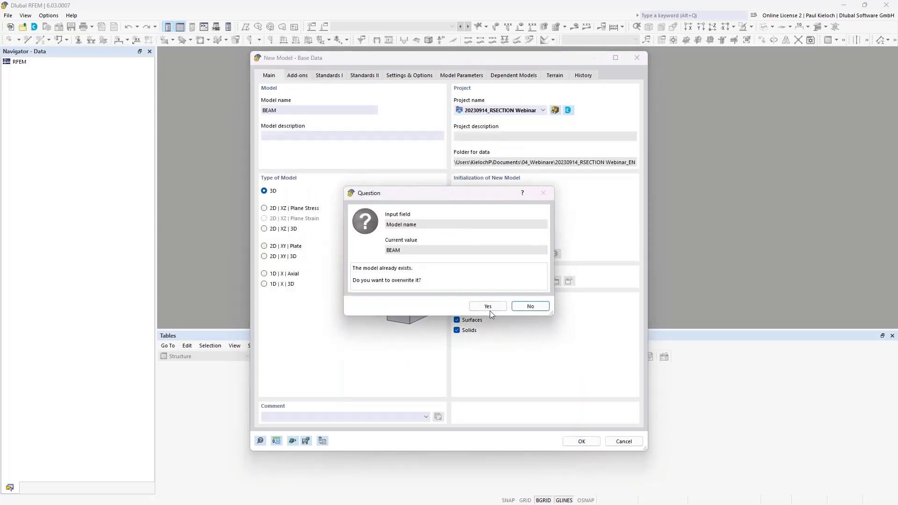
left_click(488, 307)
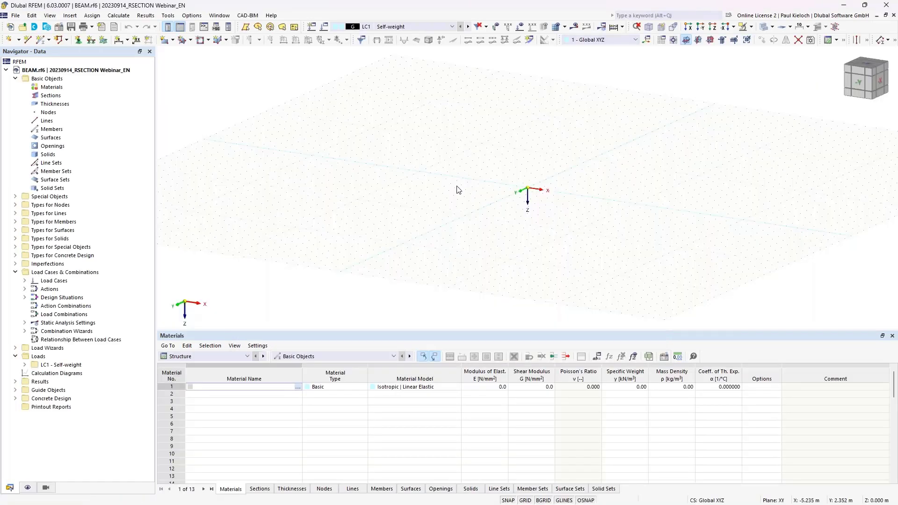
Import RSECTION 3 from RSECTION as a new section and expand the materials and sections in the navigator
middle_click_drag(571, 164, 513, 194)
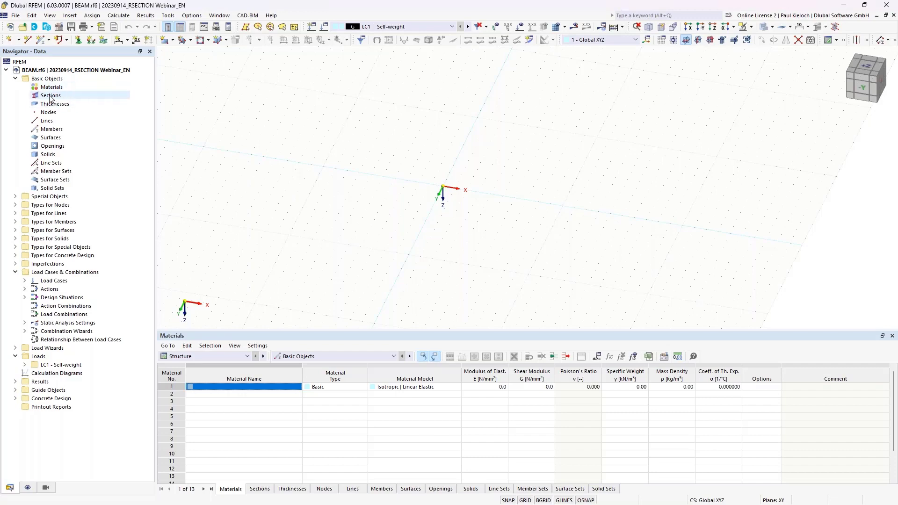
right_click(51, 98)
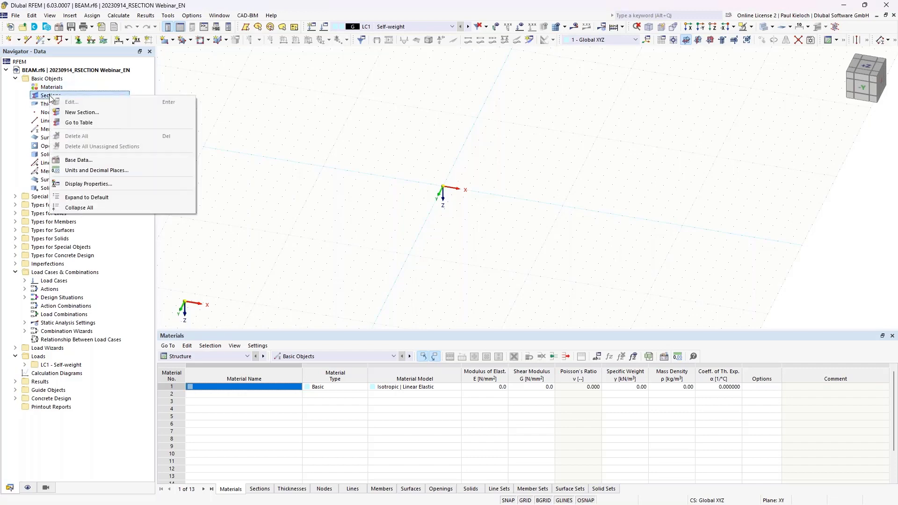
left_click(81, 112)
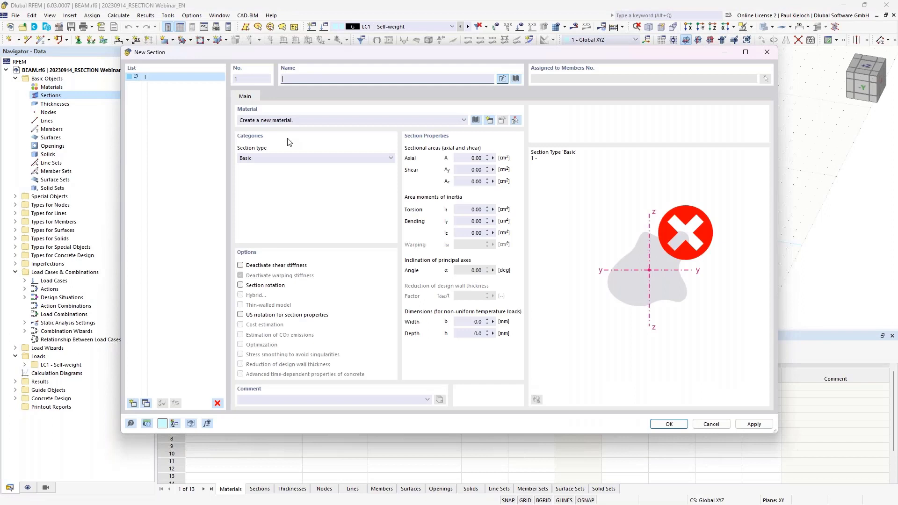
left_click(519, 80)
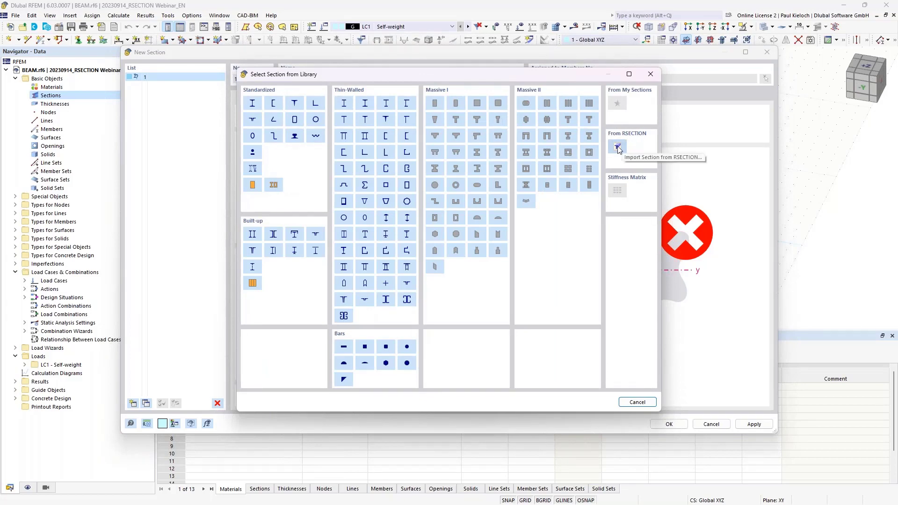
left_click(617, 147)
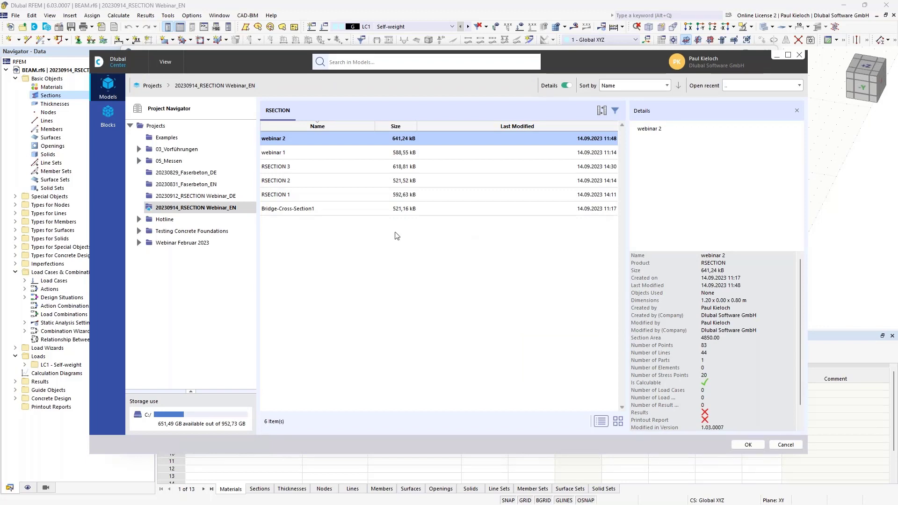
left_click(291, 170)
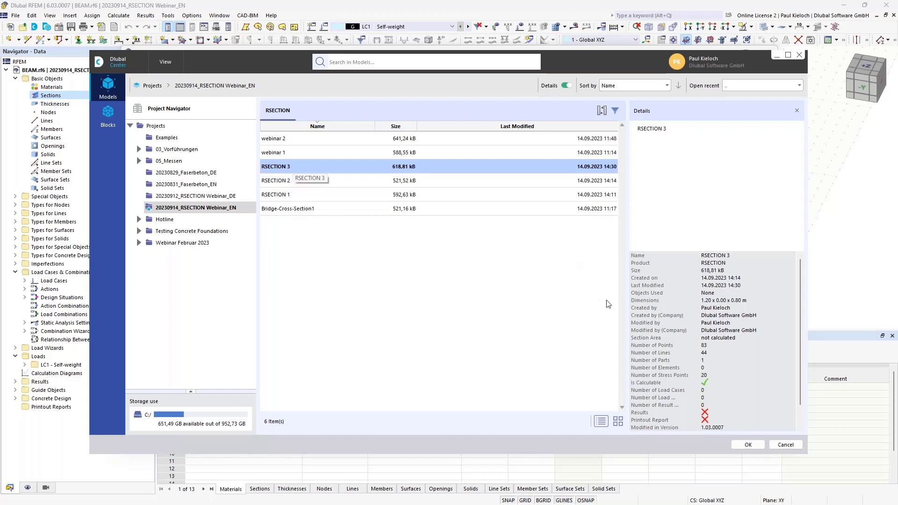
left_click(748, 444)
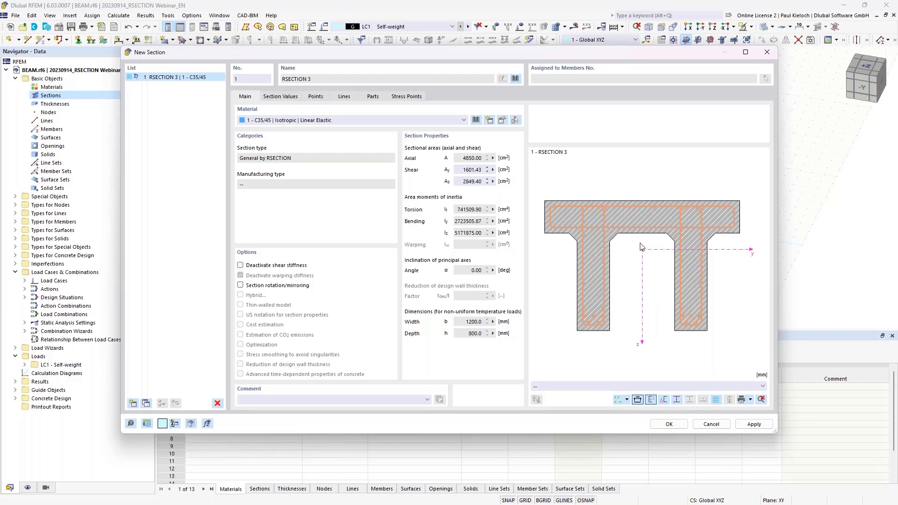
left_click(670, 424)
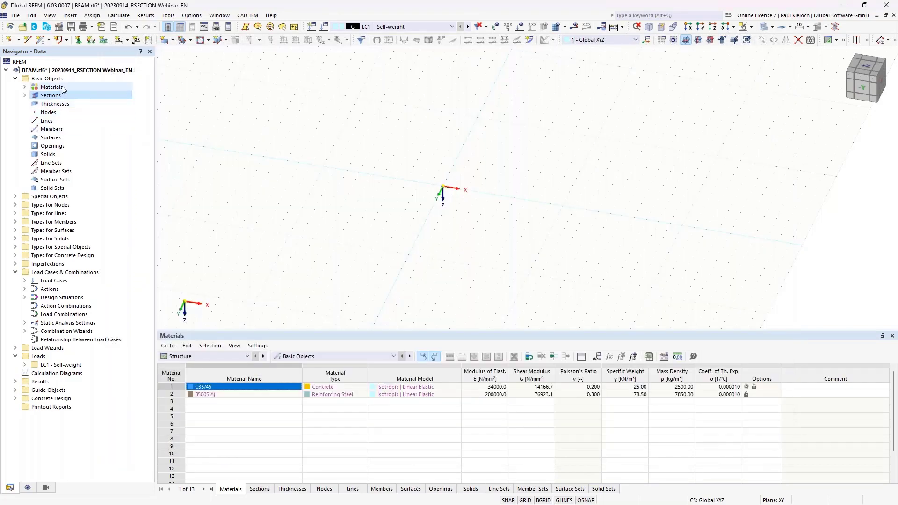
left_click(25, 86)
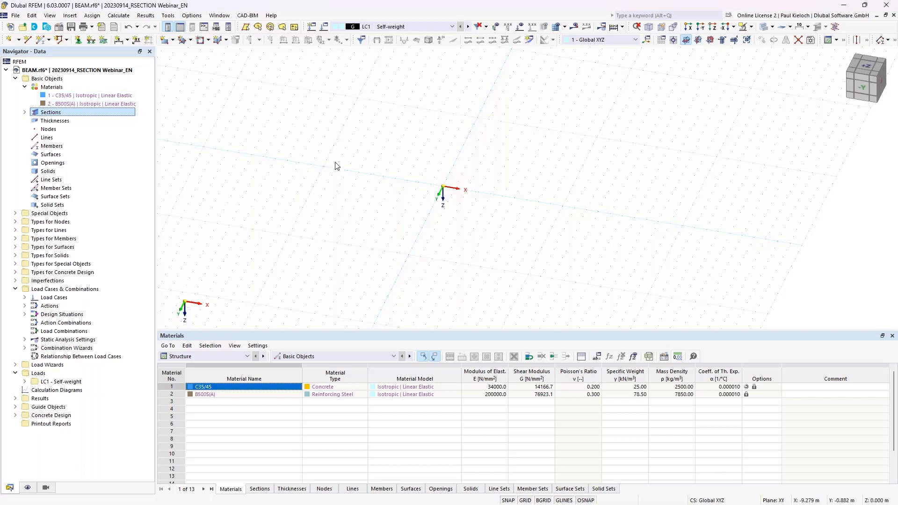
left_click(25, 112)
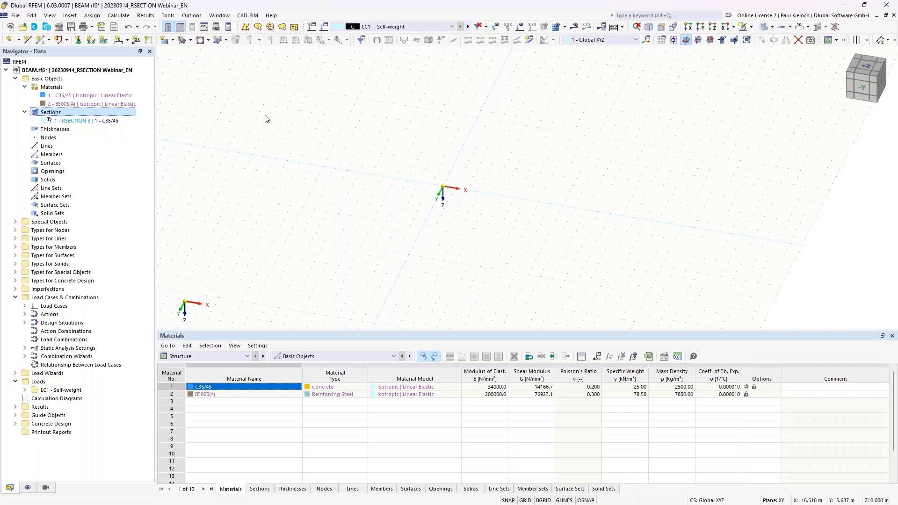
Model a single beam member 10 m long in the X-direction, from the origin to X = 10 m
left_click(46, 43)
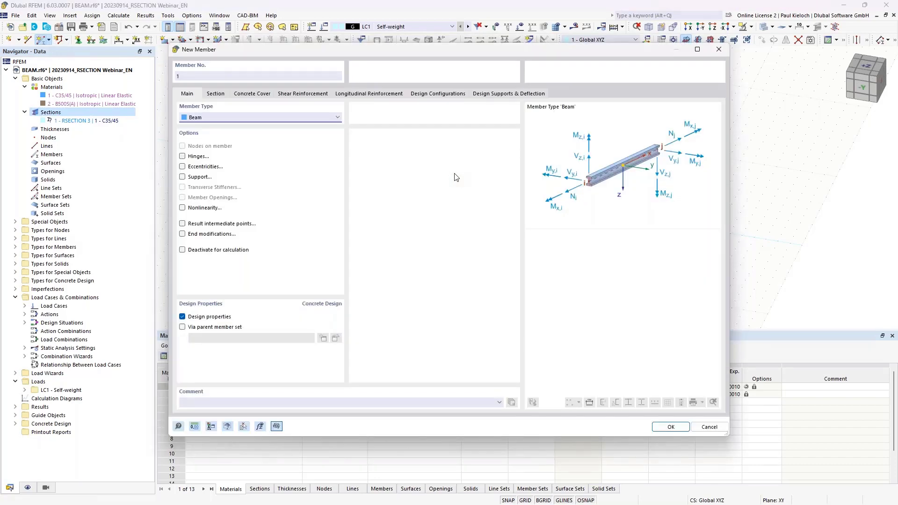
left_click(665, 427)
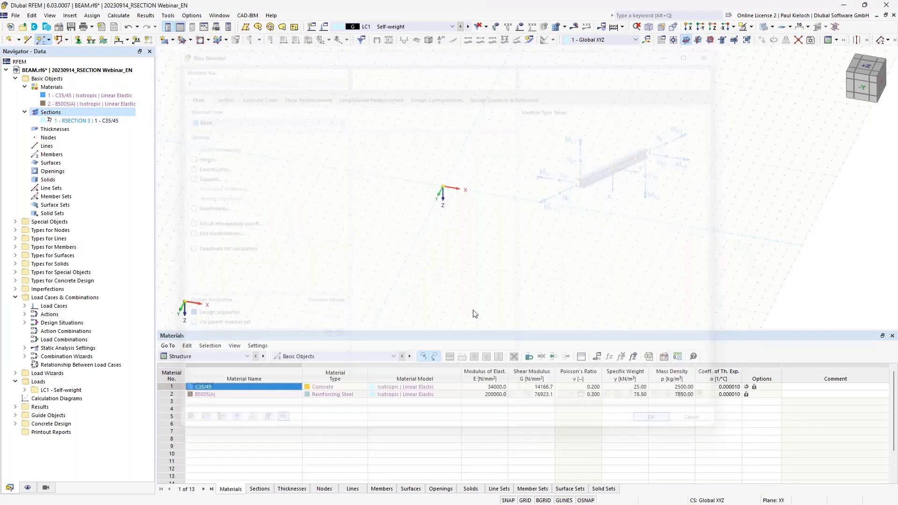
left_click(443, 187)
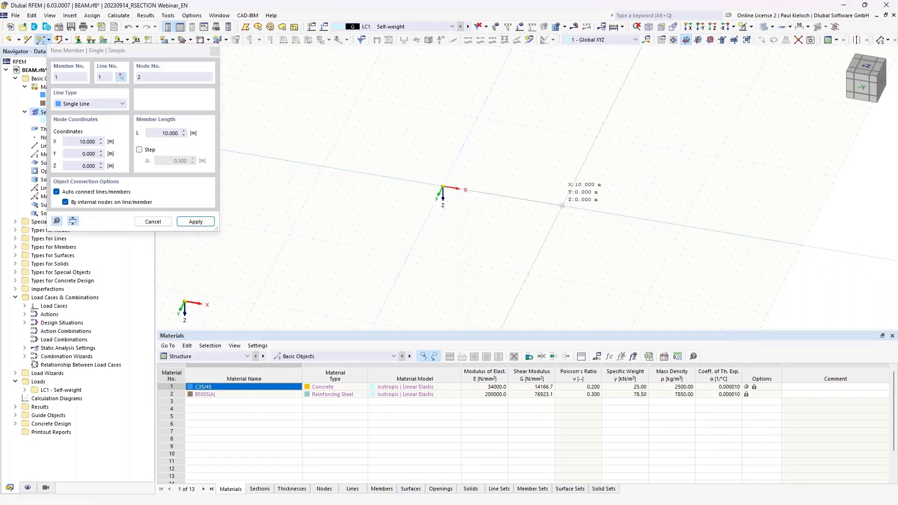
left_click(561, 205)
key("Escape")
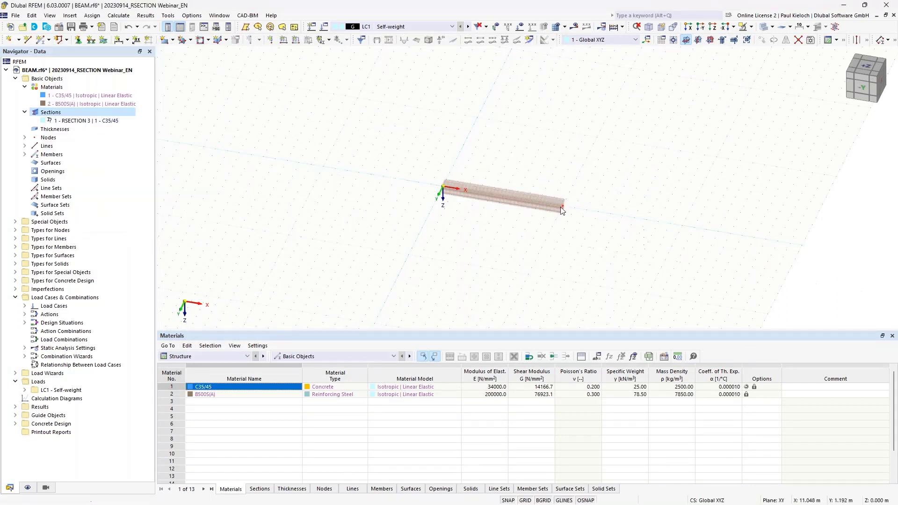
scroll(537, 199, "up", 5)
Assign a new nodal support to the beam's start node with all translations and the φX and φZ rotations fixed
left_click_drag(233, 108, 330, 264)
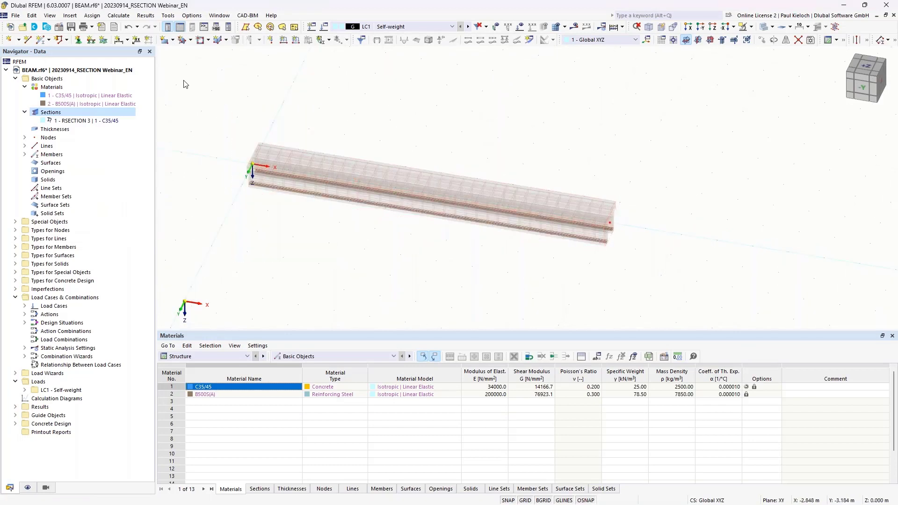
left_click(78, 39)
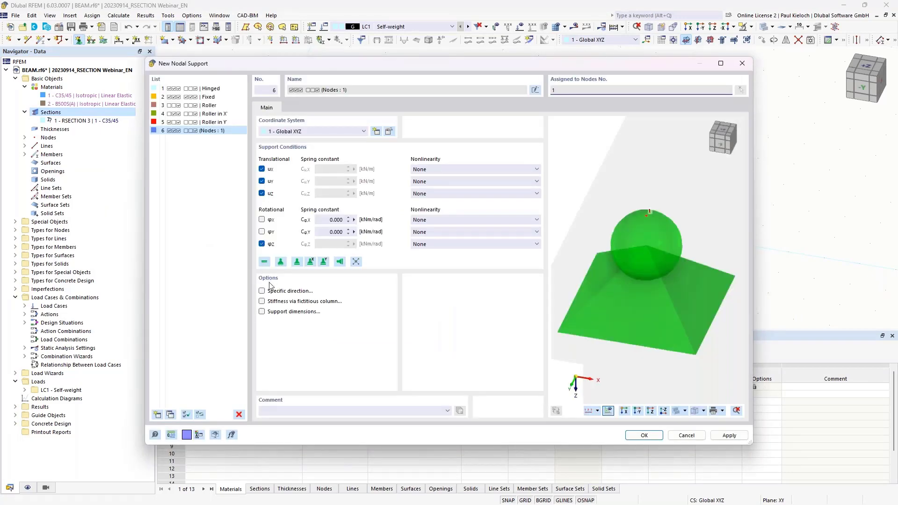
left_click(262, 219)
left_click(645, 435)
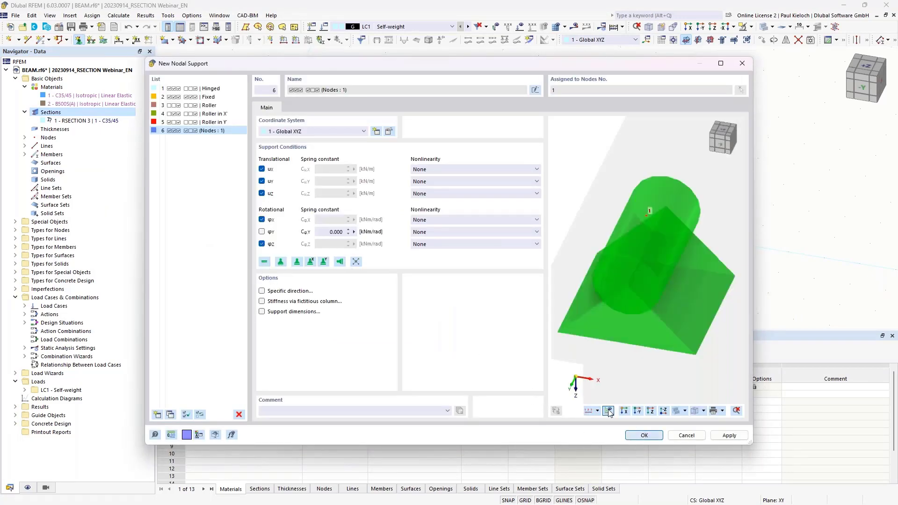
left_click(512, 358)
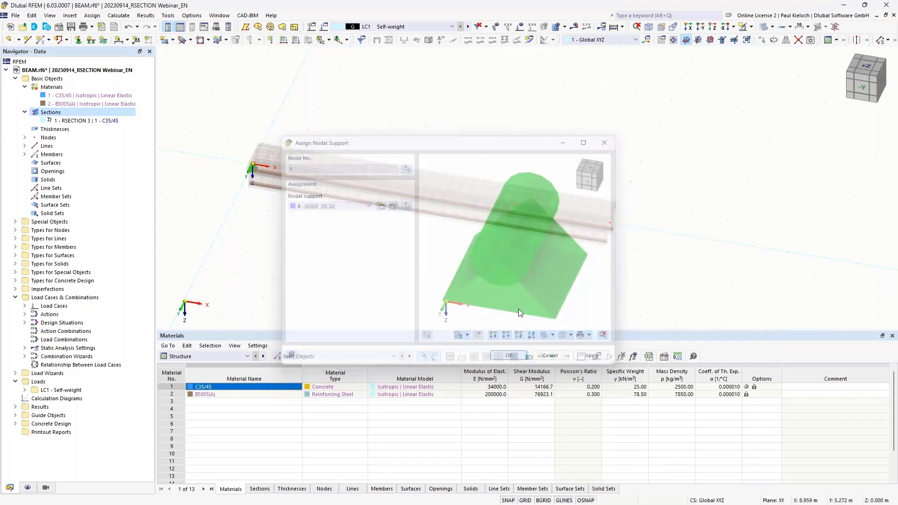
Assign a new nodal support to the beam's end node with uX released and uY, uZ, φX and φZ fixed
left_click(79, 40)
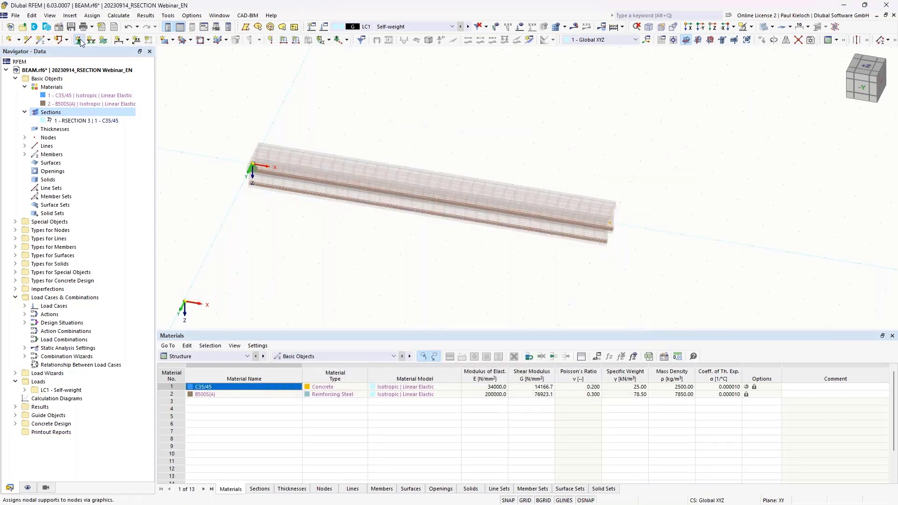
left_click(385, 207)
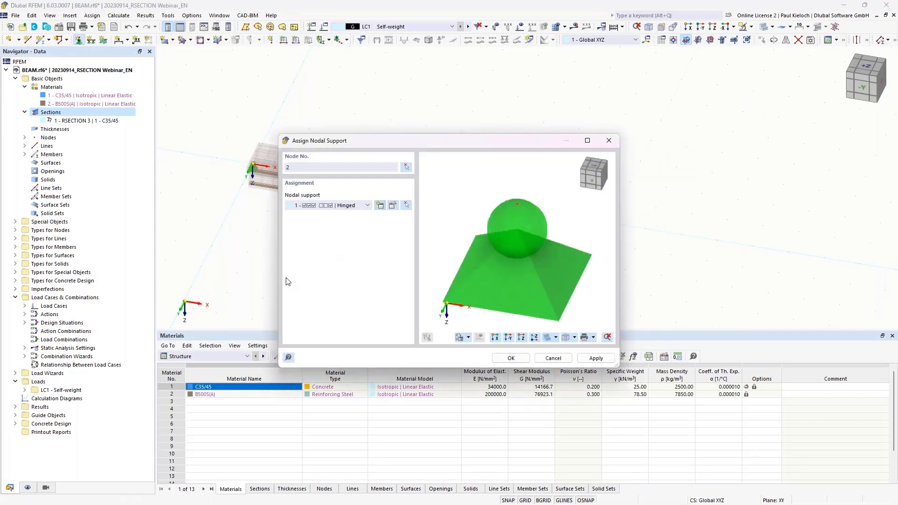
left_click(261, 219)
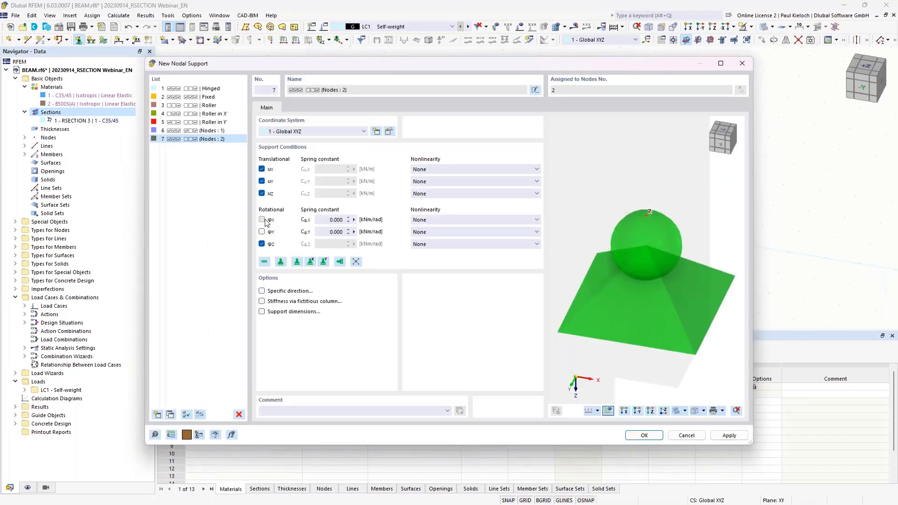
left_click(261, 169)
left_click(628, 435)
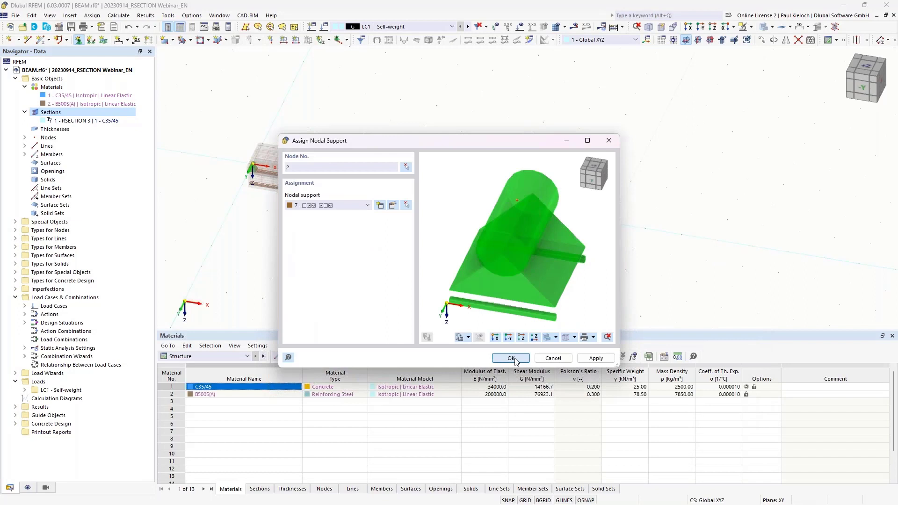
left_click(515, 359)
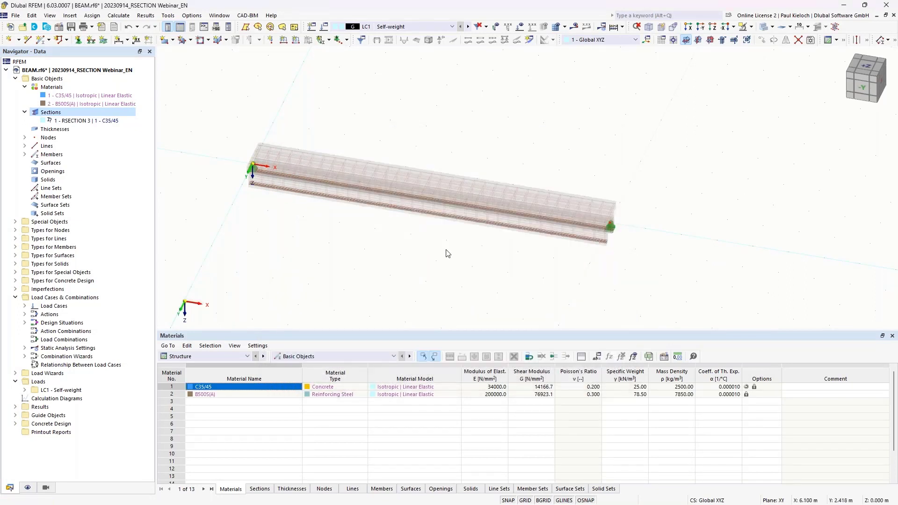
Add load case LC2 named Live Load in action category "Imposed loads - category E: storage areas", and open the actions
middle_click_drag(445, 253, 418, 252, "ctrl")
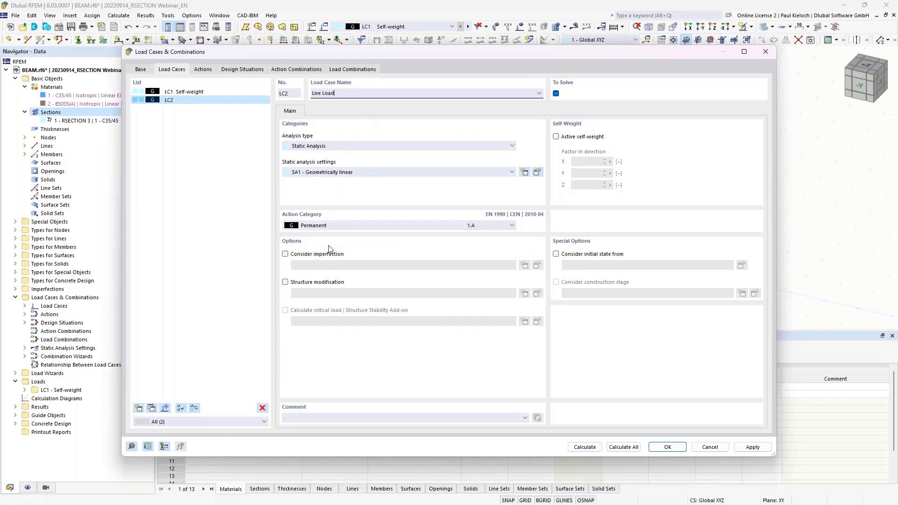
left_click(332, 226)
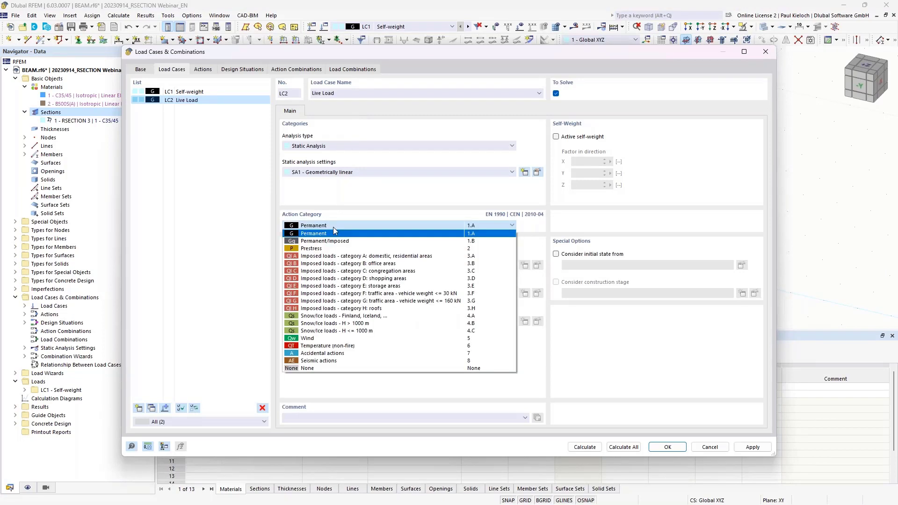
left_click(319, 286)
left_click(203, 69)
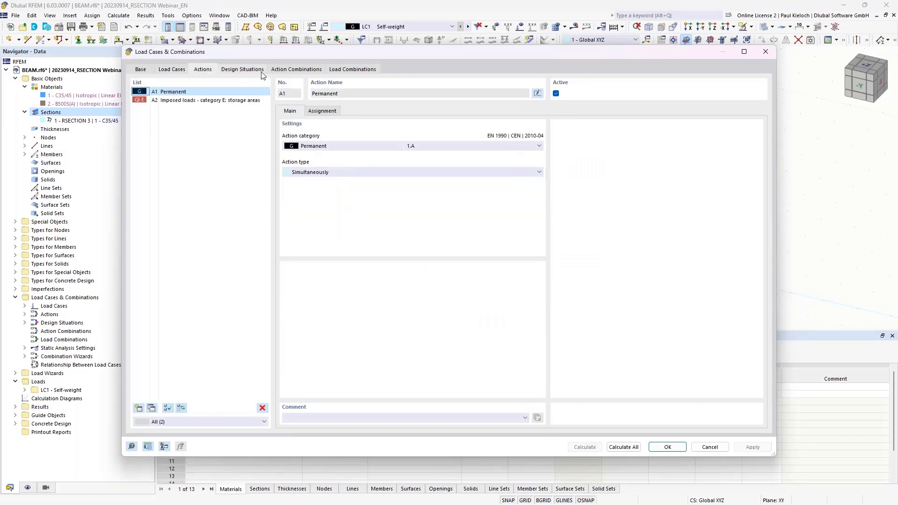
Review the design situations, action combinations and load combinations, and accept the load case definitions
left_click(262, 70)
left_click(295, 70)
left_click(352, 70)
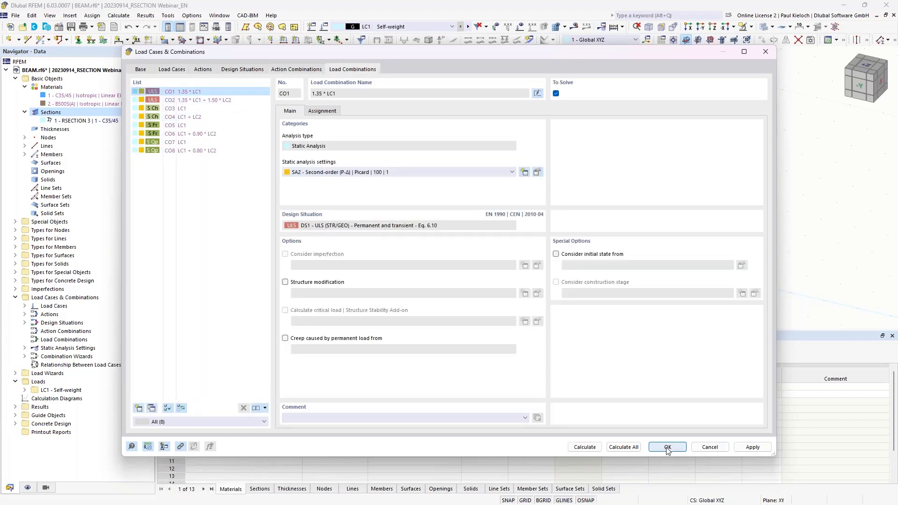
key("Return")
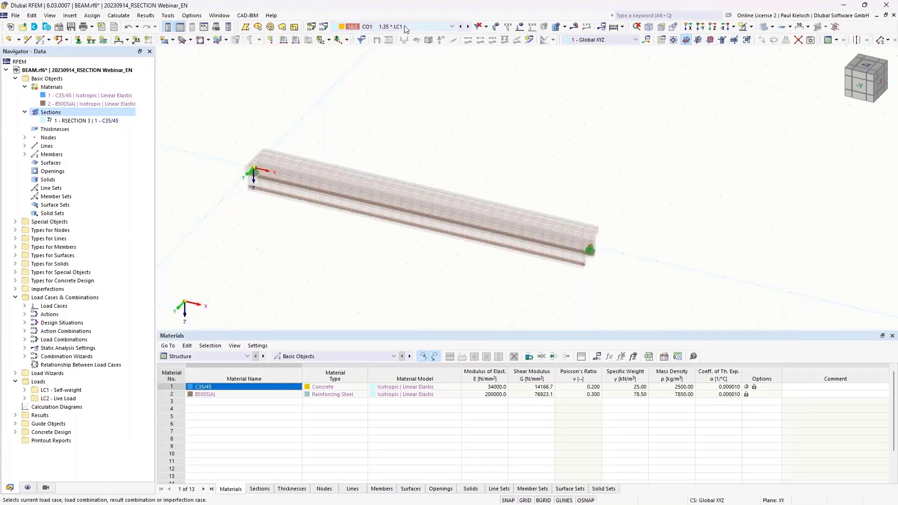
Apply a uniform member load of 3 kN/m in the global Z-direction to member 1 in load case LC1 Self-weight
left_click(404, 27)
left_click(395, 35)
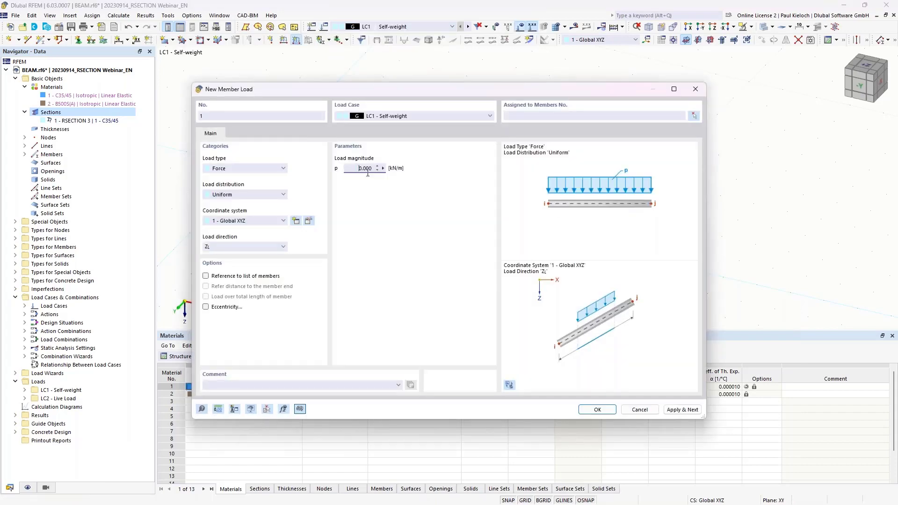
double_click(367, 168)
type("3")
left_click(647, 118)
left_click(678, 410)
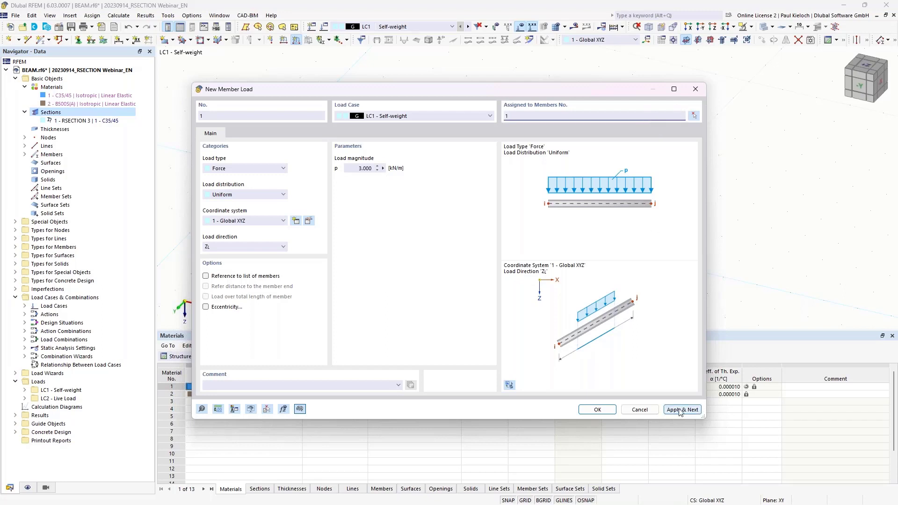
Apply a uniform member load of 15 kN/m in the global Z-direction to member 1 in load case LC2 Live Load
left_click(419, 115)
left_click(413, 130)
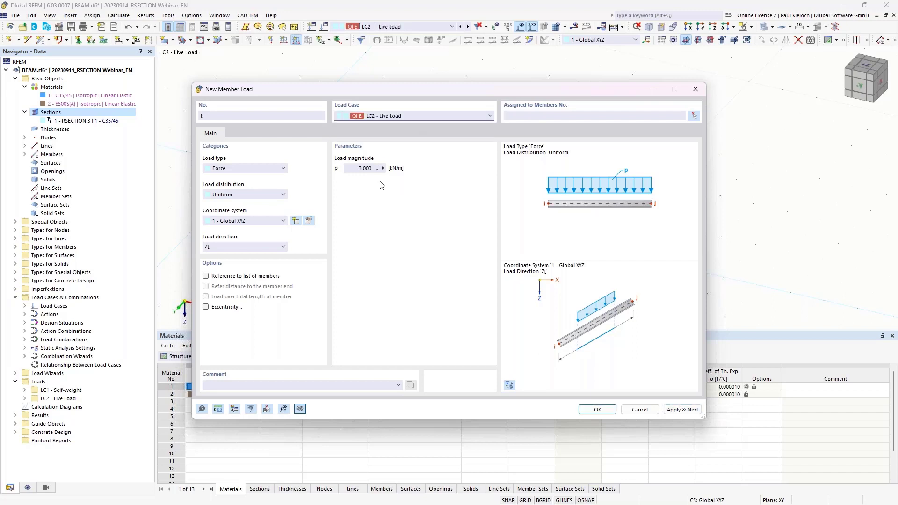
double_click(357, 168)
type("15")
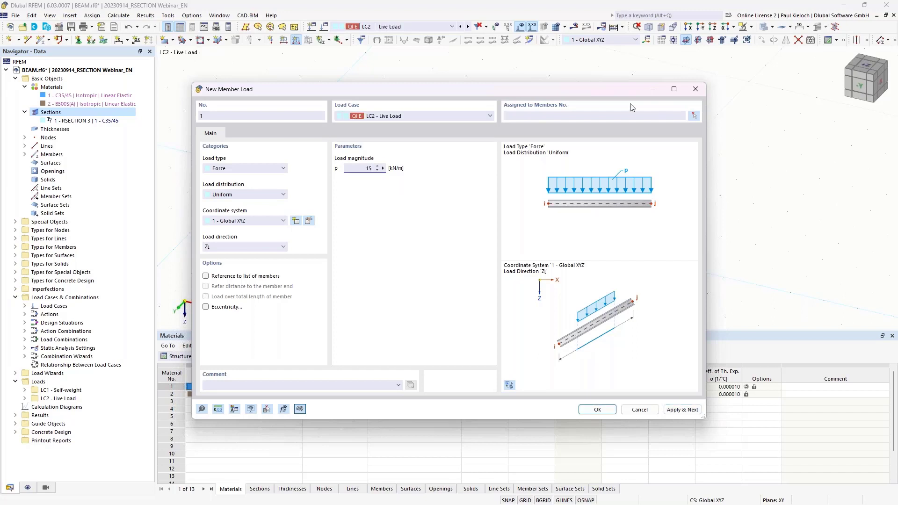
left_click(624, 115)
left_click(595, 407)
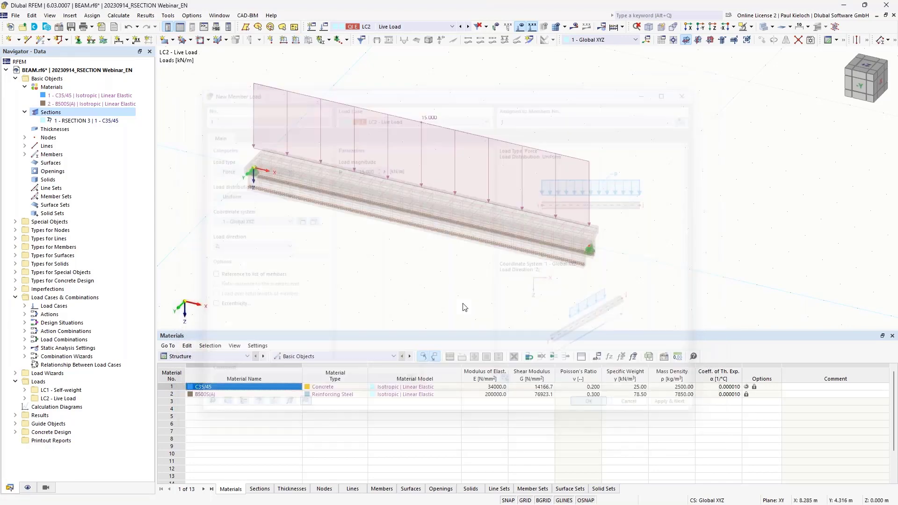
Display the beam's loads for load cases LC1 and LC2 and for load combinations CO2 and CO8
left_click(467, 27)
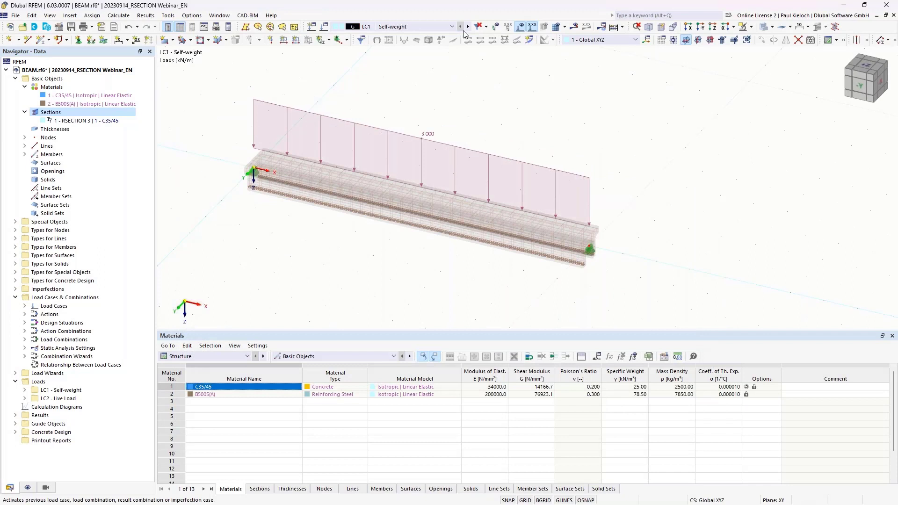
left_click(460, 27)
left_click(468, 28)
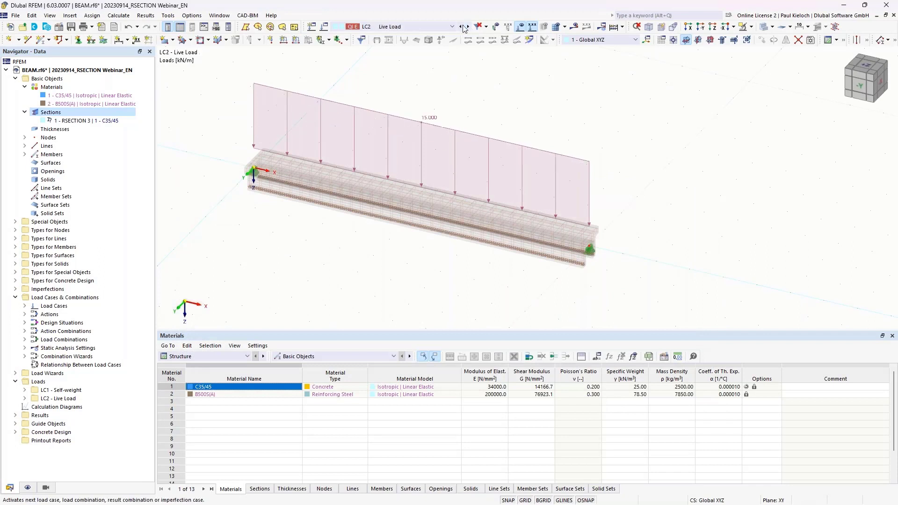
left_click(428, 29)
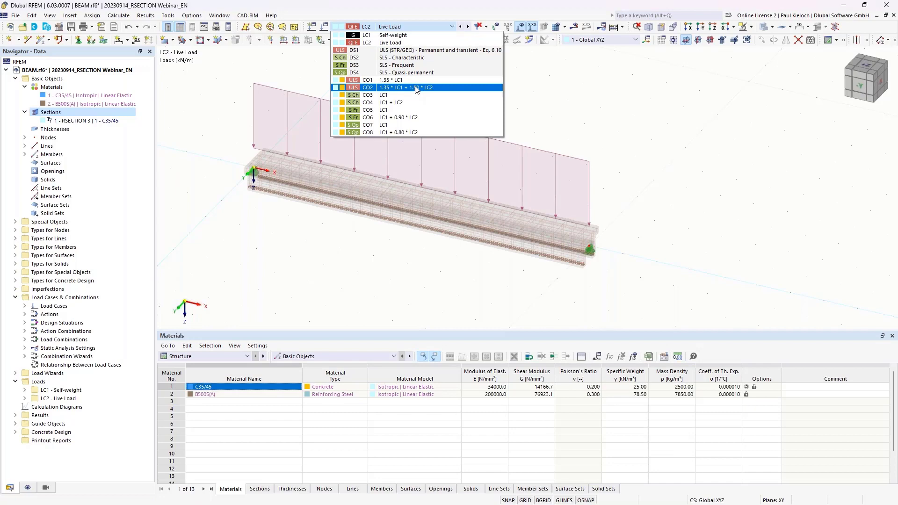
left_click(416, 89)
middle_click_drag(449, 267, 476, 215, "ctrl")
left_click(412, 28)
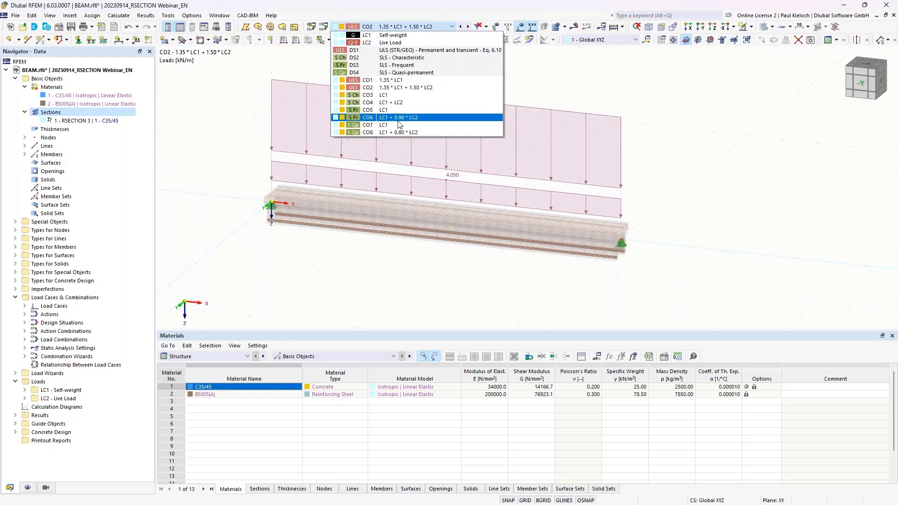
left_click(396, 132)
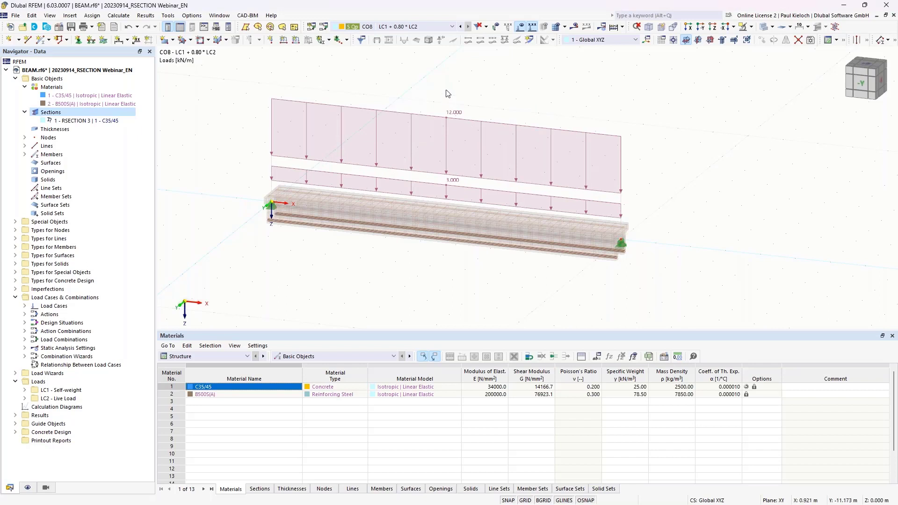
middle_click_drag(454, 90, 444, 107, "ctrl")
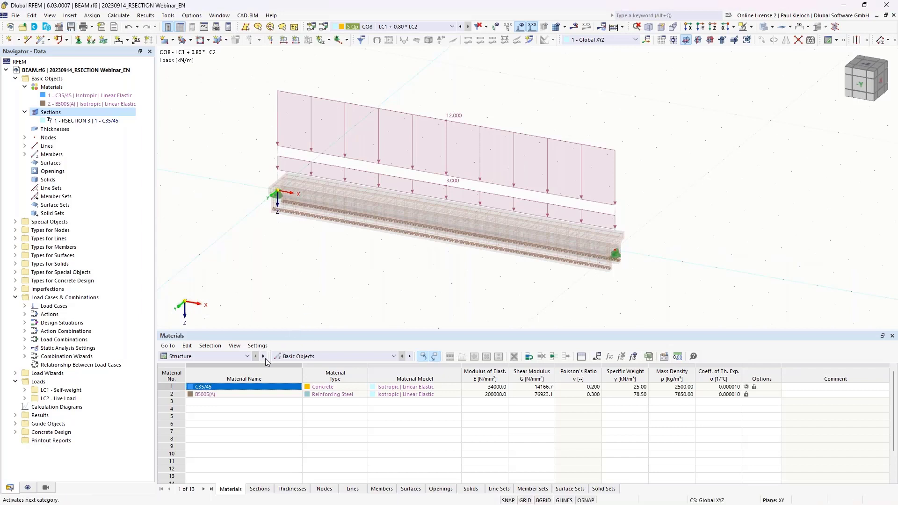
Show the Concrete Design input data table and calculate the concrete design of the beam
left_click(236, 356)
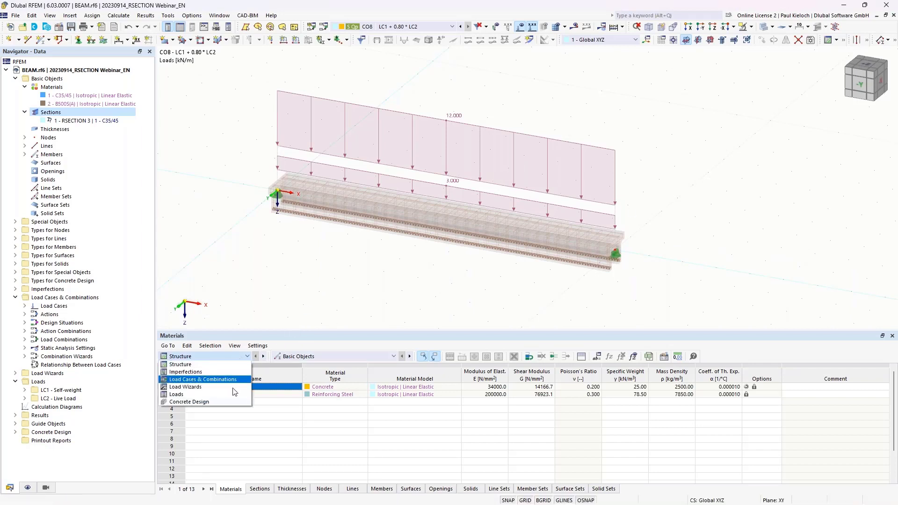
left_click(231, 402)
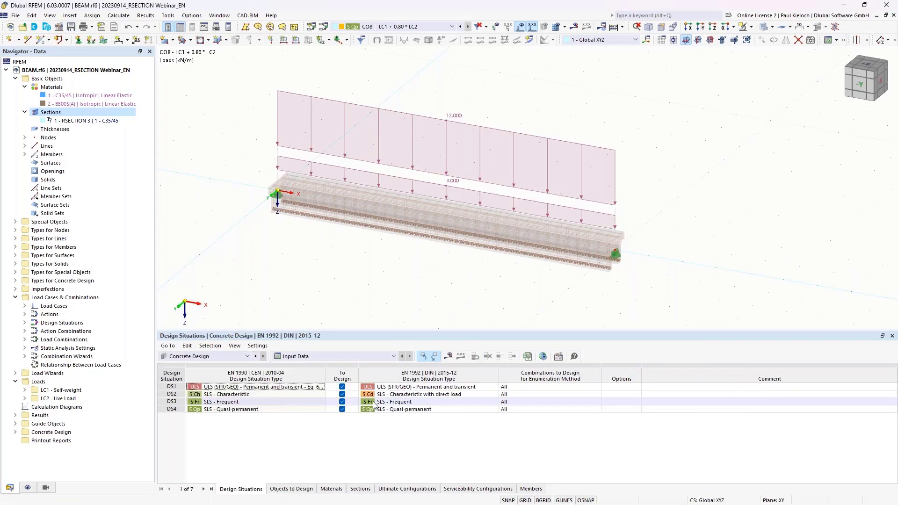
left_click(460, 358)
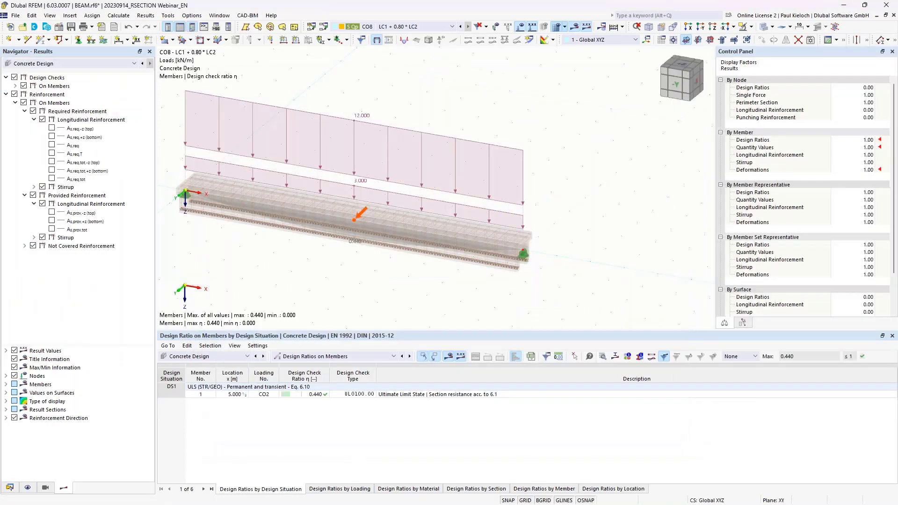
middle_click_drag(488, 297, 583, 288, "ctrl")
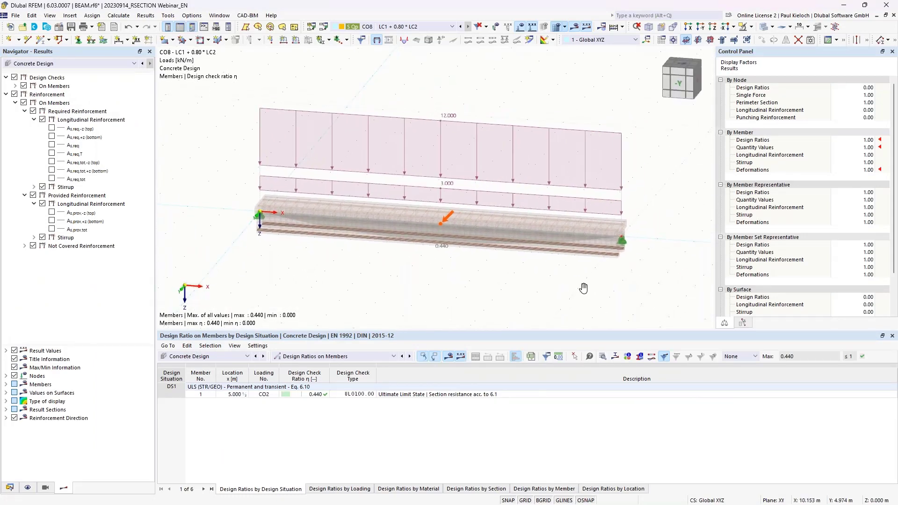
middle_click_drag(661, 195, 645, 127, "ctrl")
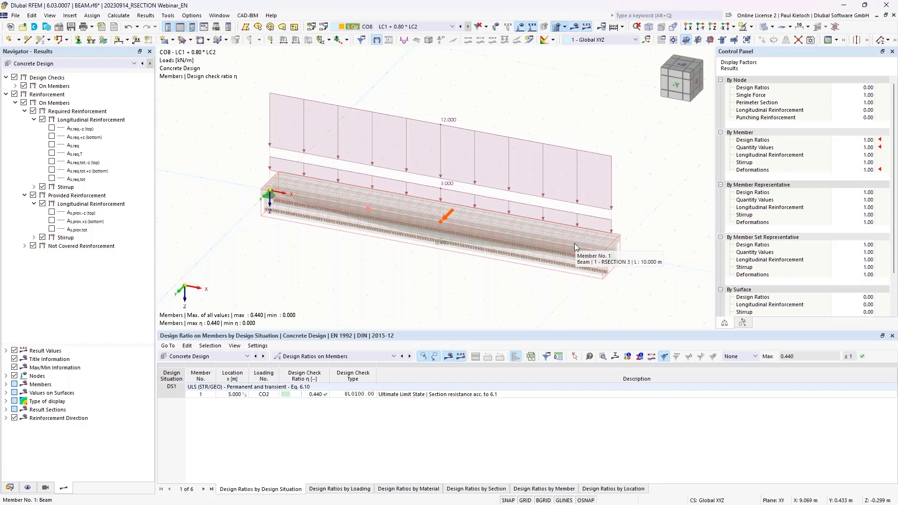
Open member 1 for editing, check its concrete cover, and set the stirrup distance to 0.150 m
left_click(493, 236)
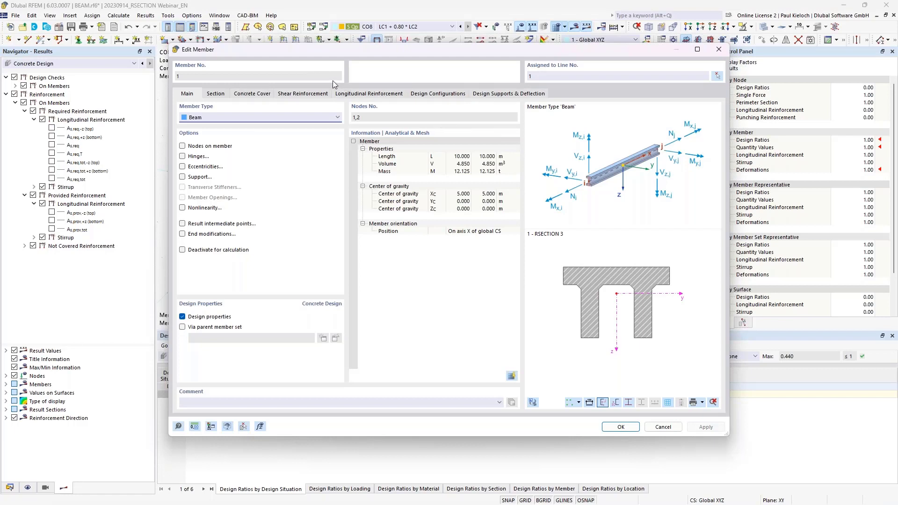
left_click(257, 96)
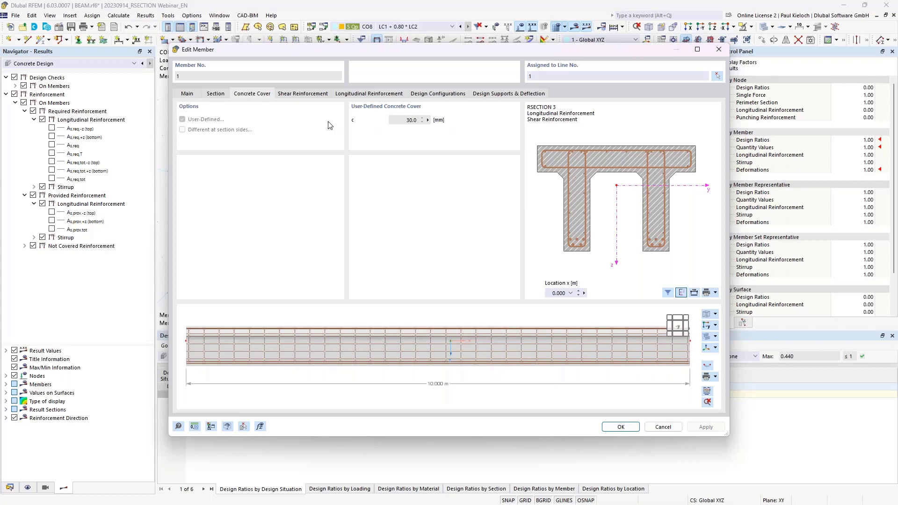
left_click(320, 94)
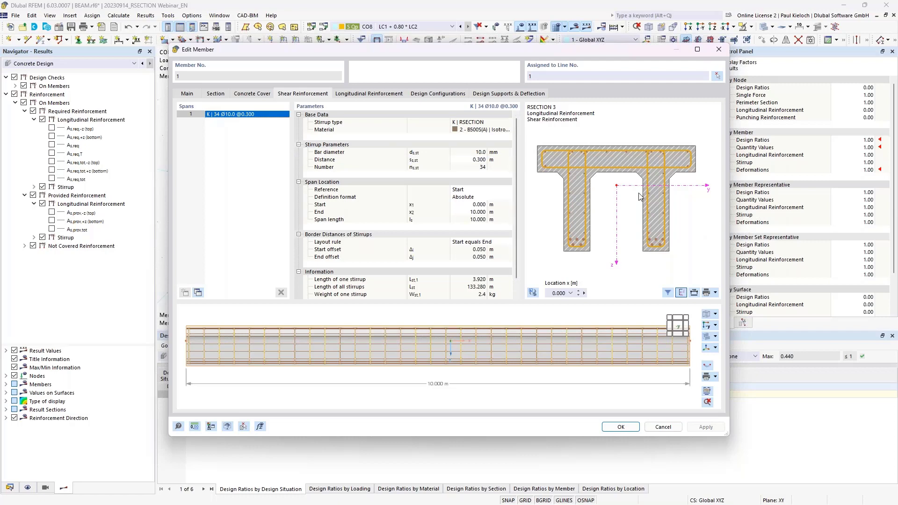
left_click(467, 159)
key("BackSpace")
type(",15")
left_click(493, 161)
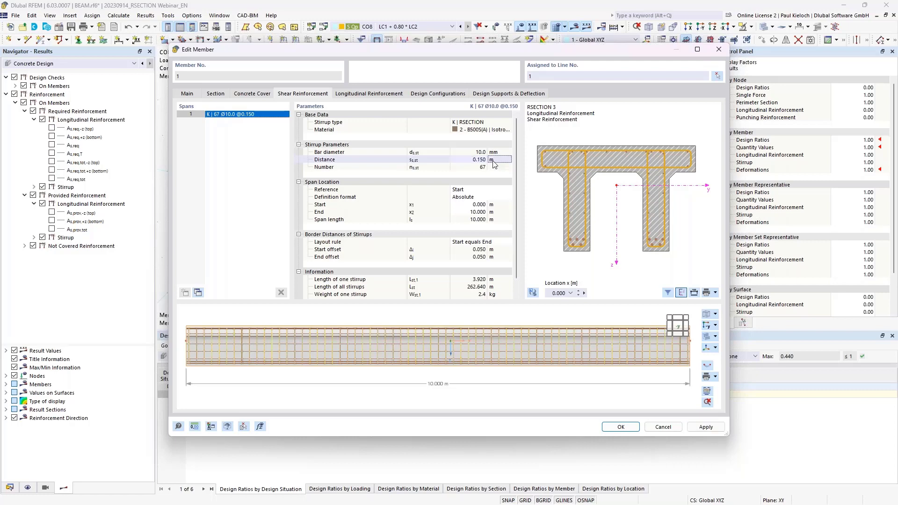
Divide the stirrup layout into three spans and locate the second span relatively, from 20% to 80% of the member length
left_click(198, 293)
left_click(199, 293)
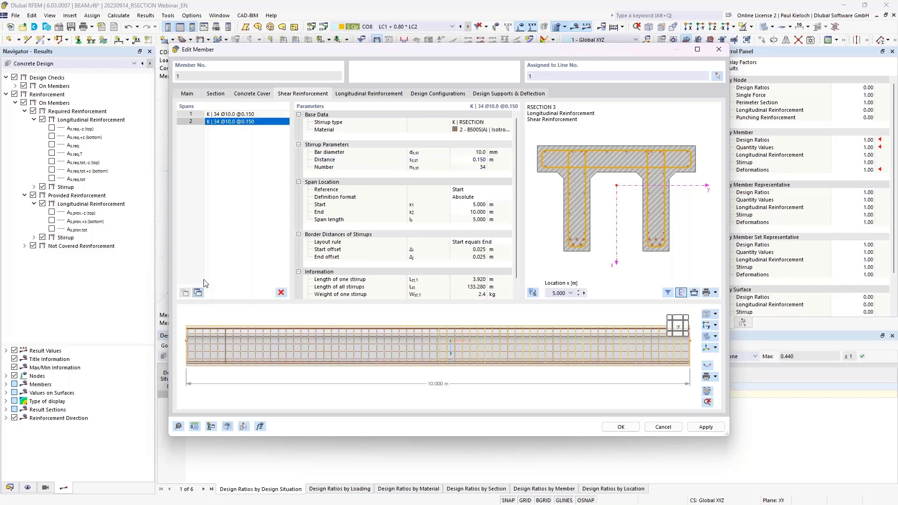
left_click(260, 123)
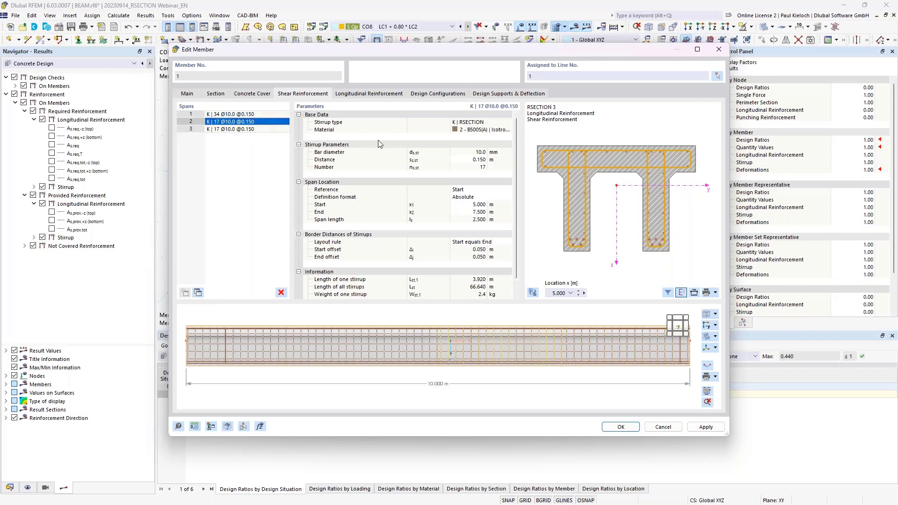
left_click(477, 196)
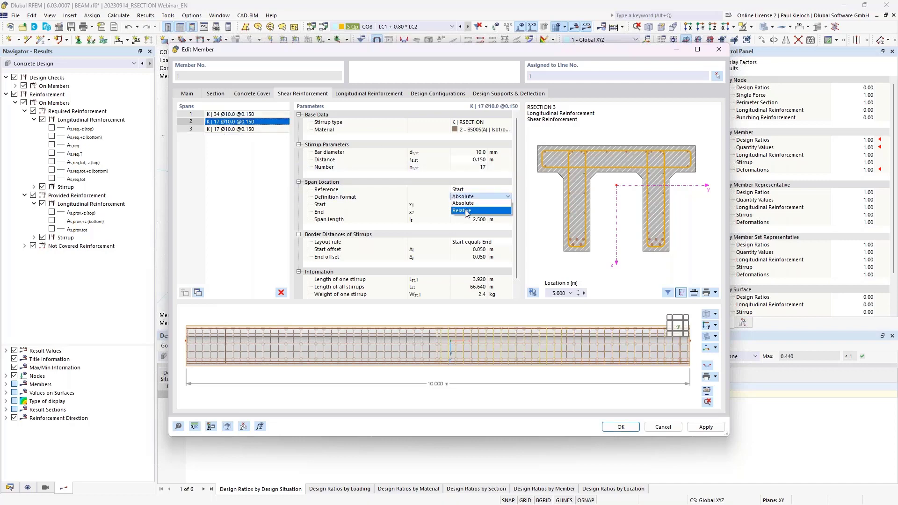
left_click(465, 211)
left_click(463, 204)
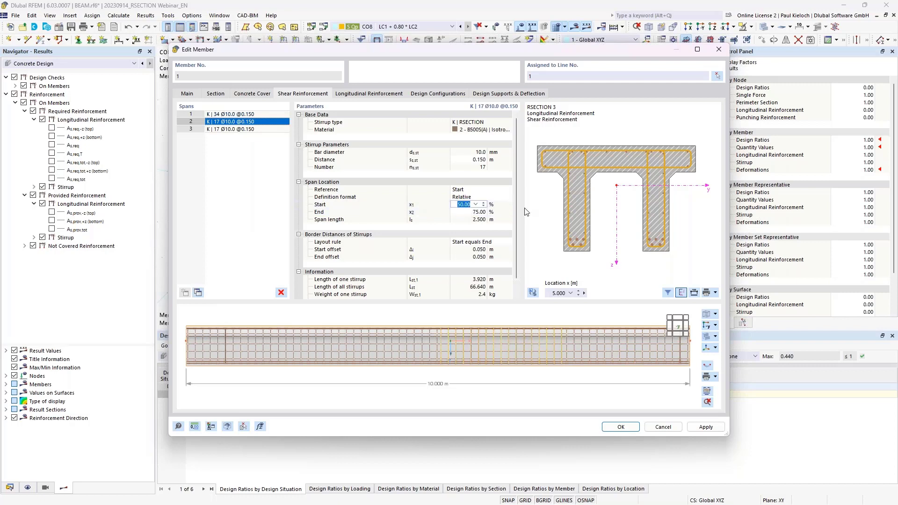
type("20")
left_click(472, 213)
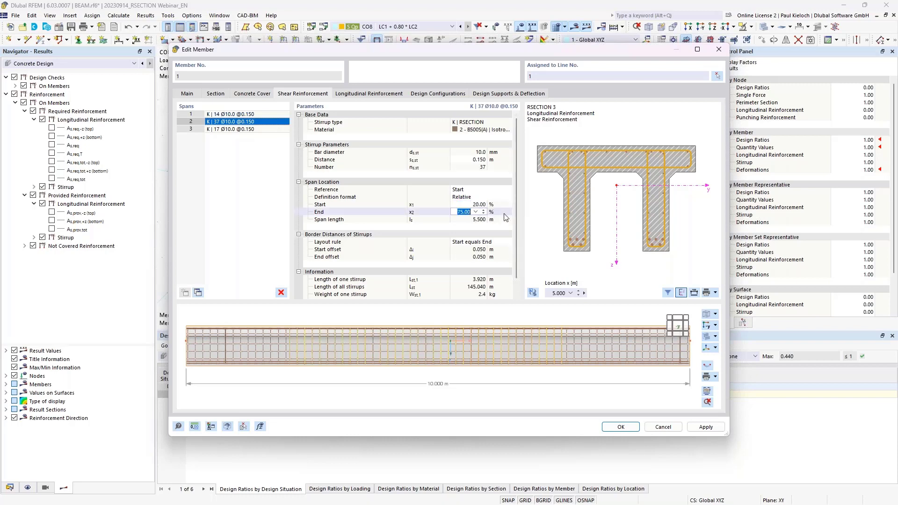
type("80")
Set the stirrup distance in the middle span to 0.300 m, inspect the reinforcement in 3D and apply the member changes
left_click(476, 161)
left_click(476, 160)
key("BackSpace")
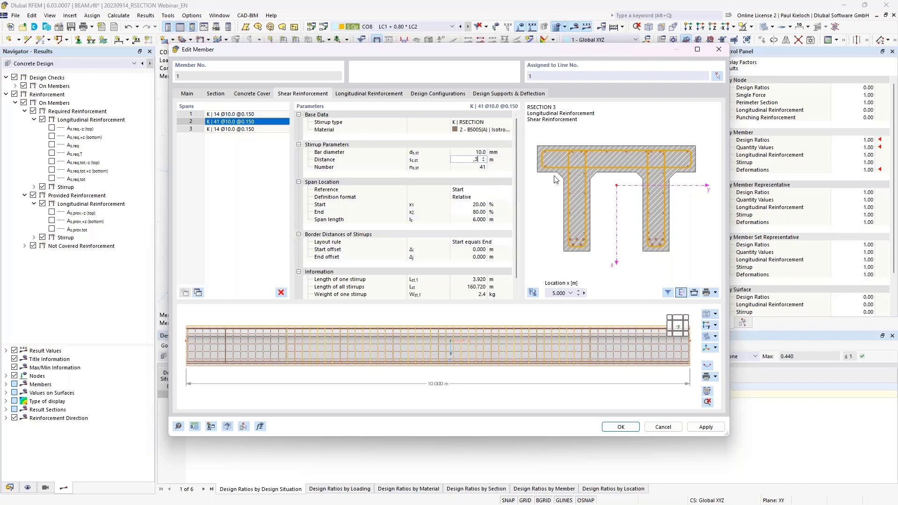
type(",3")
key("Tab")
middle_click_drag(520, 340, 522, 359)
mouse_move(609, 317)
middle_mouse_down()
mouse_move(619, 294)
mouse_move(607, 310)
middle_mouse_up()
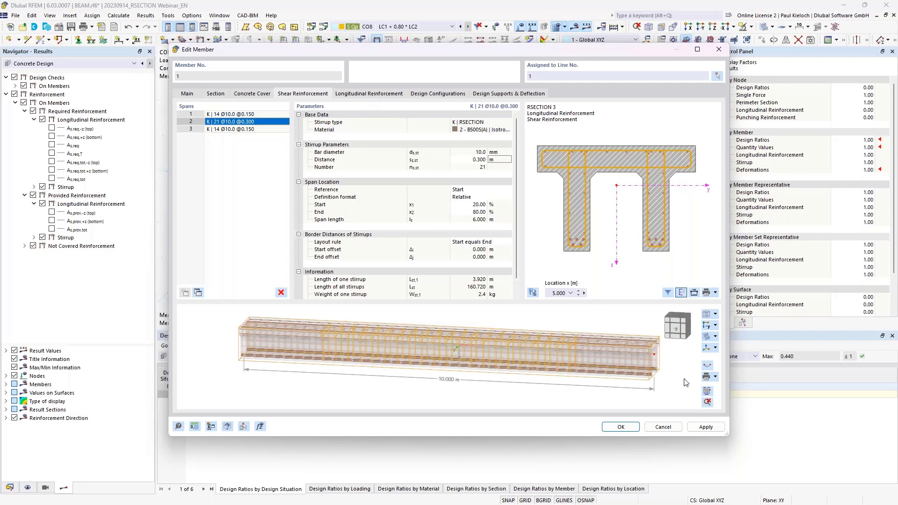
left_click(697, 430)
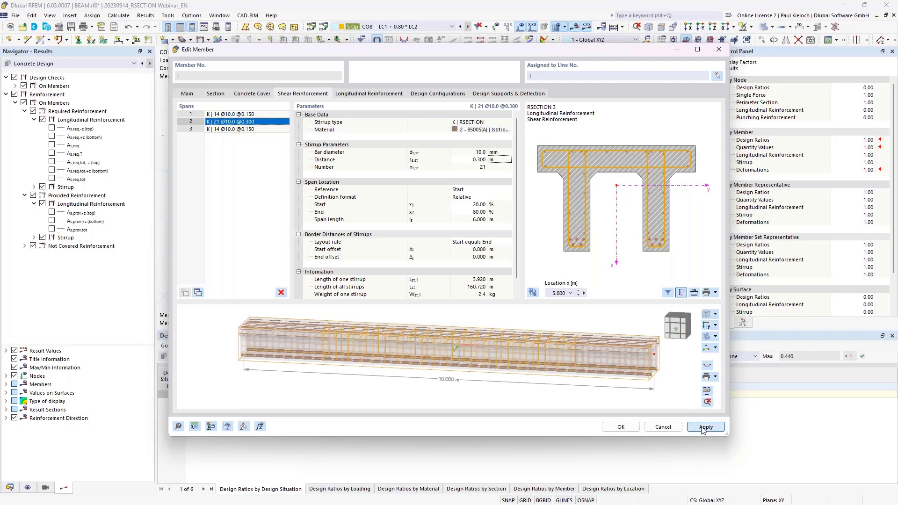
Limit the third longitudinal reinforcement item, 6 Ø20.0, to the span from 20% to 80% of the member length and confirm the member edit
left_click(384, 95)
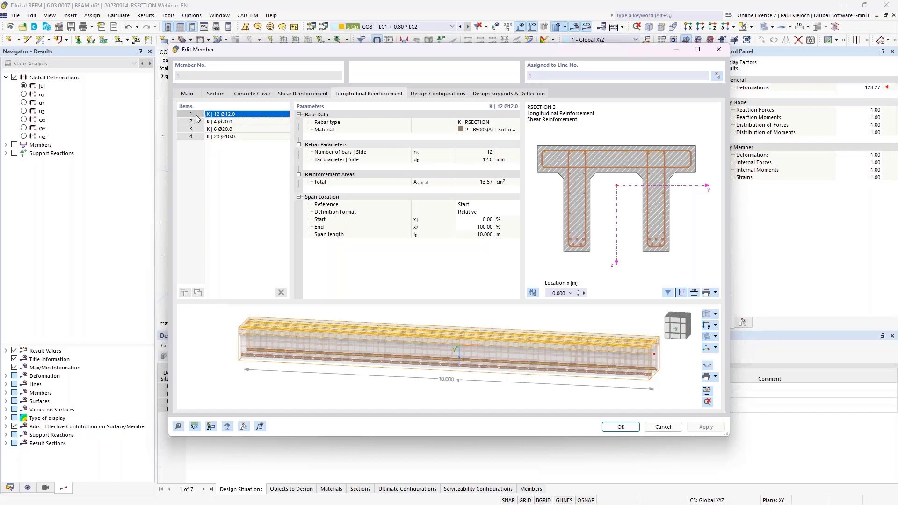
left_click(258, 131)
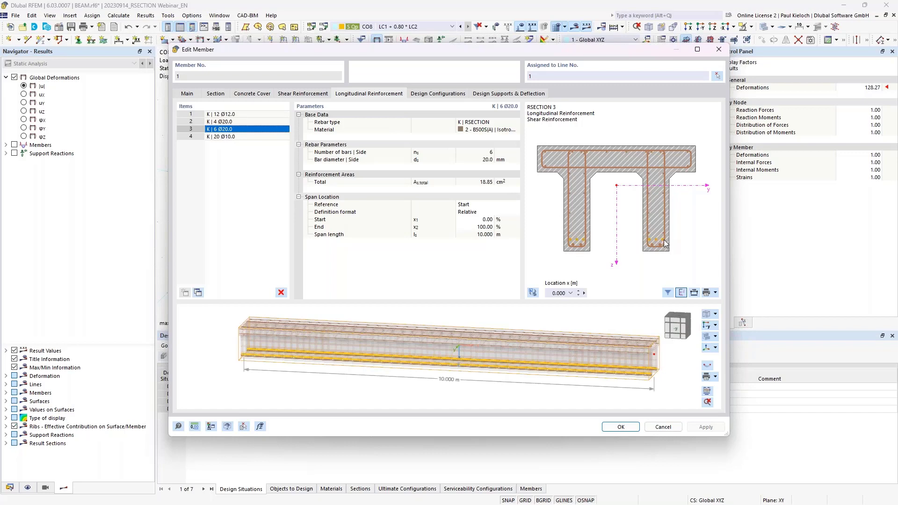
left_click(467, 220)
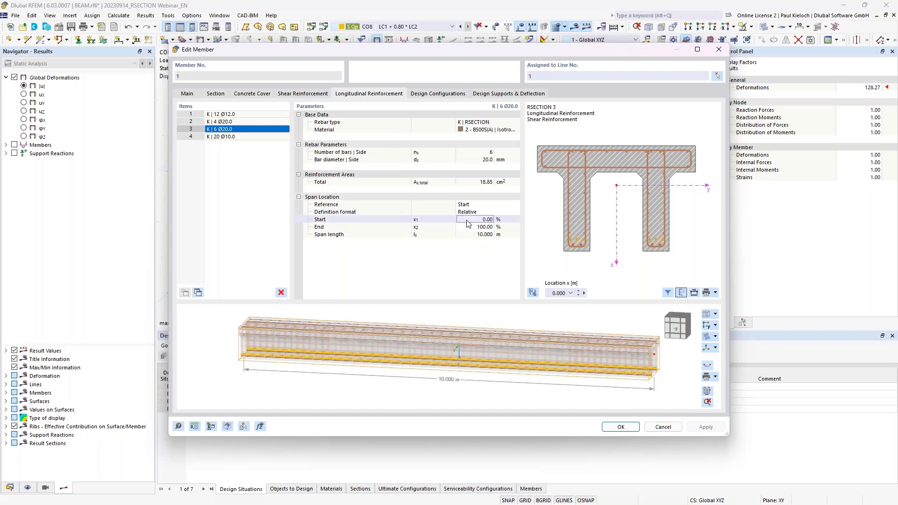
type("20")
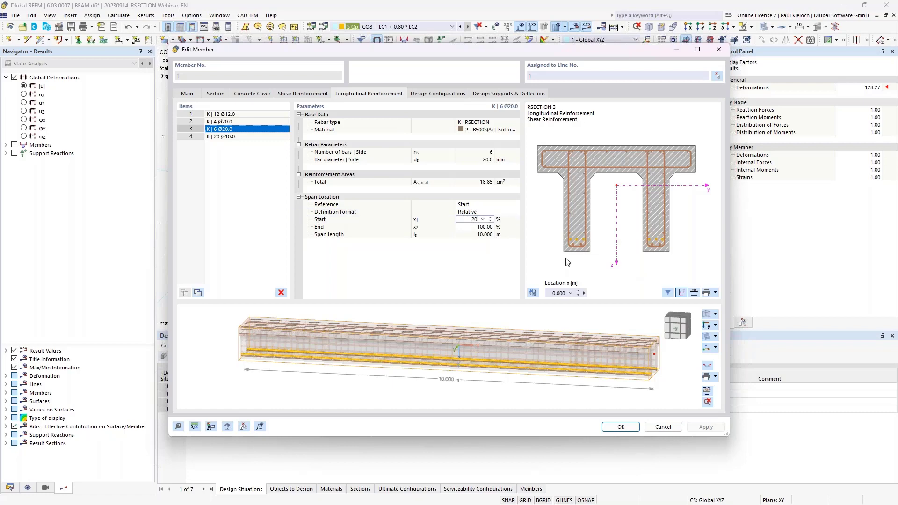
key("Tab")
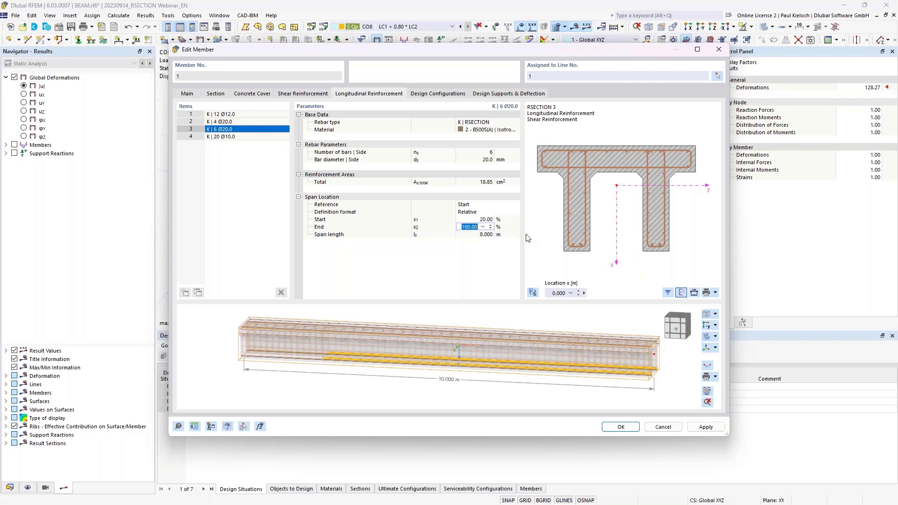
type("80")
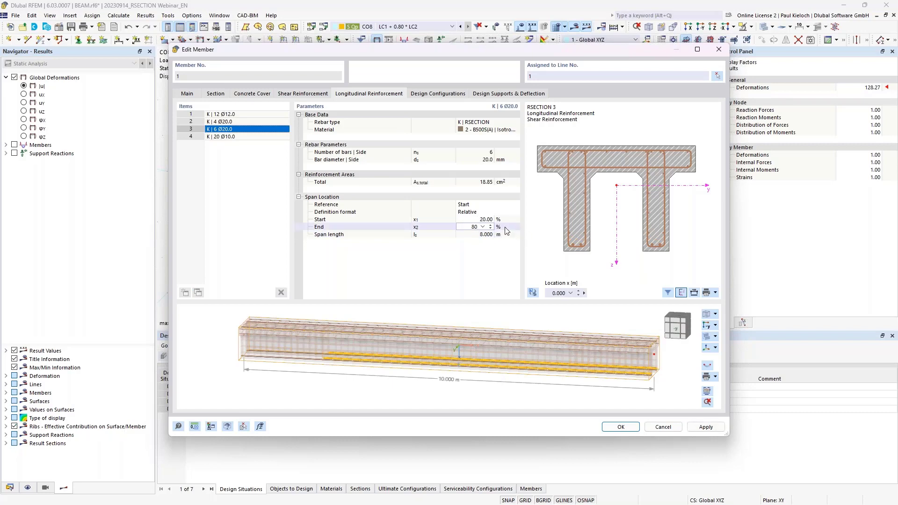
key("Tab")
mouse_move(543, 364)
middle_mouse_down("ctrl")
mouse_move(548, 375)
mouse_move(552, 367)
middle_mouse_up("ctrl")
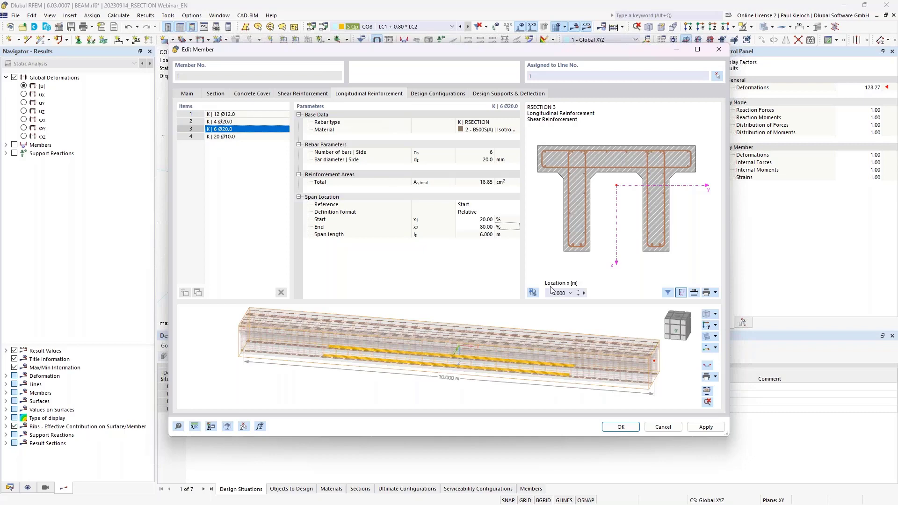
left_click(621, 427)
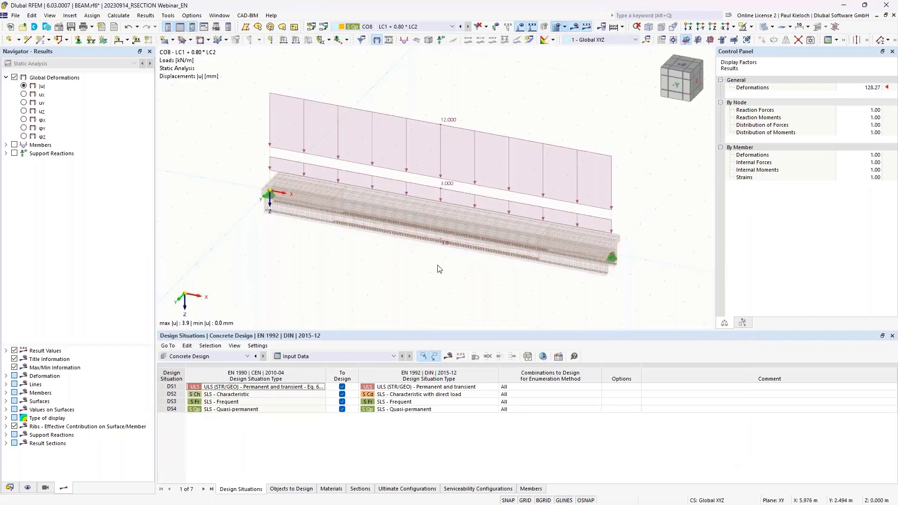
Calculate and show the concrete design results of the beam, and hide the loads in the model view
scroll(454, 266, "up", 3)
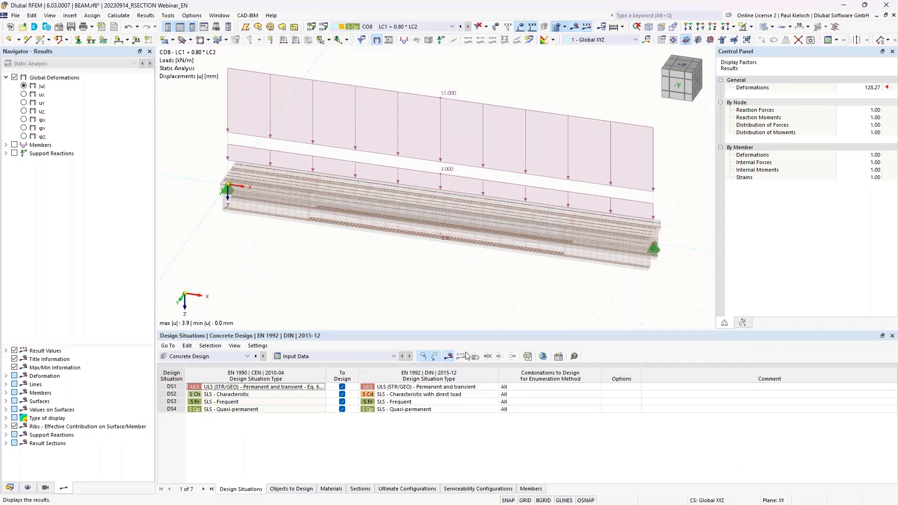
left_click(448, 358)
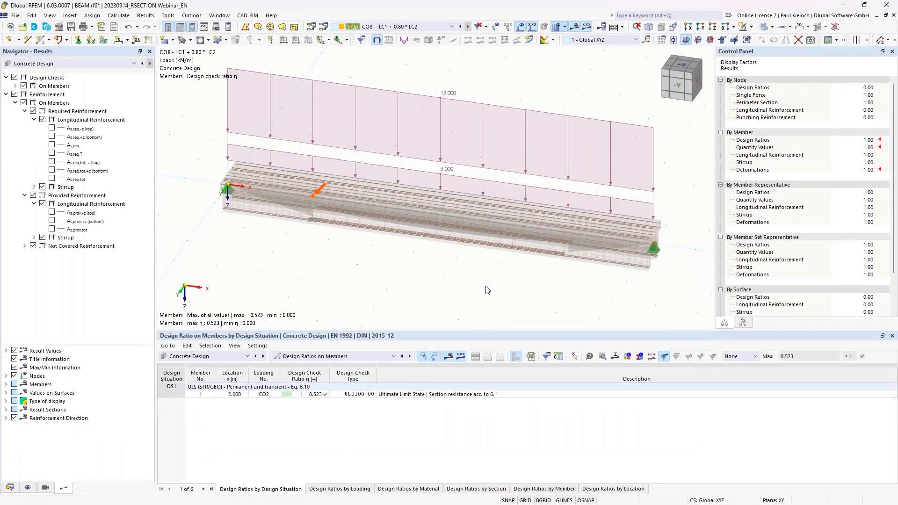
left_click(521, 28)
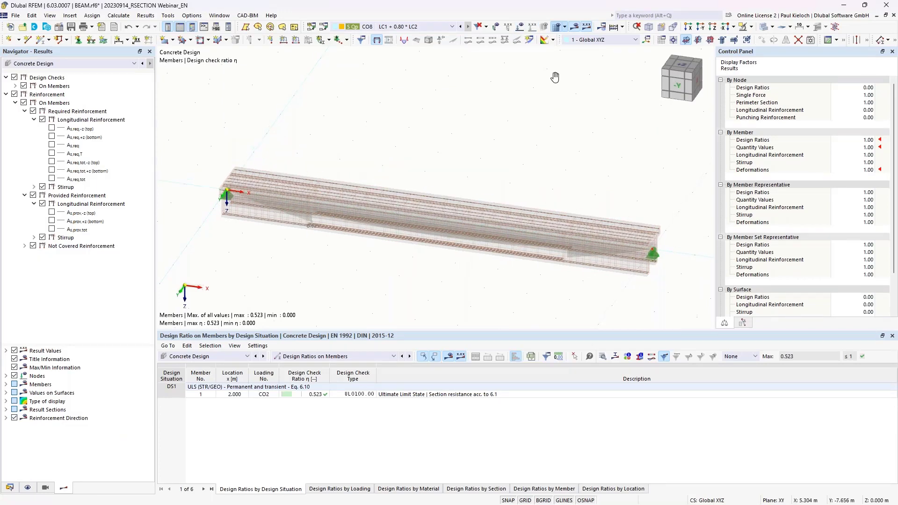
Hide the concrete design types and the member's solid rendering, and view the design ratio diagram in the -Y direction
left_click(28, 488)
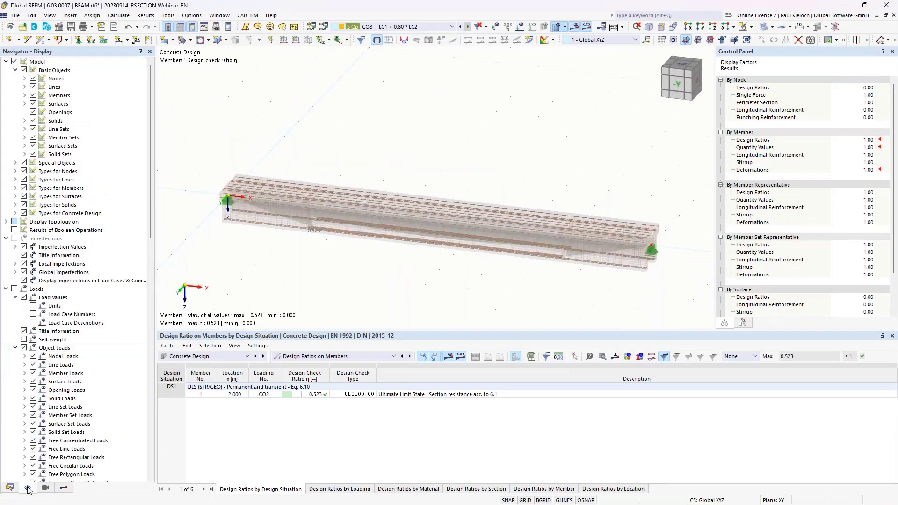
left_click(24, 214)
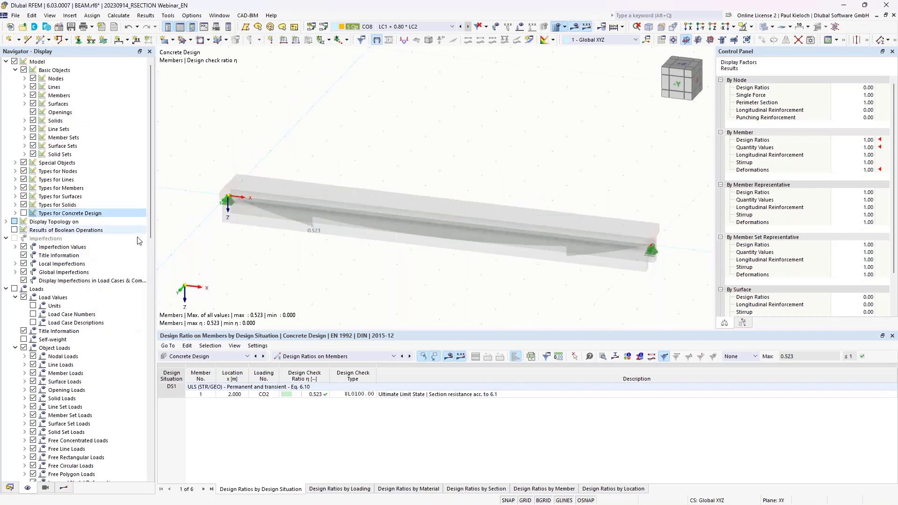
left_click(774, 27)
left_click(786, 39)
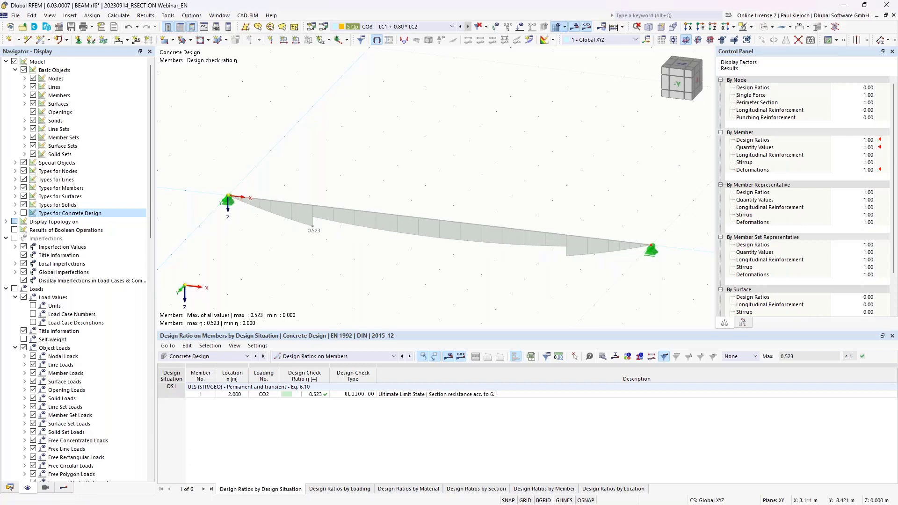
left_click(677, 87)
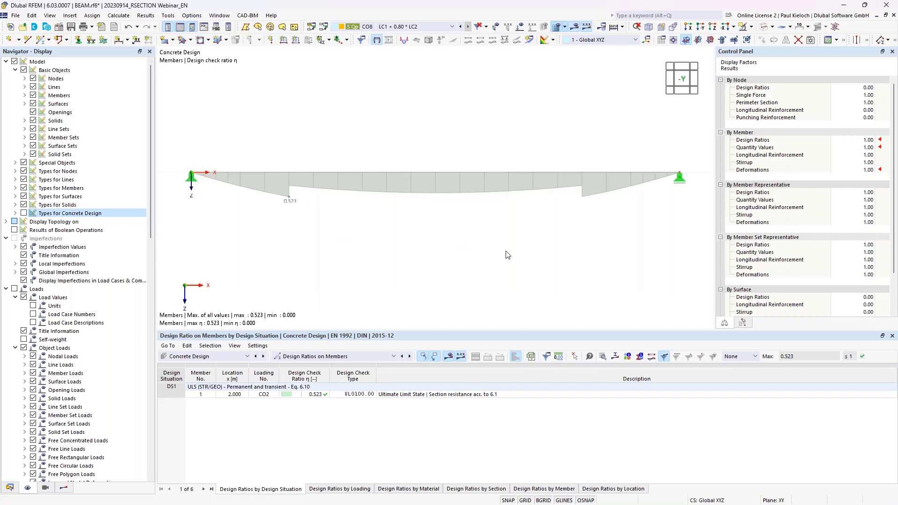
Hide the member design checks and display the required total and provided bottom (+z) longitudinal reinforcement areas together
left_click(66, 488)
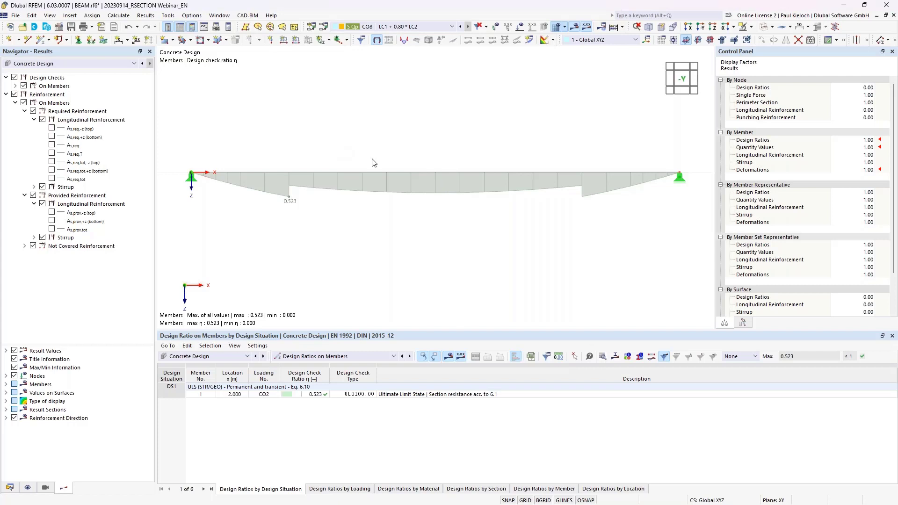
left_click(23, 86)
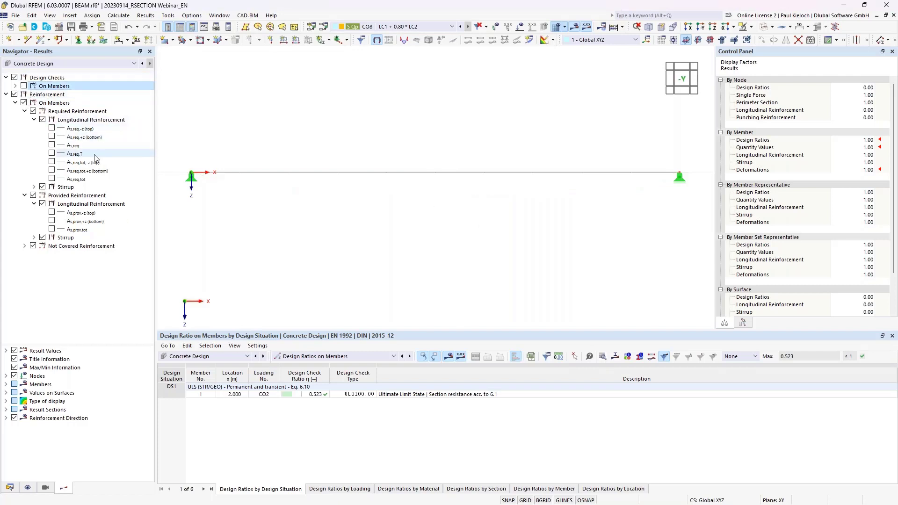
left_click(51, 171)
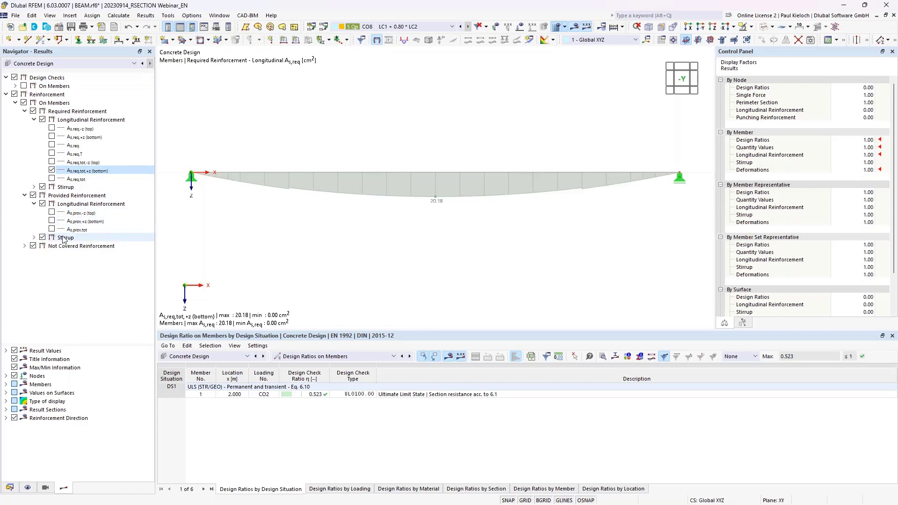
left_click(51, 221)
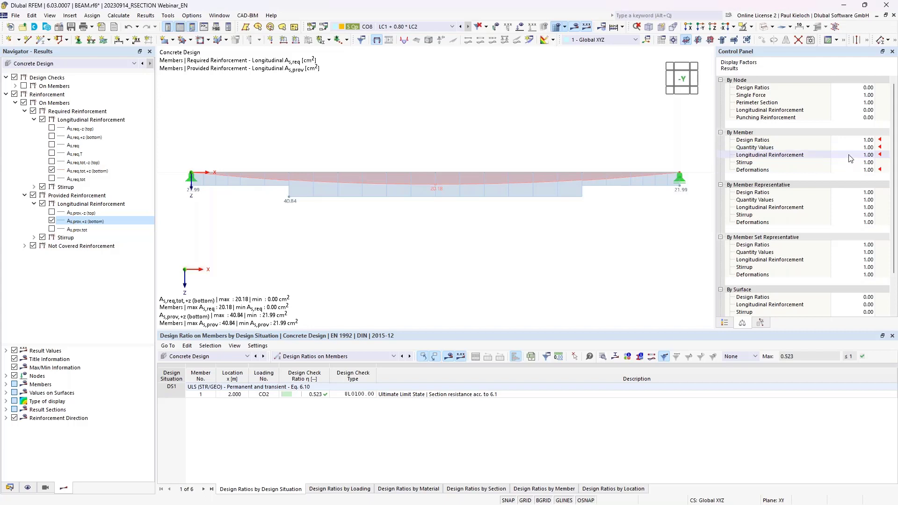
Set the by-member display factor for longitudinal reinforcement to 4.00 to enlarge the reinforcement diagrams
left_click(867, 155)
left_click(870, 152)
left_click(870, 152)
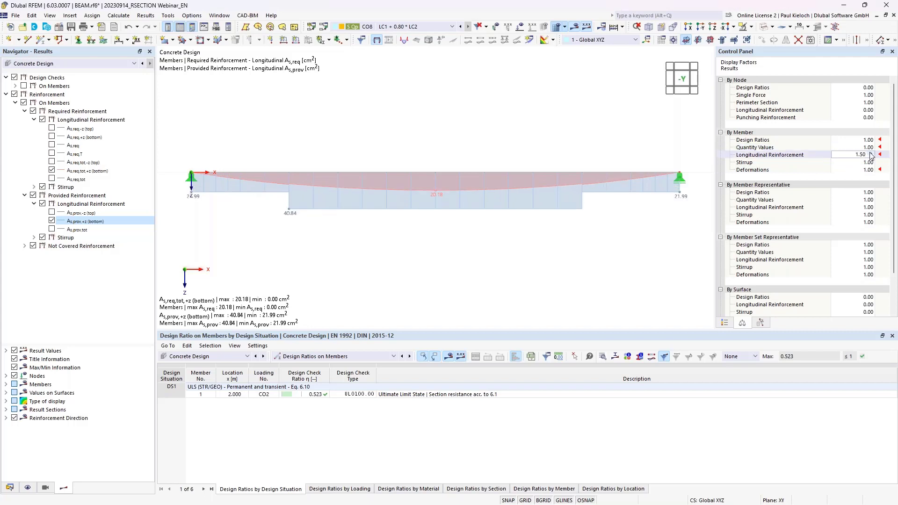
left_click(870, 153)
left_click(870, 153)
left_click(870, 152)
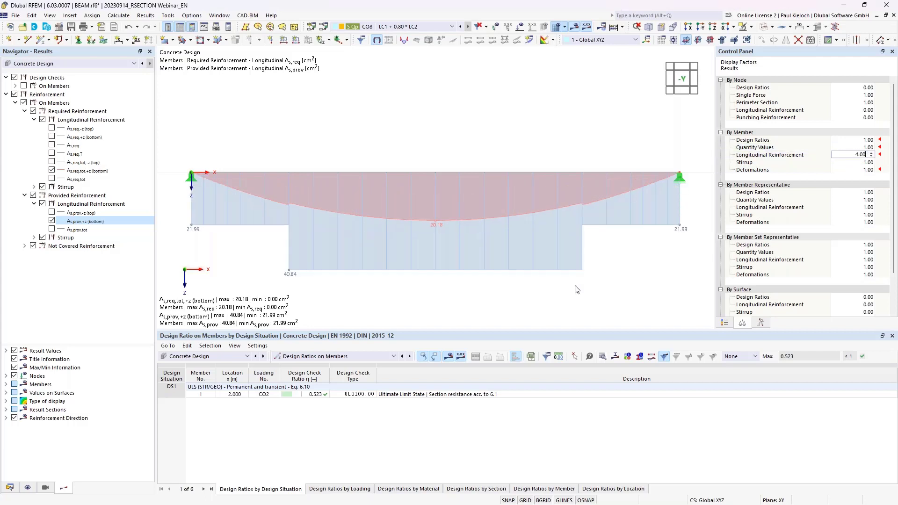
left_click(607, 268)
middle_click_drag(609, 265, 607, 245)
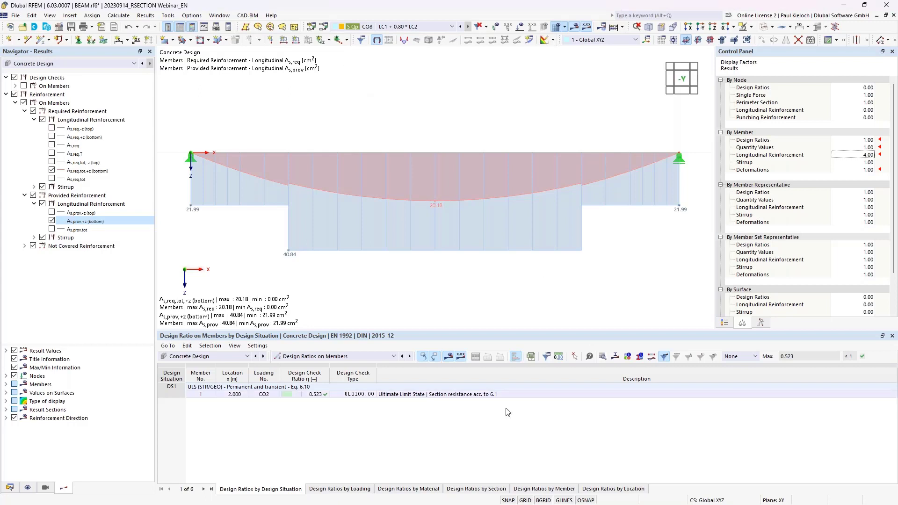
Open the details of the ultimate limit state section resistance check and examine the section stress diagram just before x = 2.000 m
left_click(449, 397)
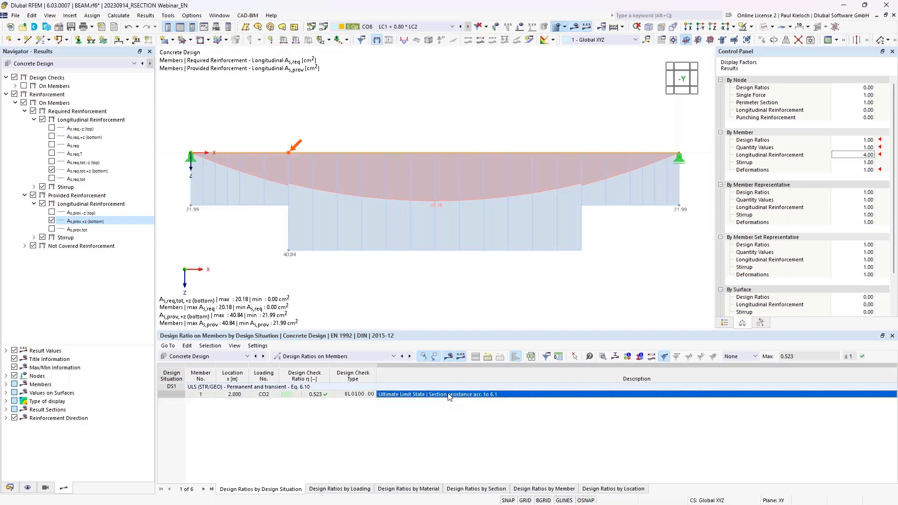
double_click(449, 397)
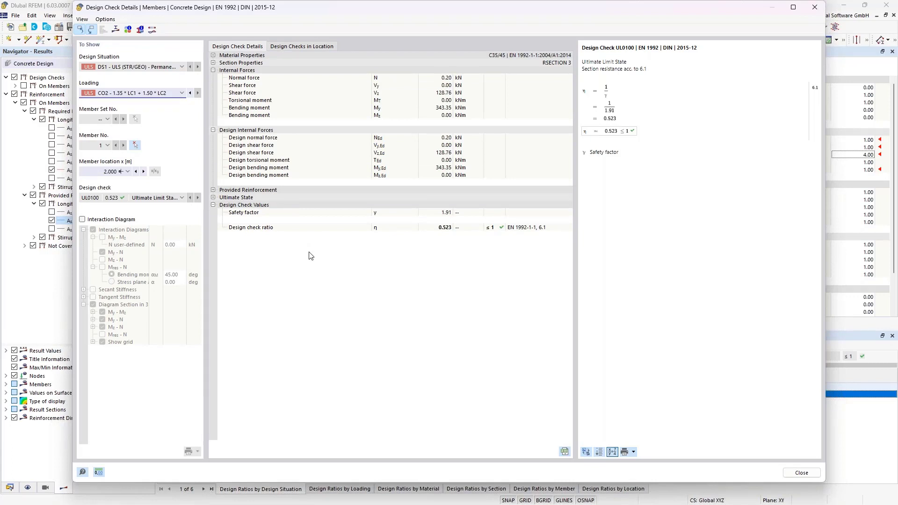
left_click(115, 30)
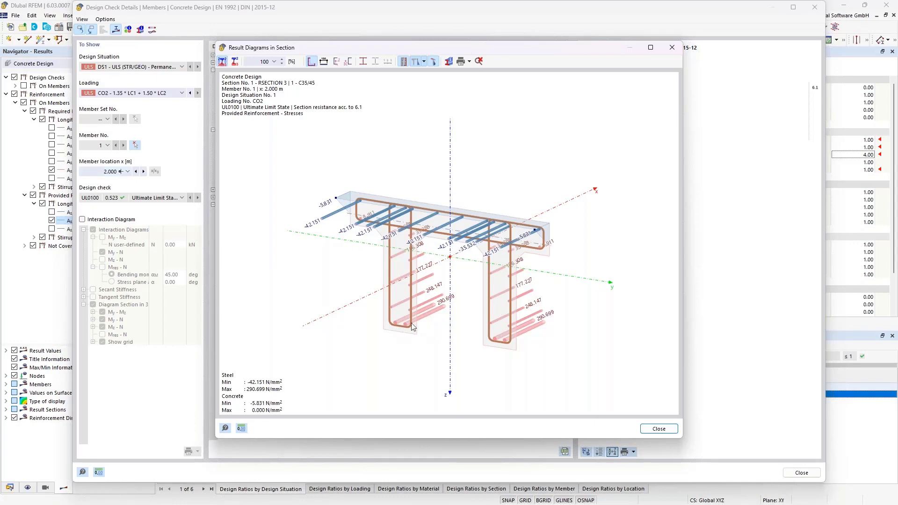
left_click(681, 48)
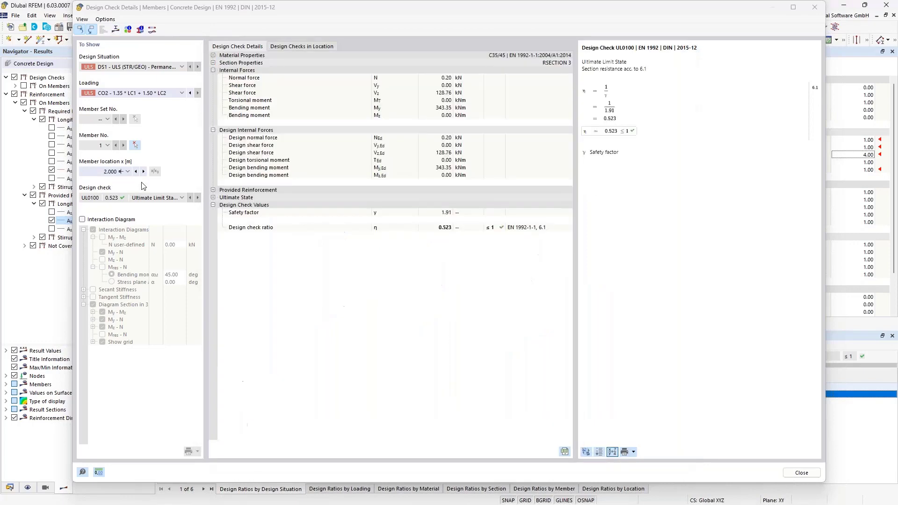
Switch the check to the location just after x = 2.000 m and examine the bottom bar stresses in the section diagram
left_click(144, 171)
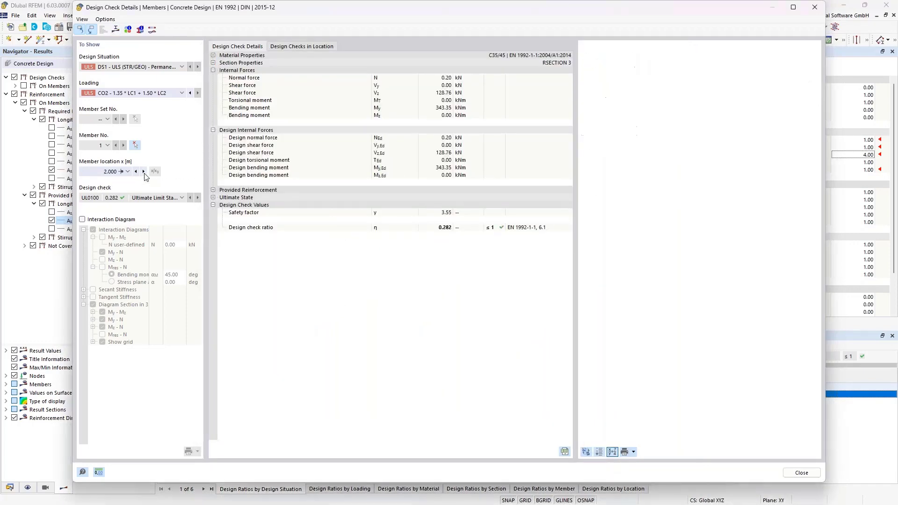
left_click(127, 172)
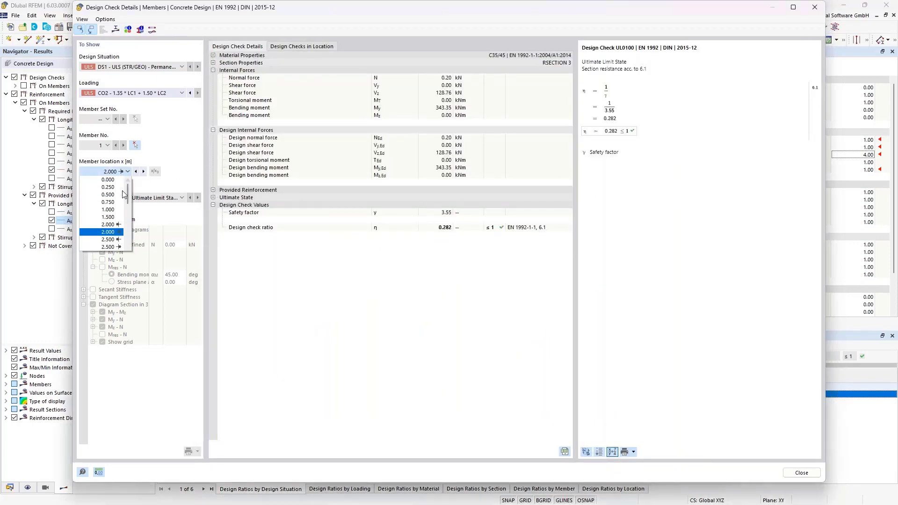
left_click(112, 233)
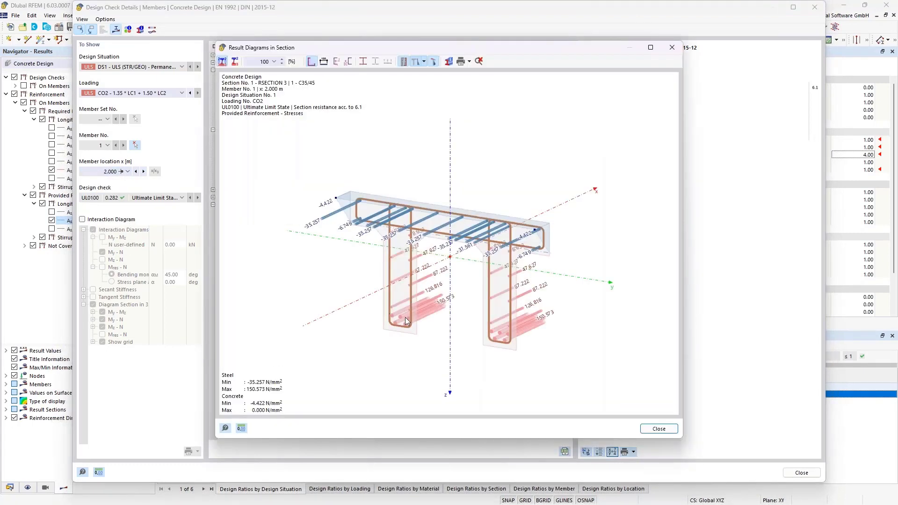
scroll(403, 319, "up", 5)
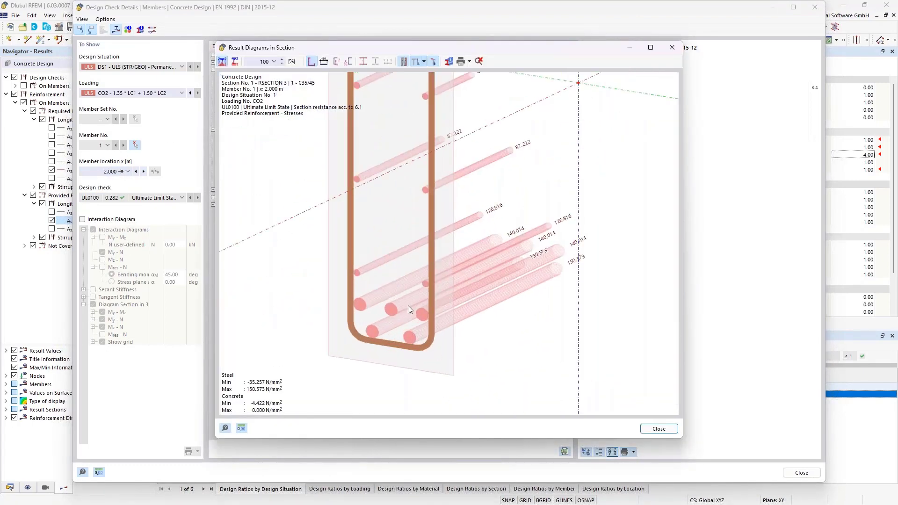
left_click(671, 49)
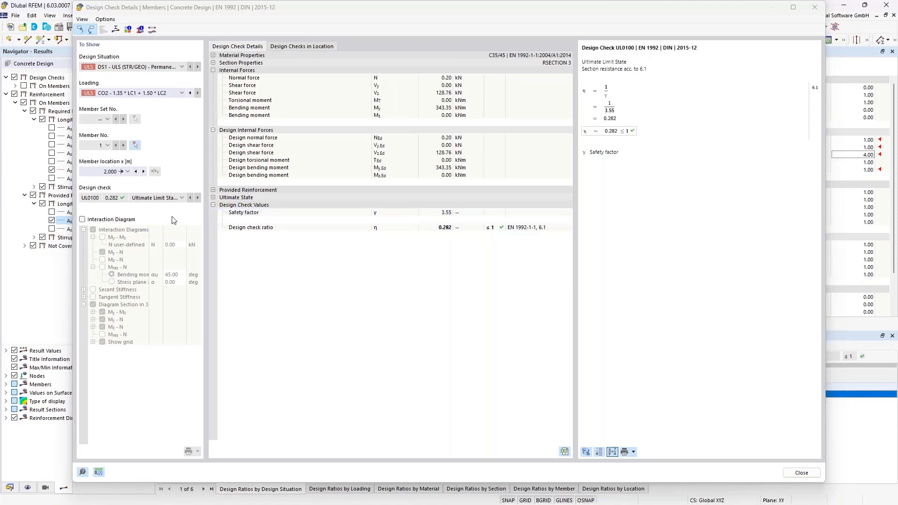
Activate the interaction diagram for the section resistance check and compare its 2D and 3D plots on both sides of x = 2.000 m
left_click(92, 219)
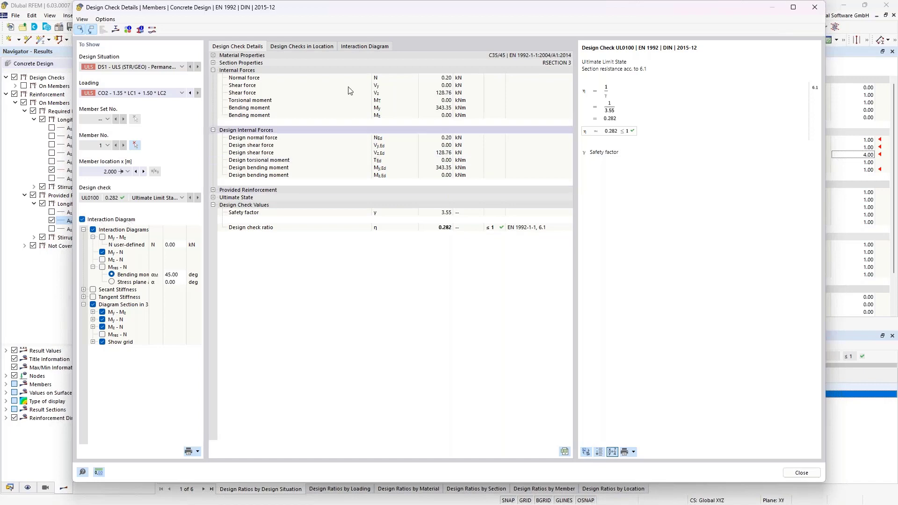
left_click(369, 46)
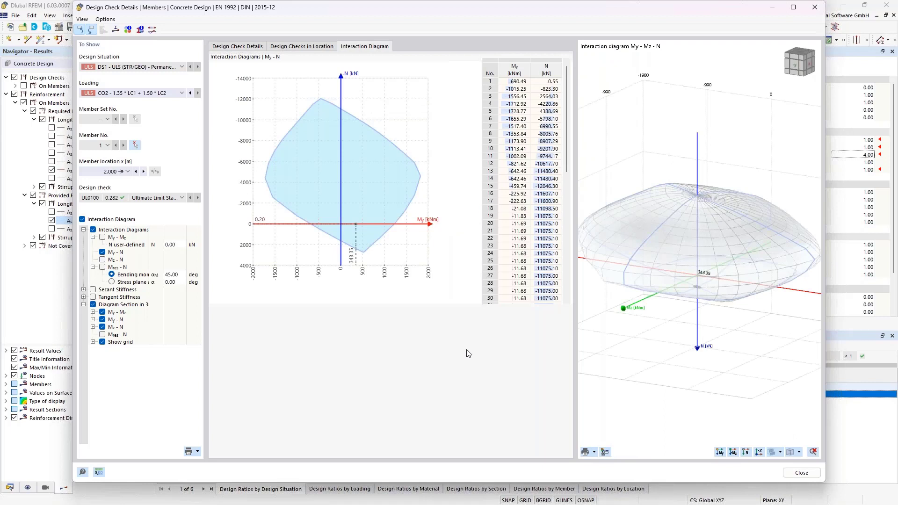
scroll(719, 279, "down", 5)
middle_click_drag(715, 203, 724, 249)
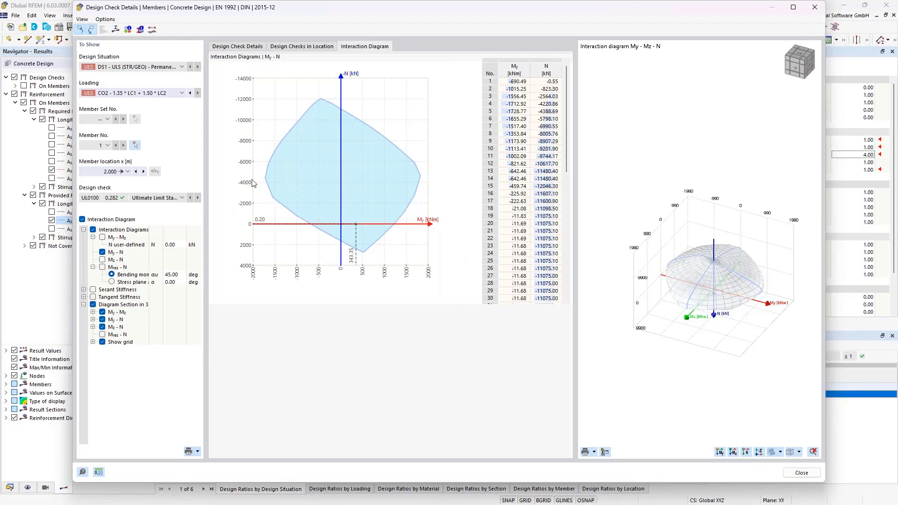
left_click(143, 172)
left_click(136, 171)
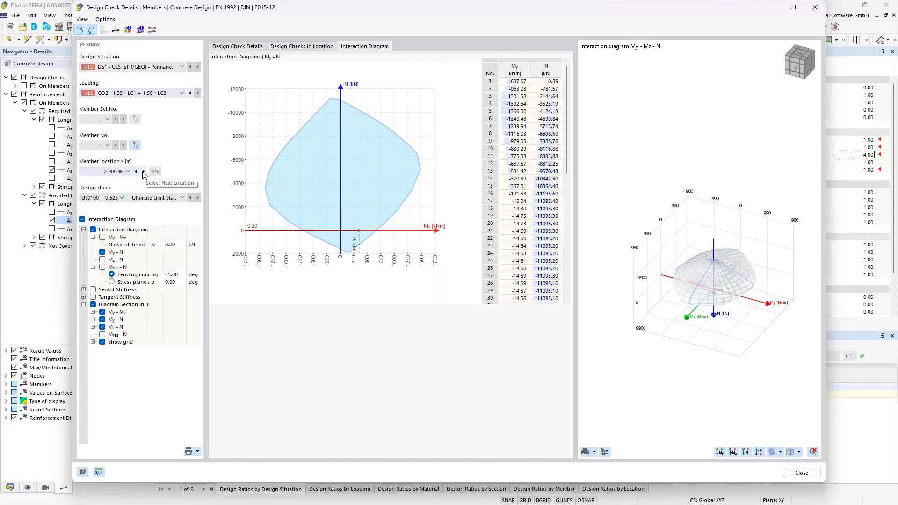
Compare the My-N and 3D interaction diagrams repeatedly just before and just after x = 2.000 m on member 1
left_click(144, 172)
left_click(136, 171)
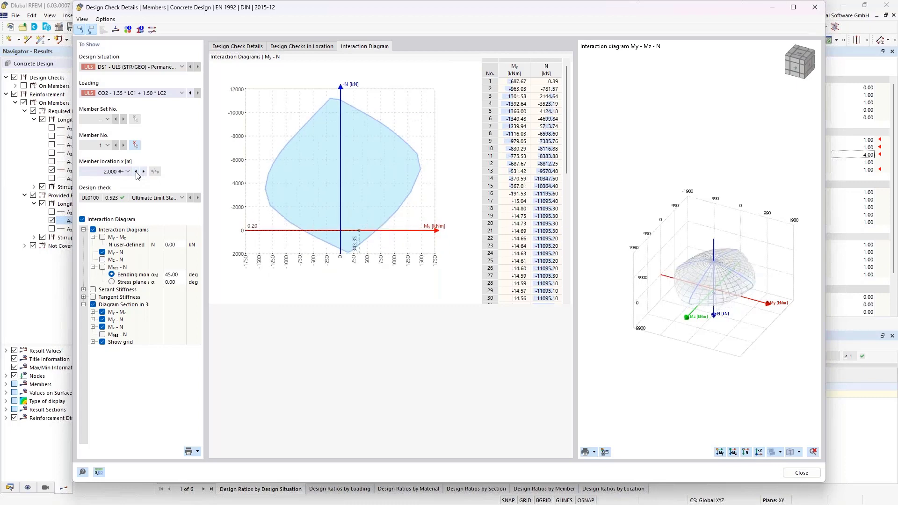
left_click(144, 172)
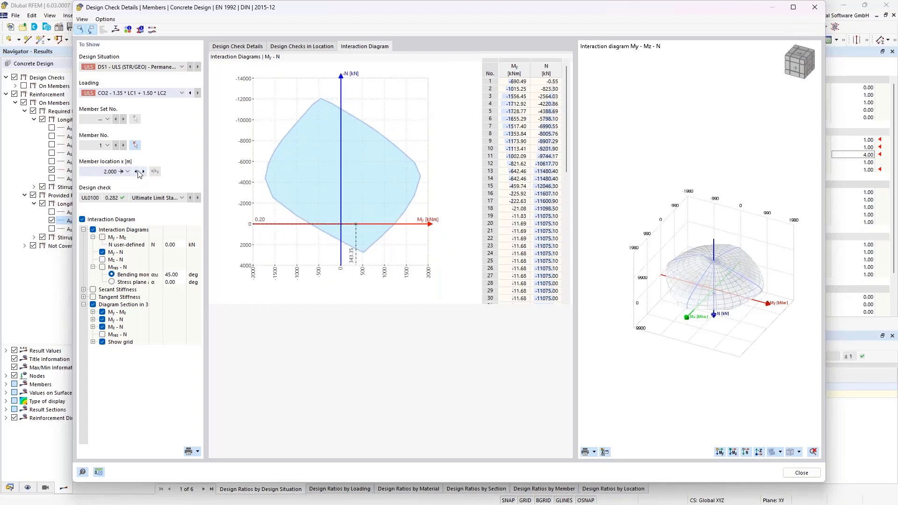
left_click(136, 171)
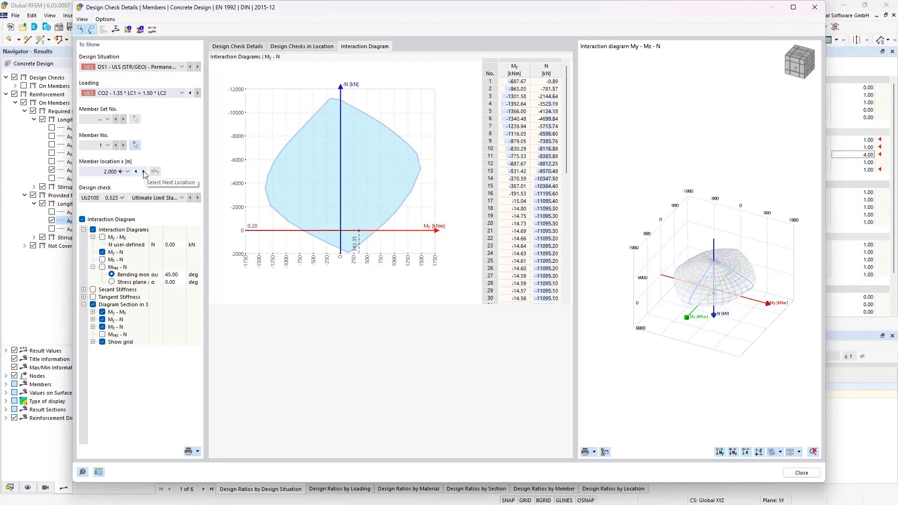
left_click(144, 172)
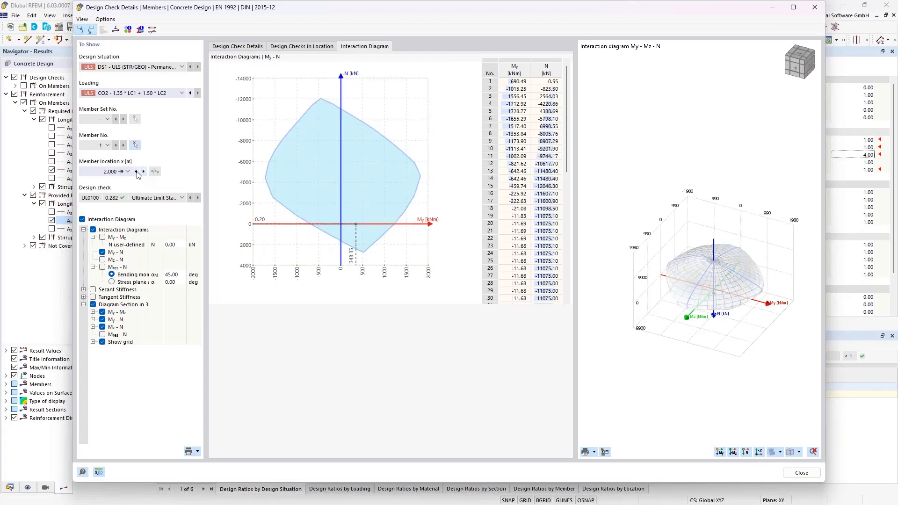
left_click(136, 171)
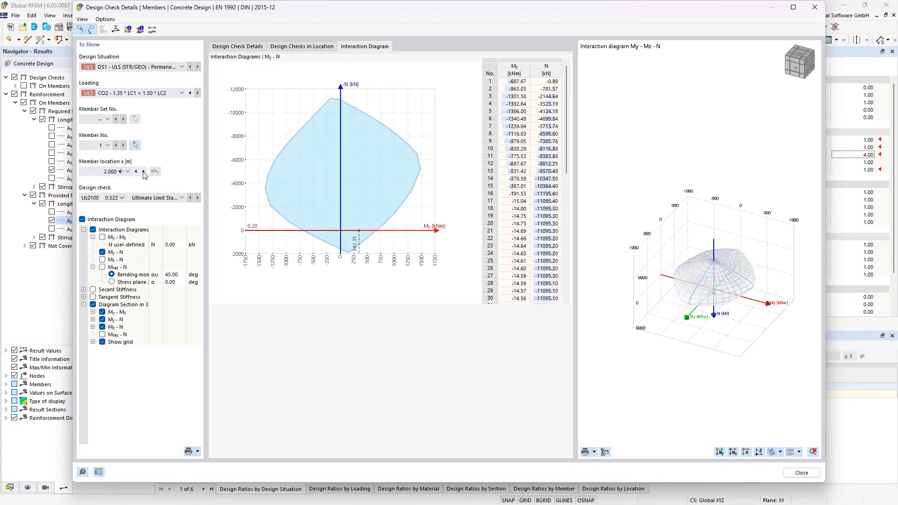
left_click(143, 172)
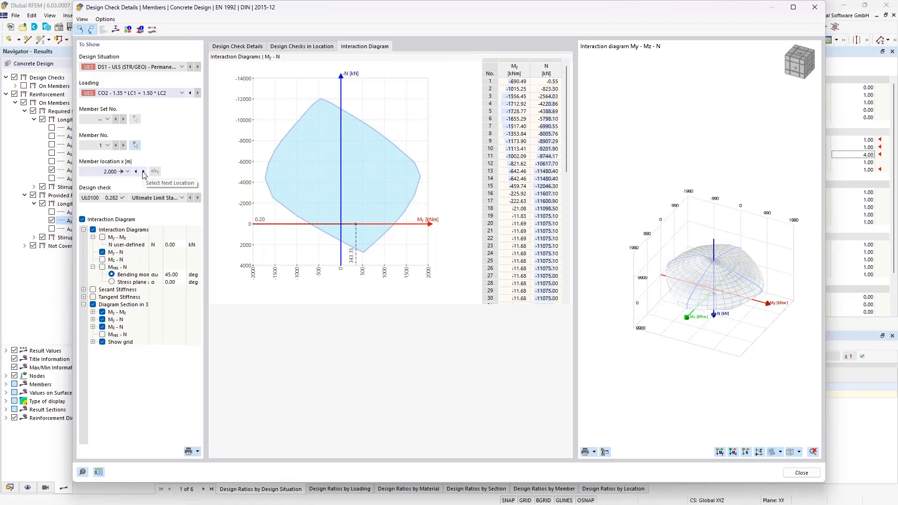
Advance the interaction diagram's member location through 2.500 m and 4.000 m to midspan at x = 5.000 m
left_click(144, 172)
left_click(143, 172)
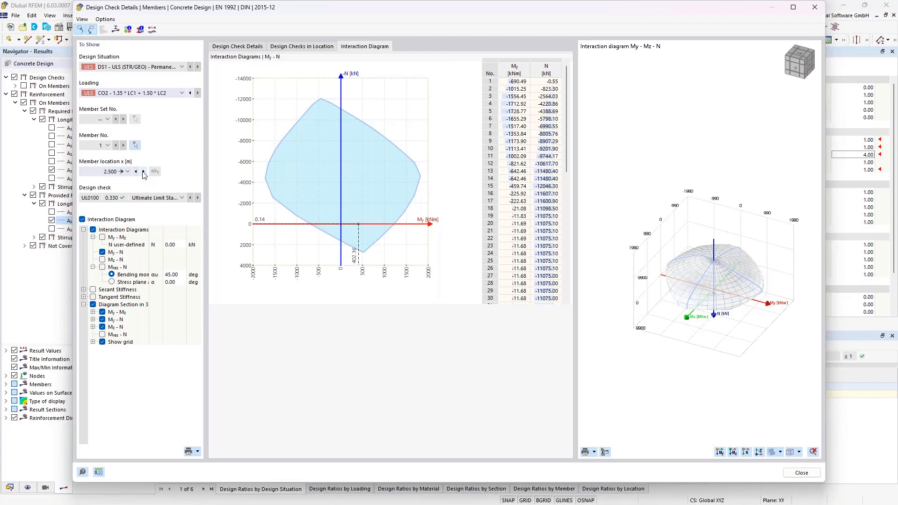
left_click(143, 172)
left_click(143, 172)
left_click(123, 172)
scroll(112, 228, "down", 2)
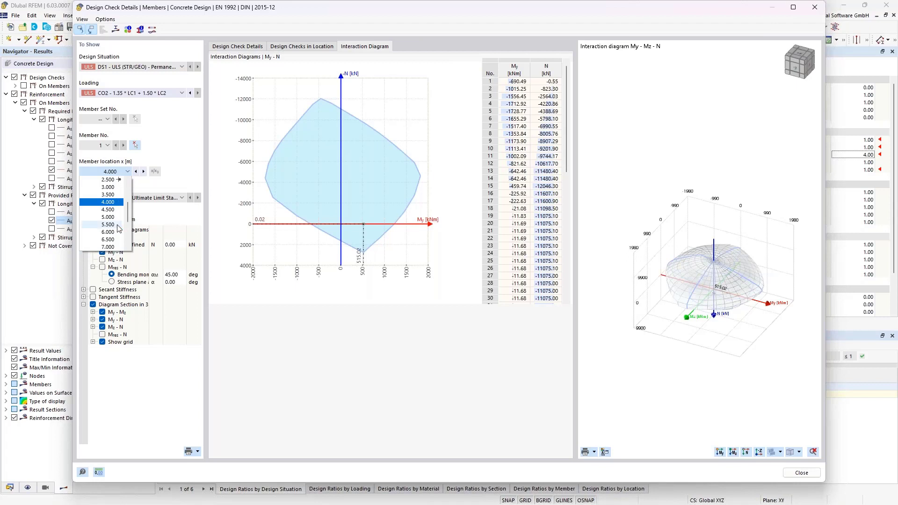
left_click(109, 217)
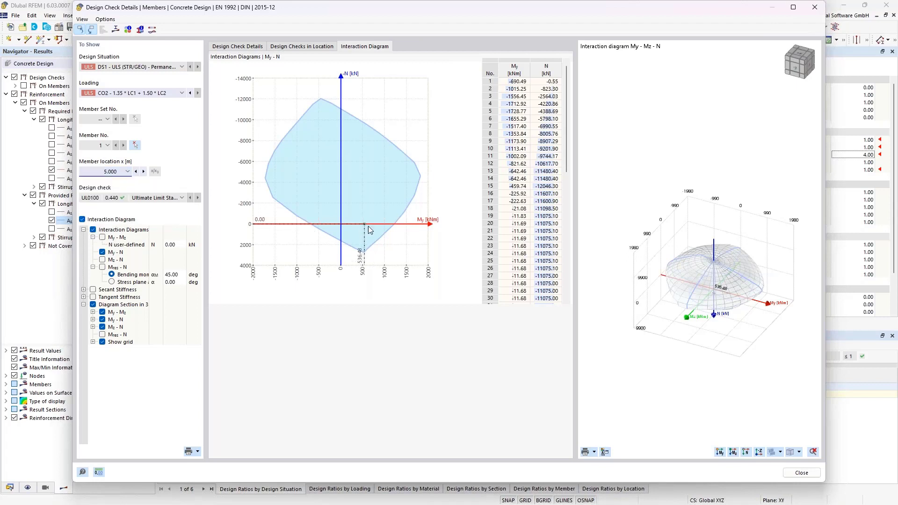
Examine the 3D interaction diagram at x = 5.000 m up close and as a whole, and close the design check details
mouse_move(744, 337)
middle_mouse_down("ctrl")
mouse_move(757, 311)
mouse_move(751, 331)
middle_mouse_up("ctrl")
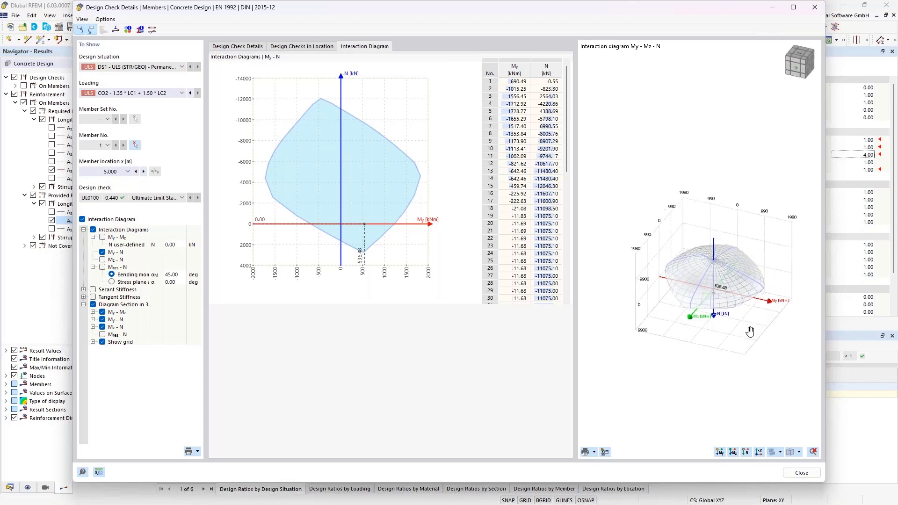
scroll(738, 294, "up", 2)
scroll(738, 295, "up", 5)
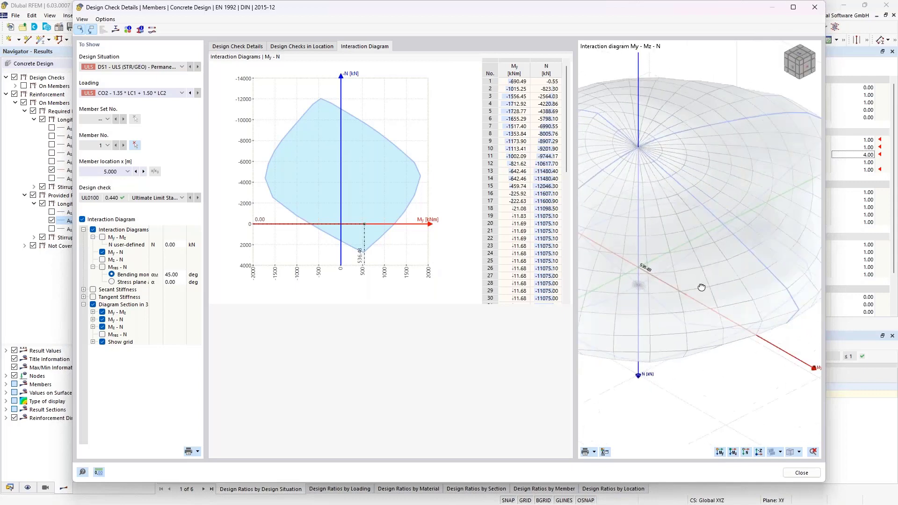
scroll(710, 282, "down", 6)
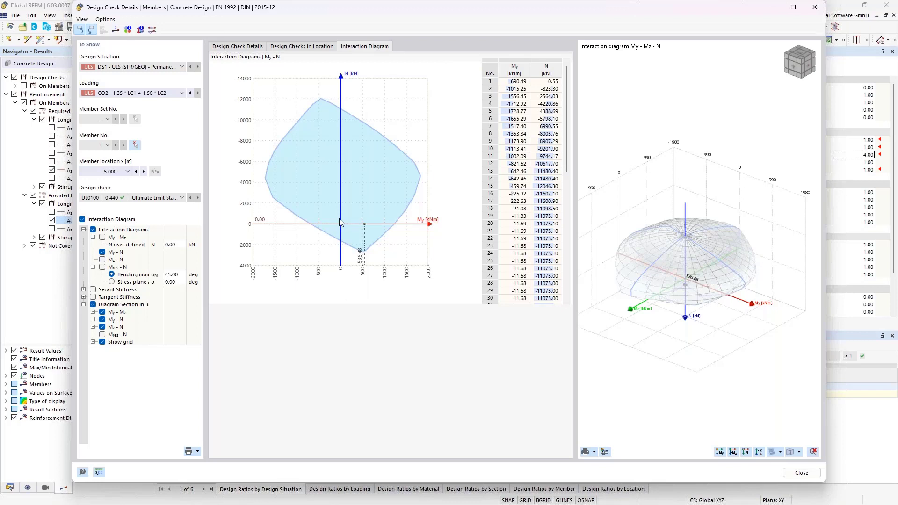
left_click(814, 7)
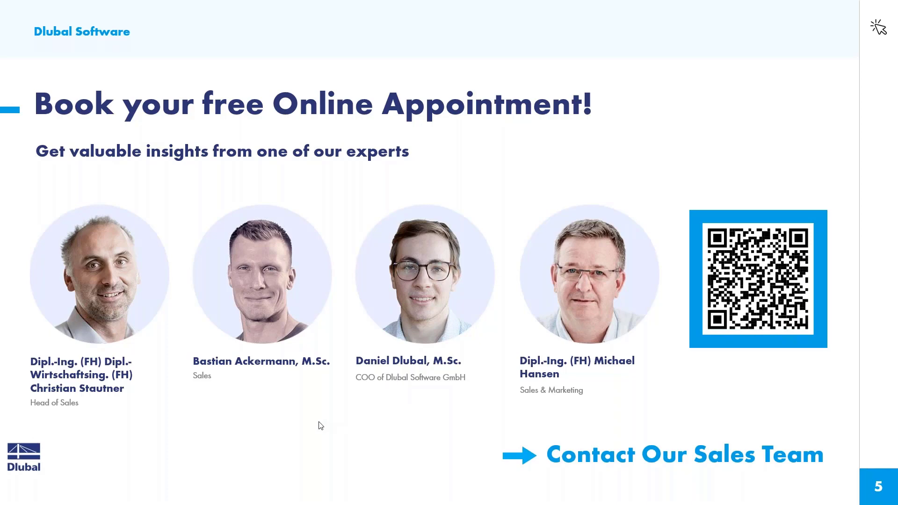
Switch to the browser, open the Webinars page from the Dlubal website's events section and look through the webinar listings
key("alt+Tab")
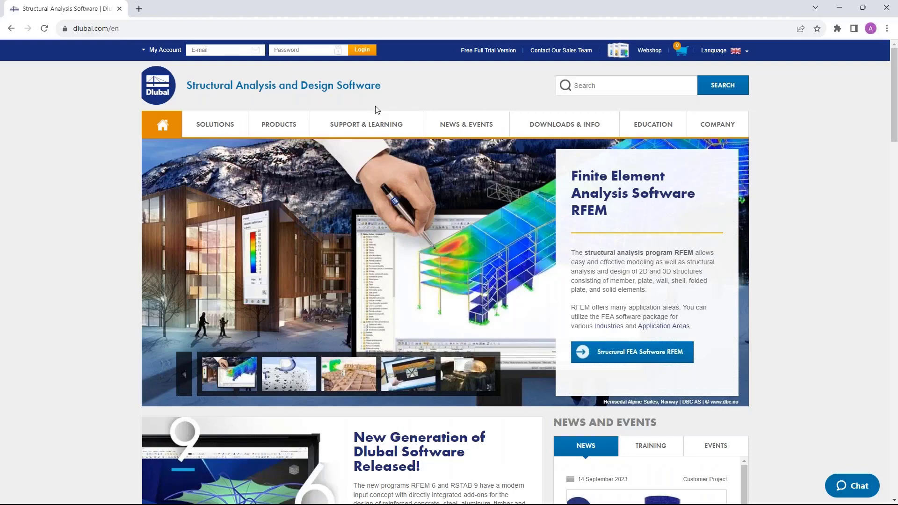
mouse_move(460, 128)
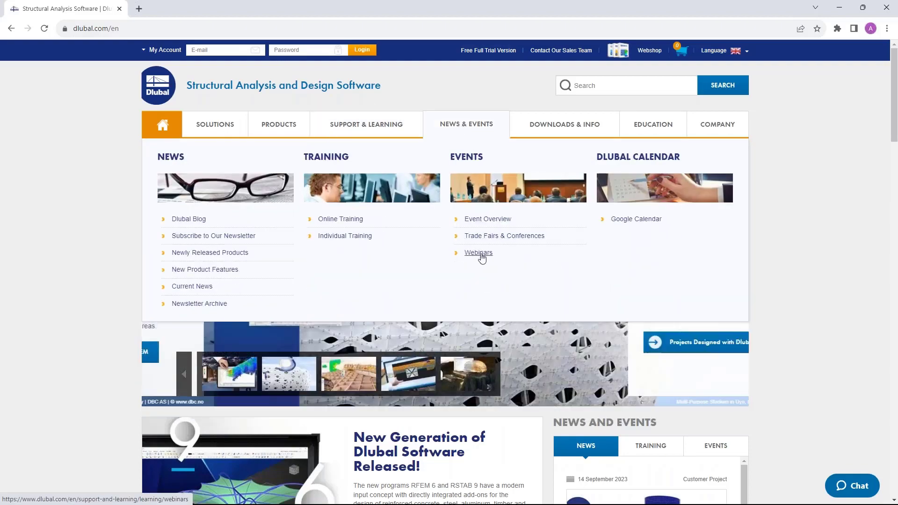
left_click(481, 257)
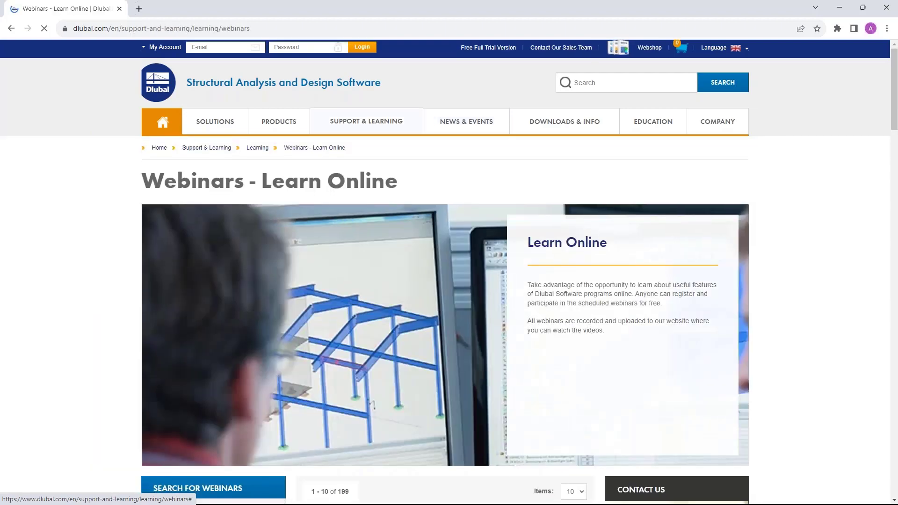
scroll(478, 252, "down", 7)
scroll(478, 252, "down", 2)
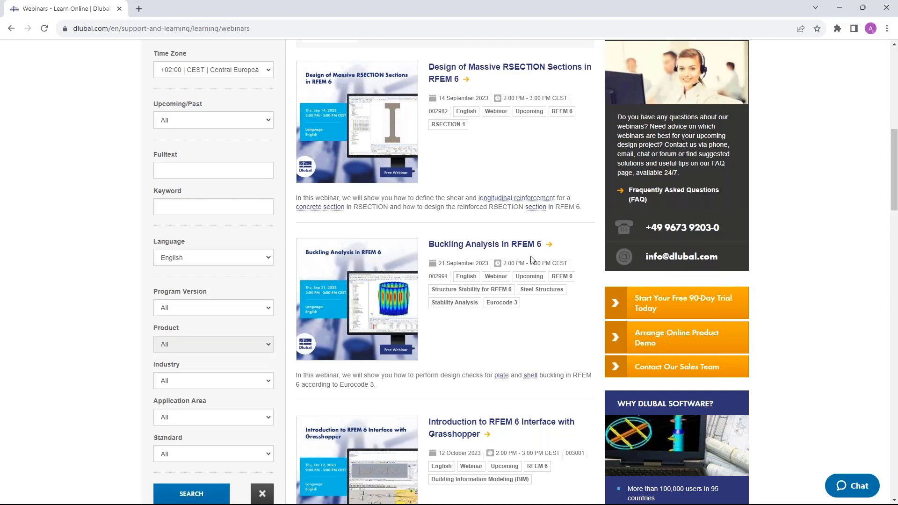
Open the "Buckling Analysis in RFEM 6" webinar page, review its content and time schedule, and return to the webinar list
left_click(484, 248)
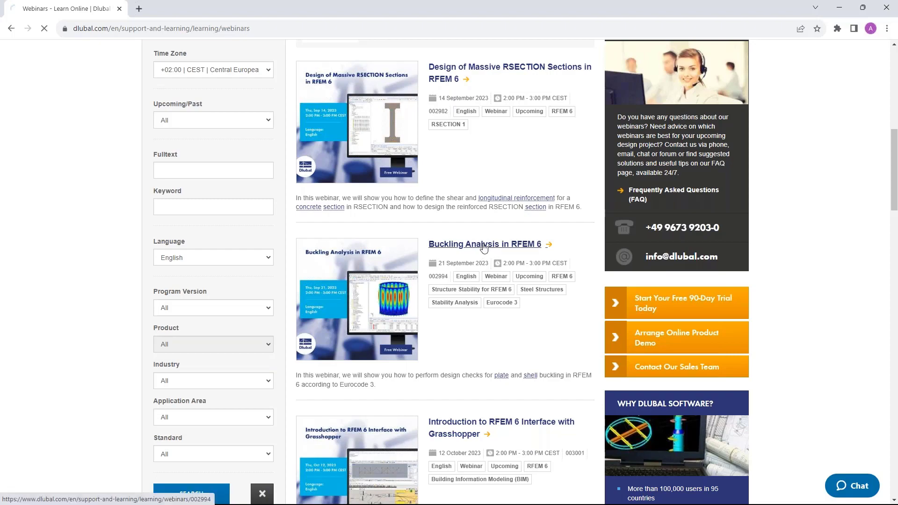
scroll(483, 248, "down", 3)
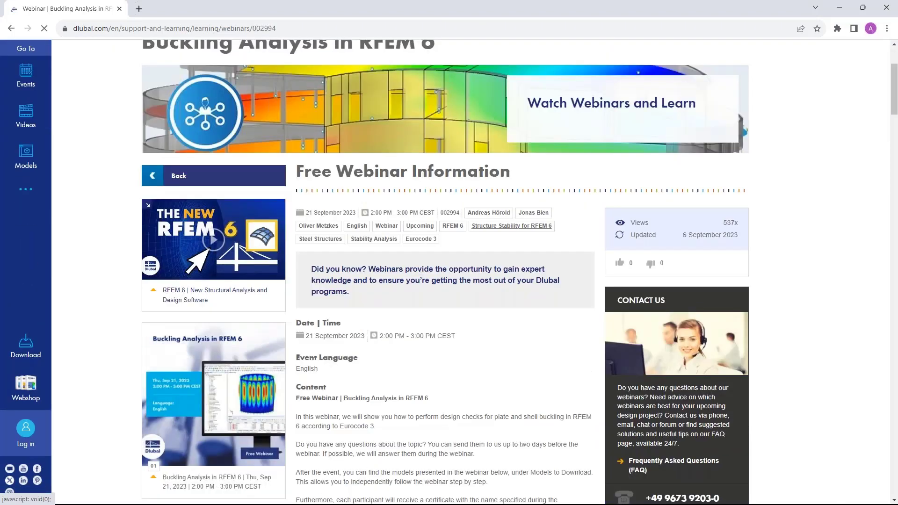
scroll(423, 309, "down", 6)
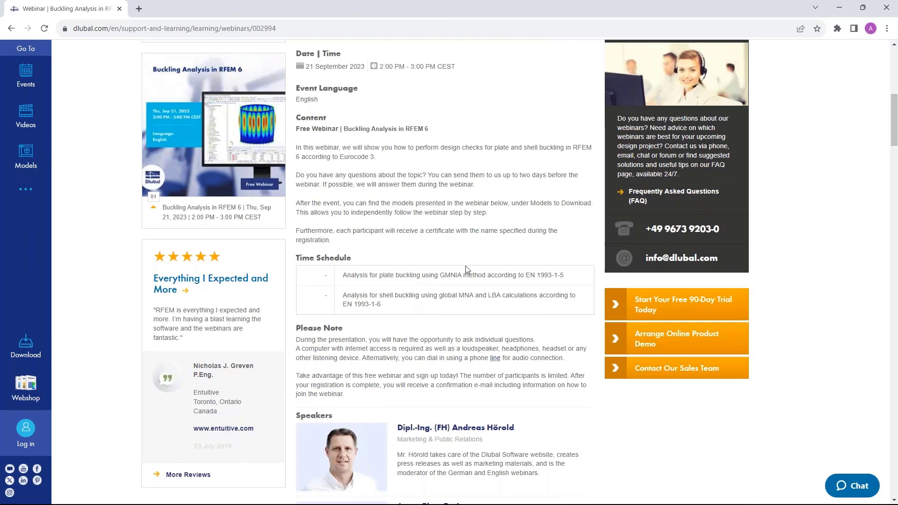
left_click(12, 28)
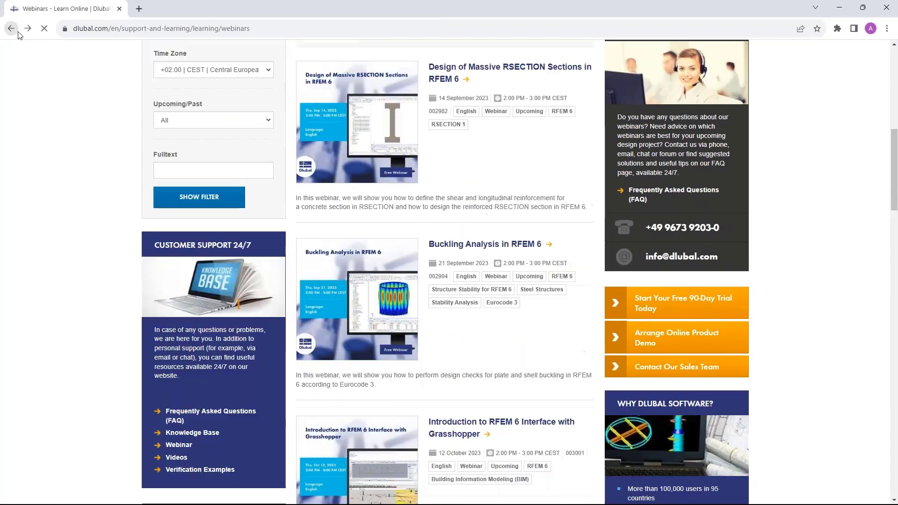
Open the "Design of Massive RSECTION Sections in RFEM 6" webinar page and review its content and time schedule
scroll(376, 253, "down", 4)
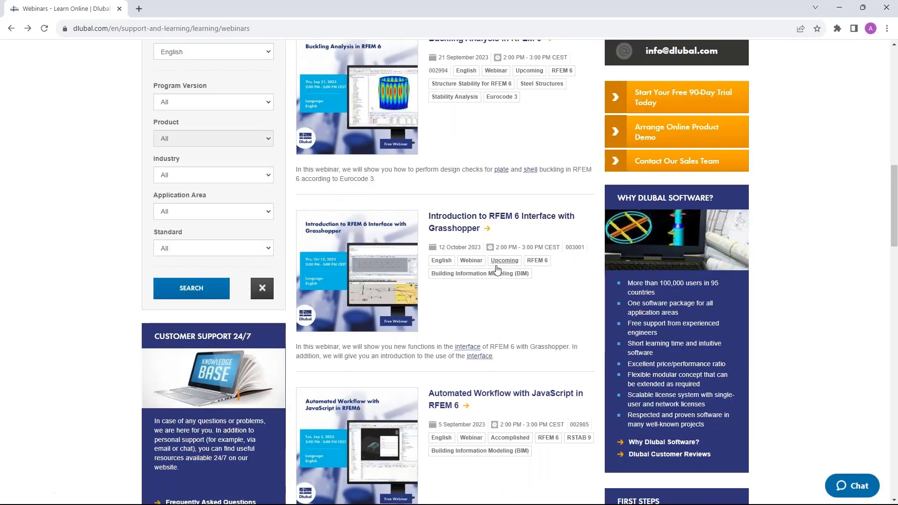
scroll(495, 267, "up", 7)
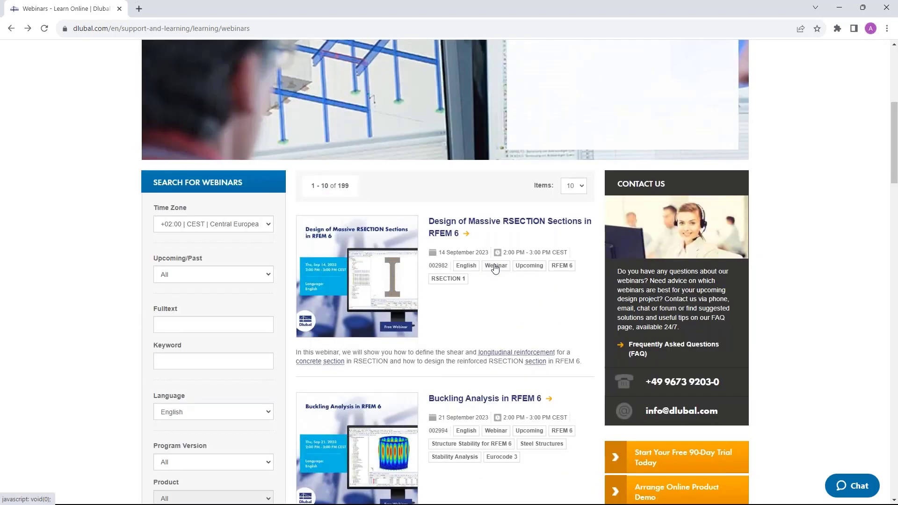
left_click(452, 227)
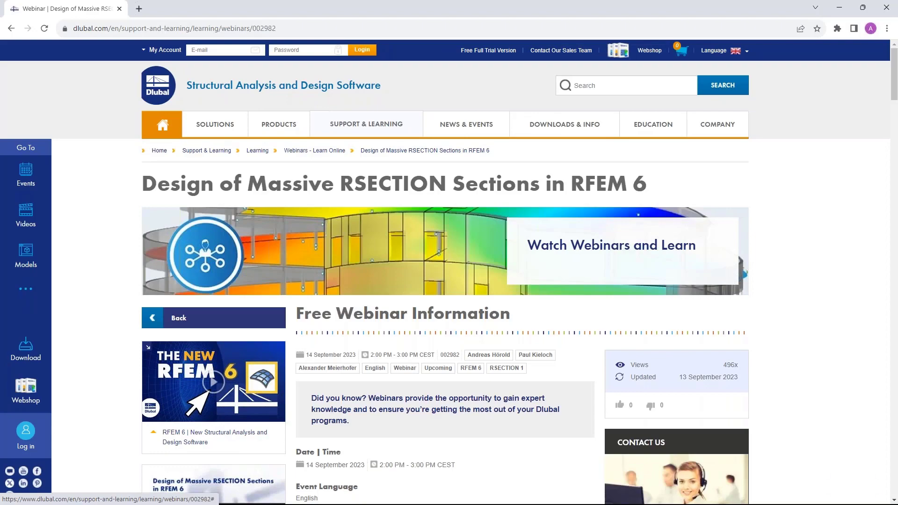
scroll(461, 287, "down", 2)
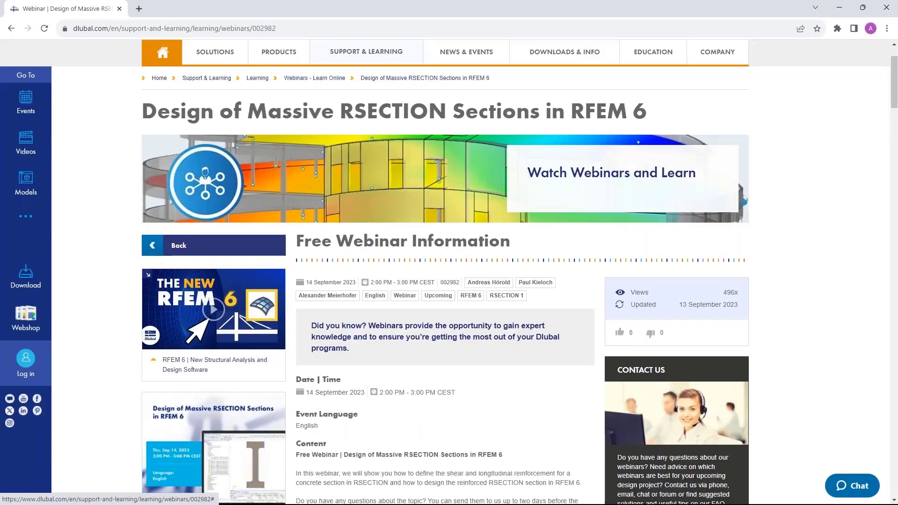
scroll(461, 286, "down", 4)
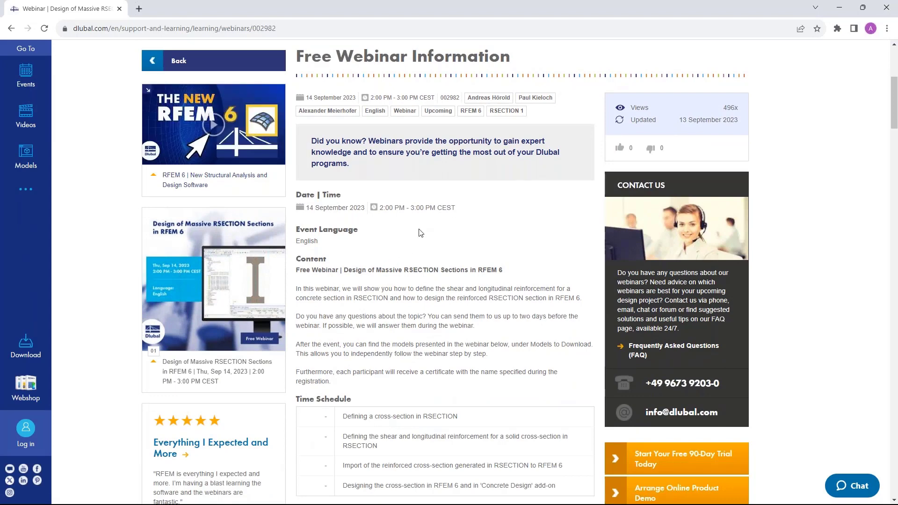
scroll(420, 209, "down", 2)
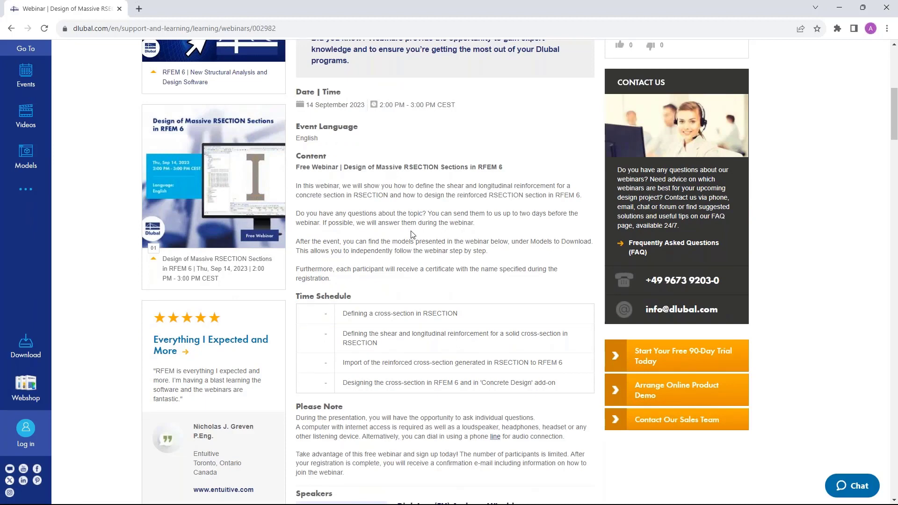
Locate the presentation slides PDF and the Models to Download section on the webinar page, and review the recommended videos and events
scroll(412, 236, "down", 8)
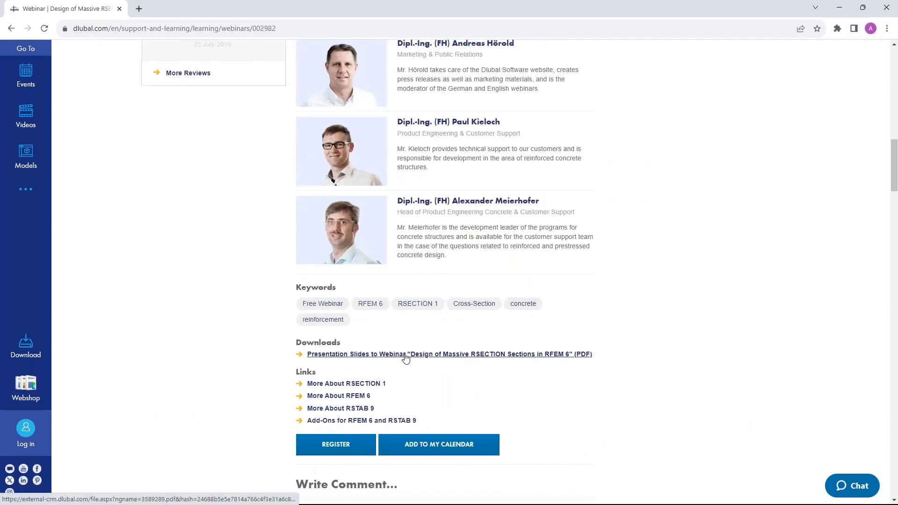
scroll(405, 356, "down", 8)
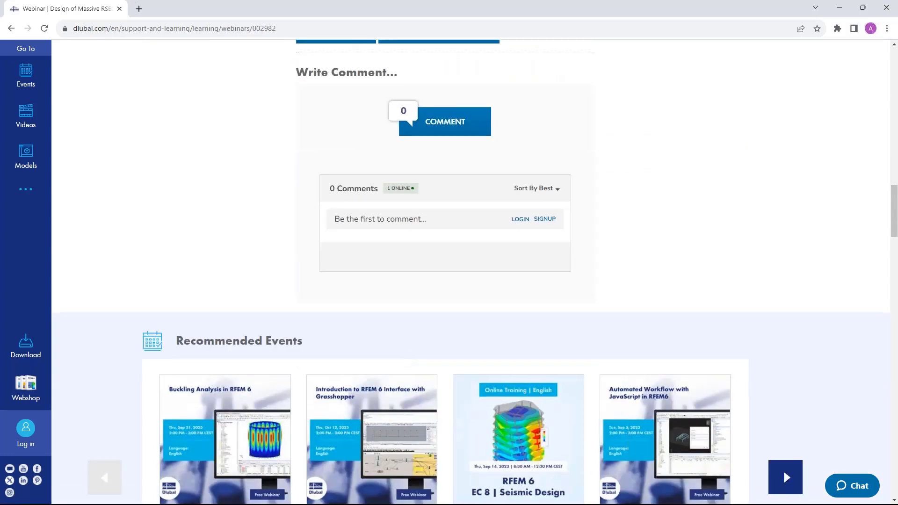
scroll(216, 240, "down", 15)
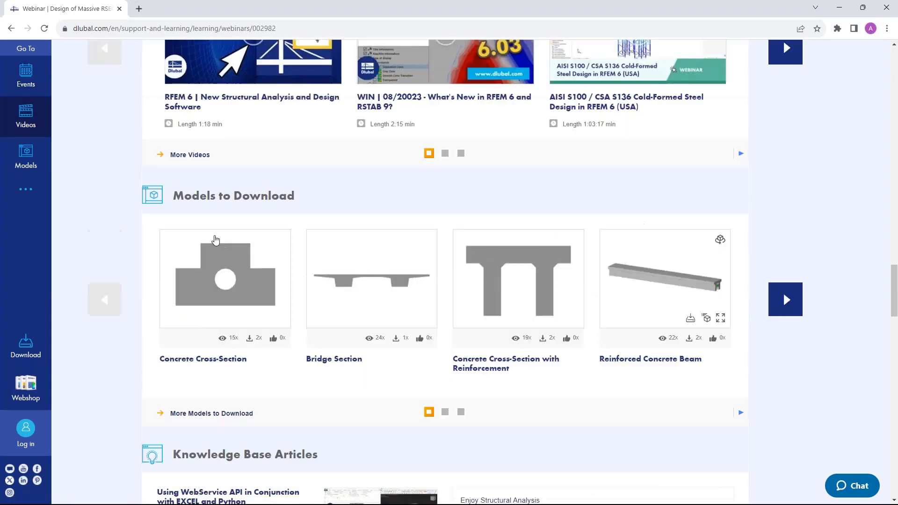
scroll(215, 240, "up", 1)
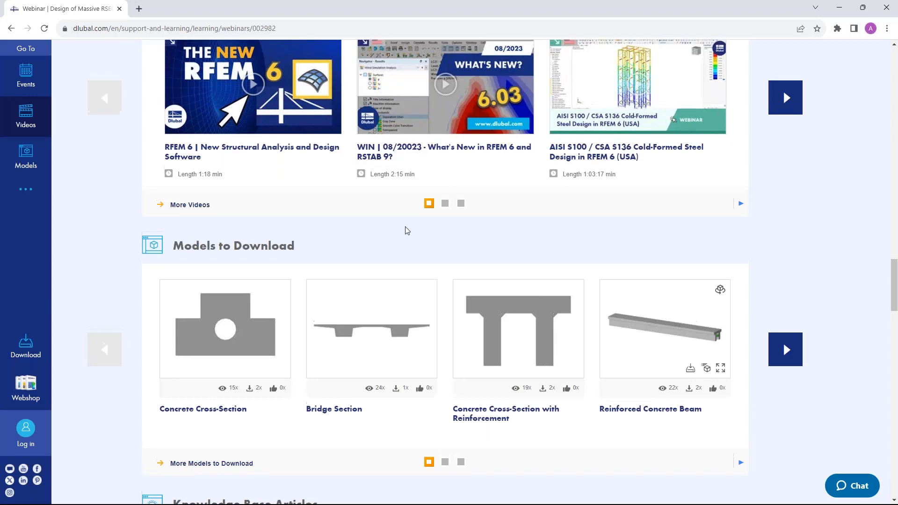
scroll(407, 231, "up", 5)
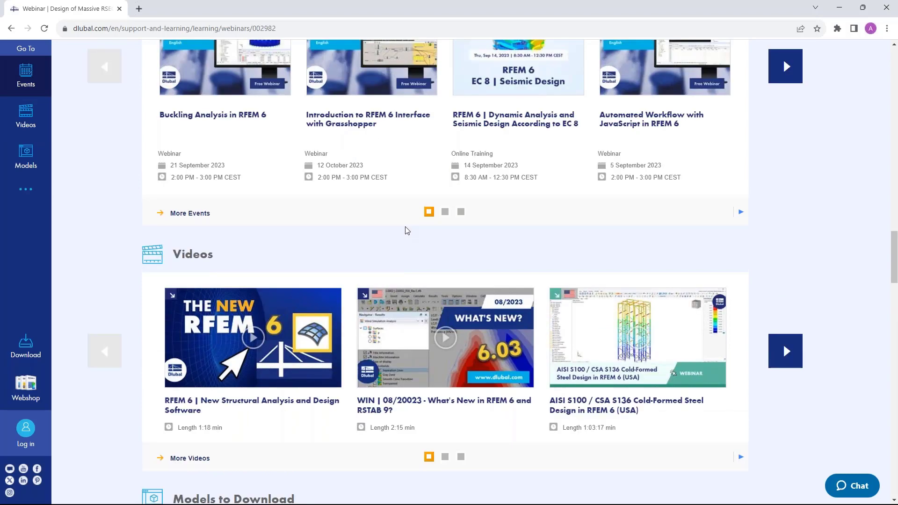